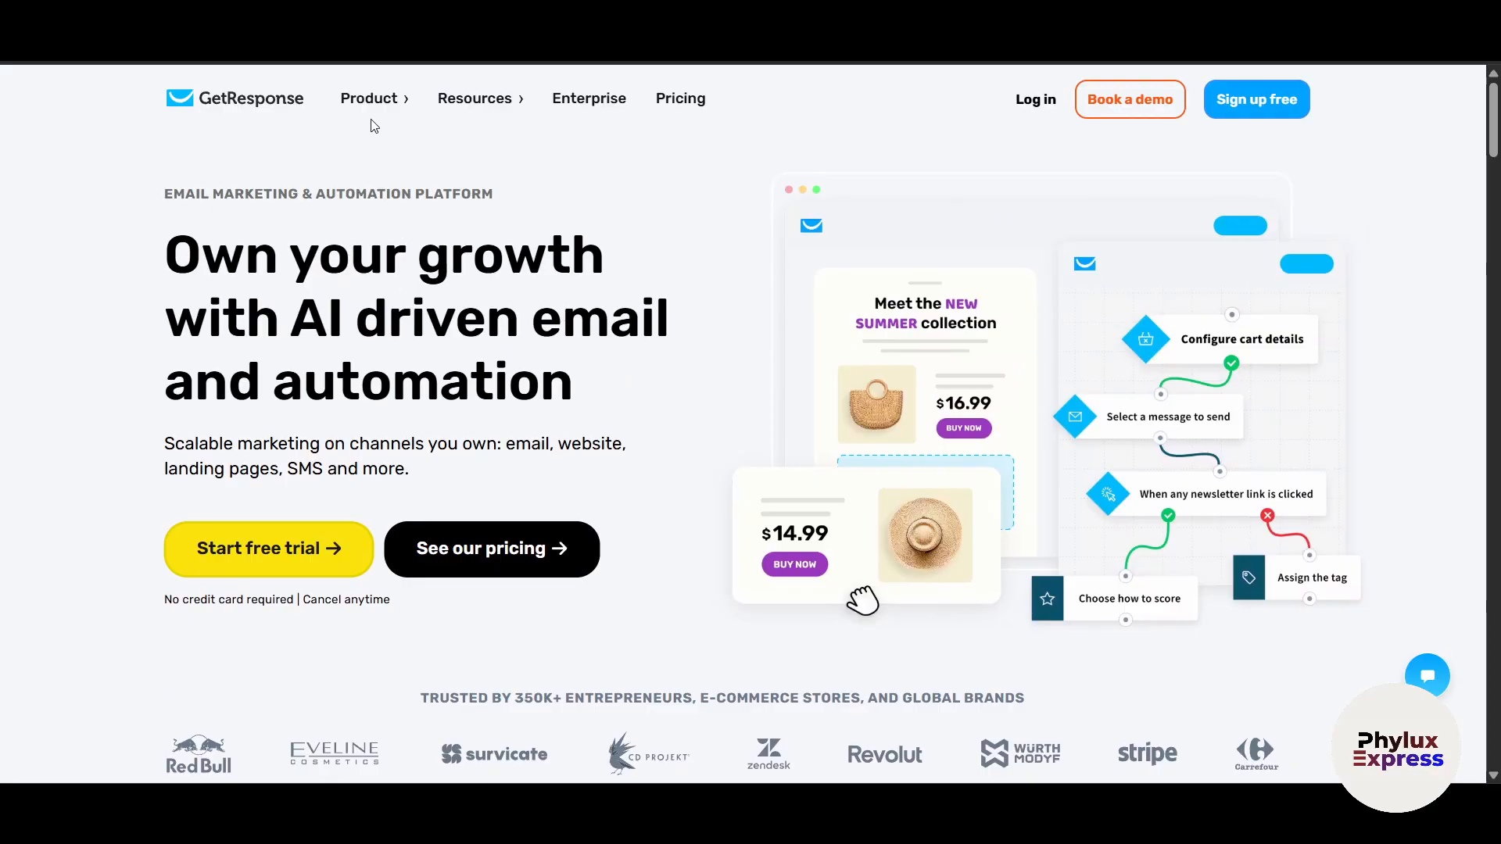
Step: Look over the GetResponse homepage, including its product and resources overviews and the platform comparison sections
click(366, 109)
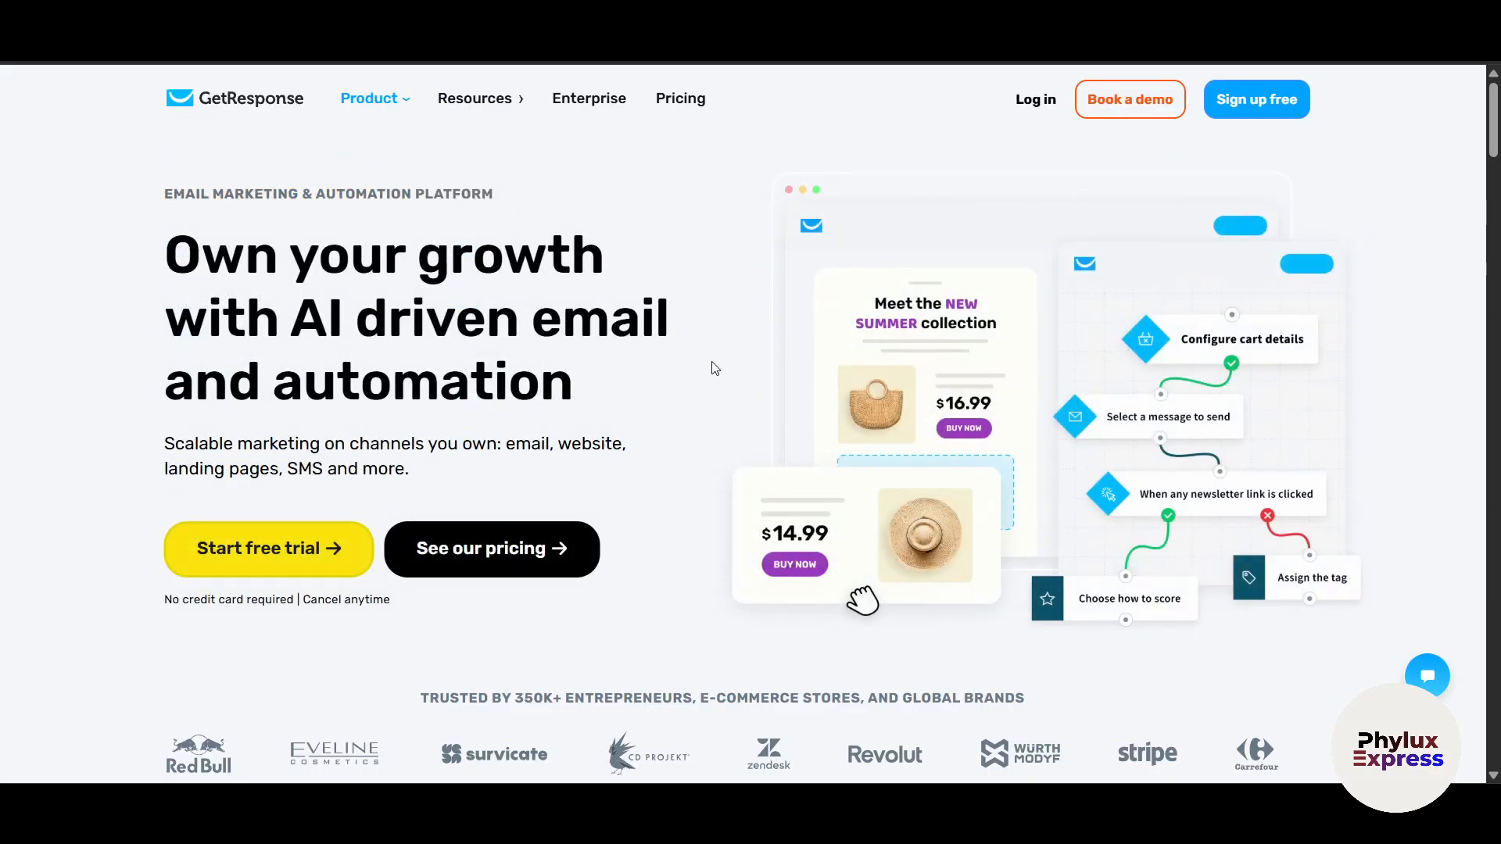
scroll(713, 364, down, 1)
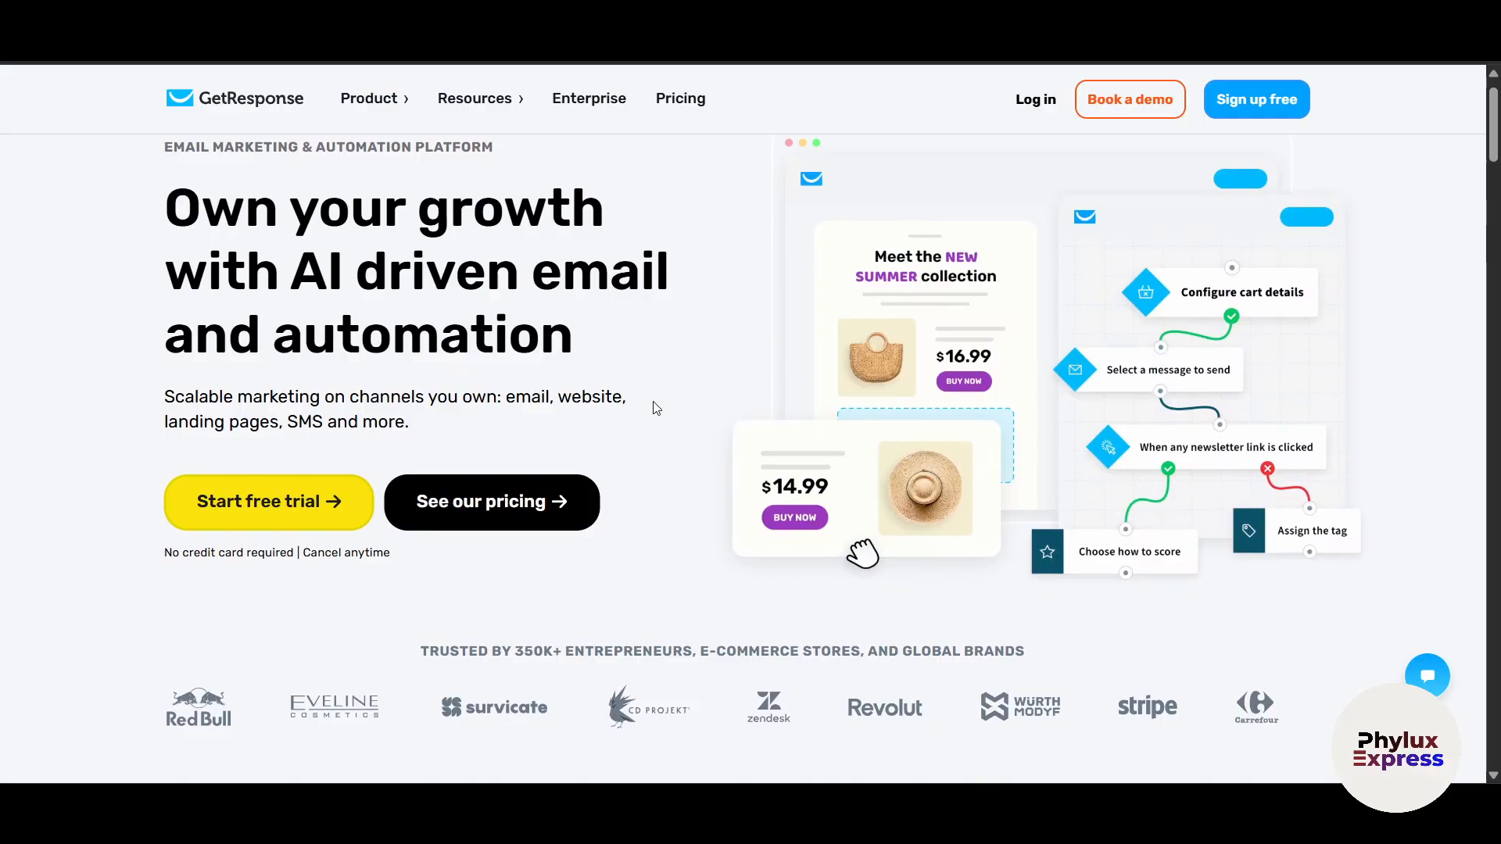
click(477, 99)
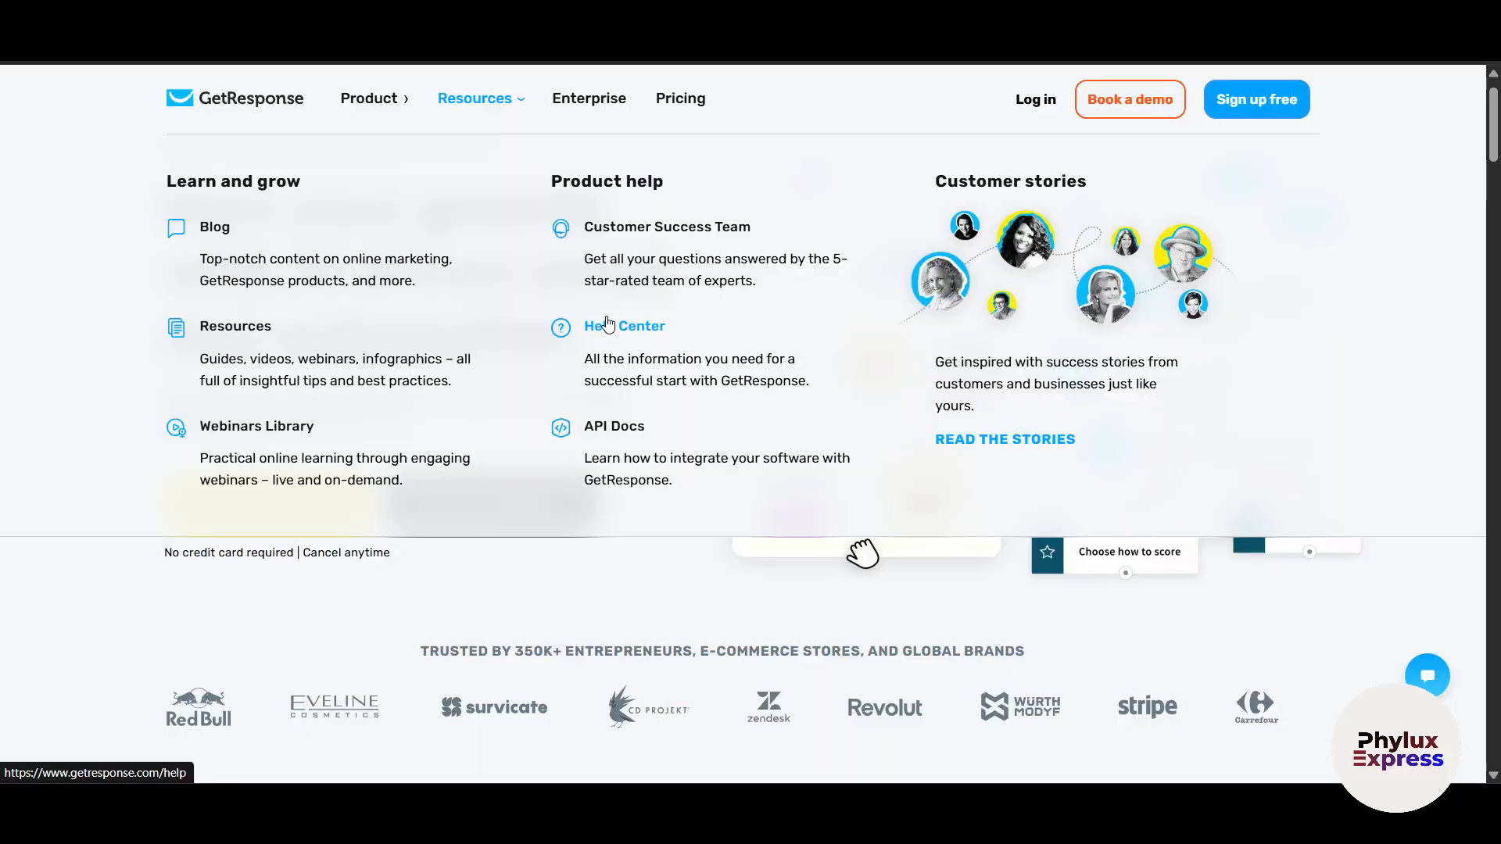
scroll(680, 636, down, 8)
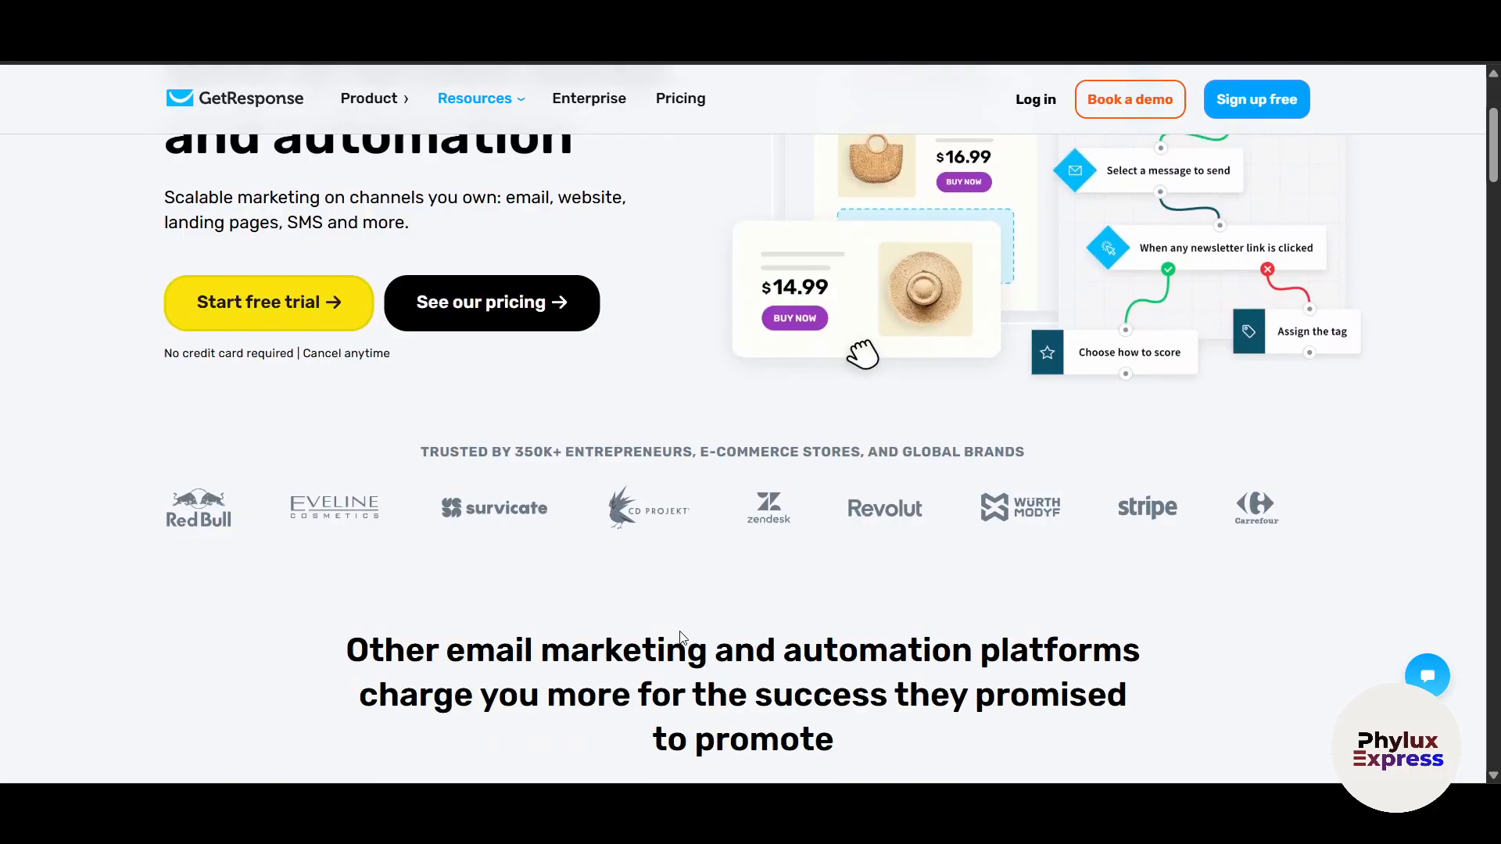
scroll(682, 637, down, 2)
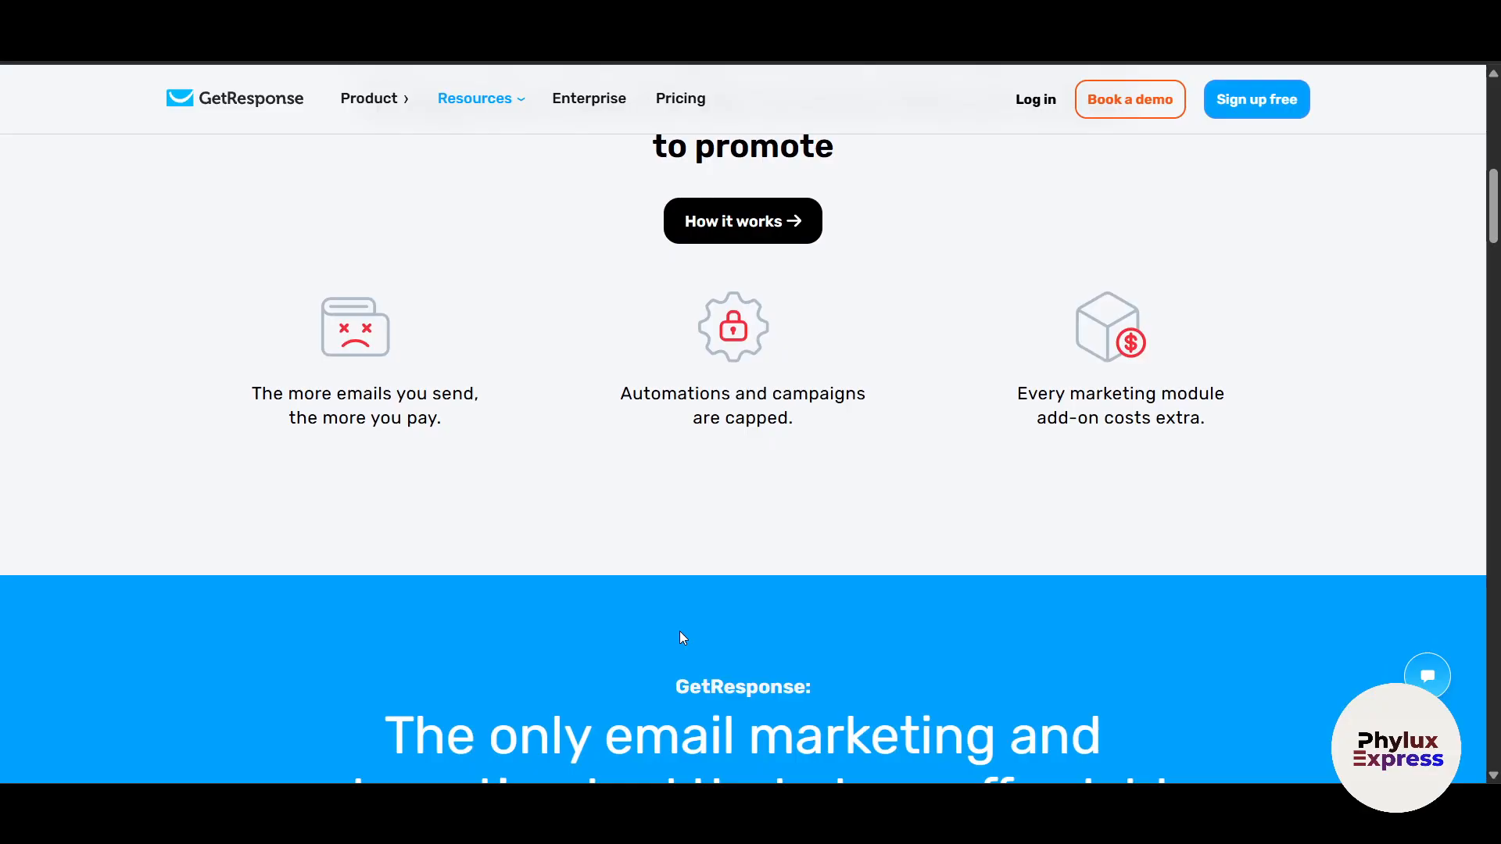
scroll(678, 631, down, 2)
scroll(682, 632, up, 12)
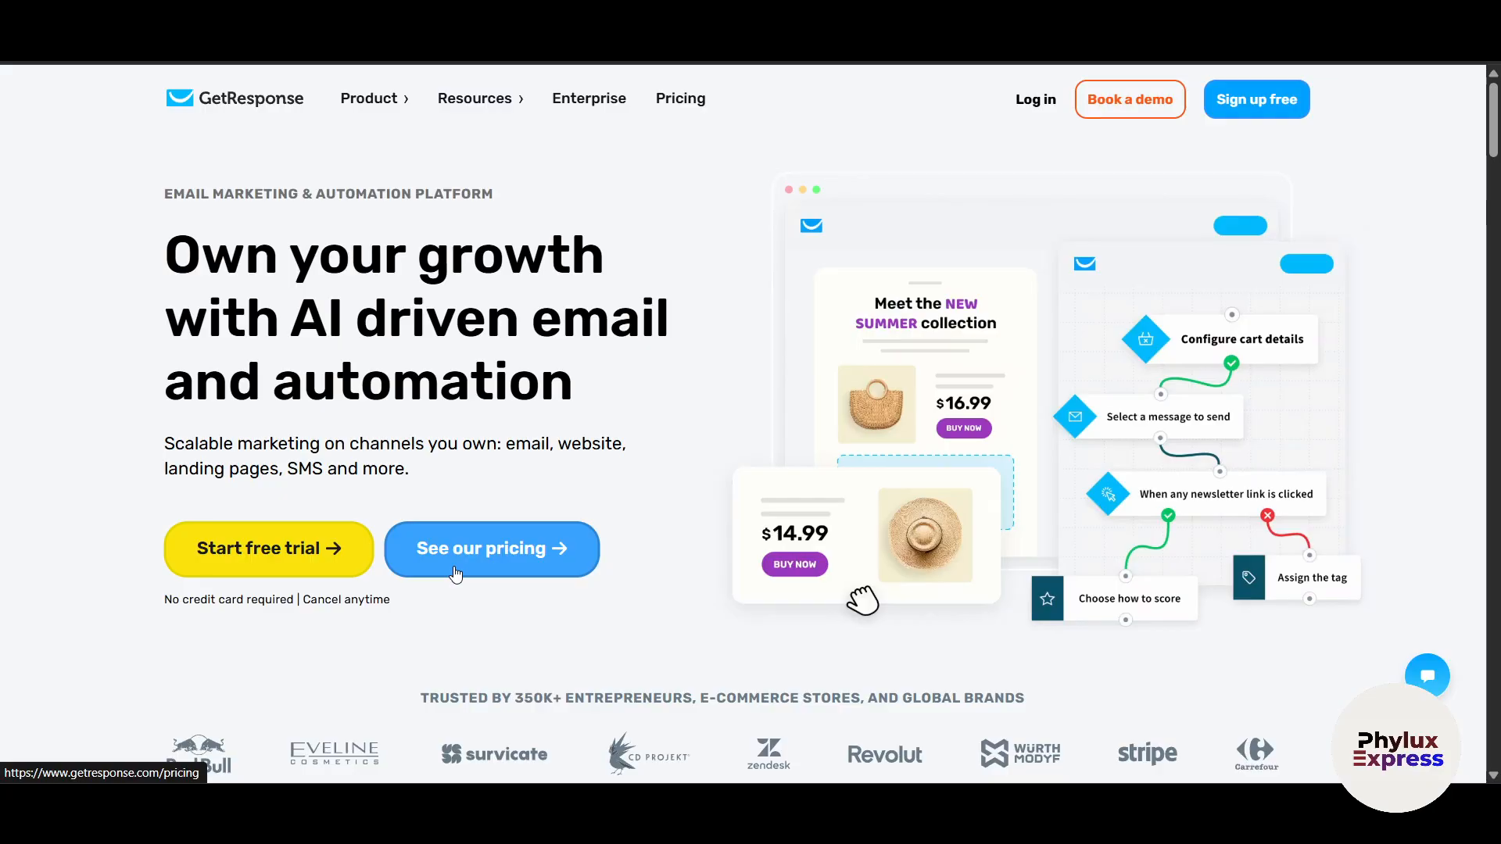
Step: Open the pricing page and increase the contact list size to compare the plans
click(456, 574)
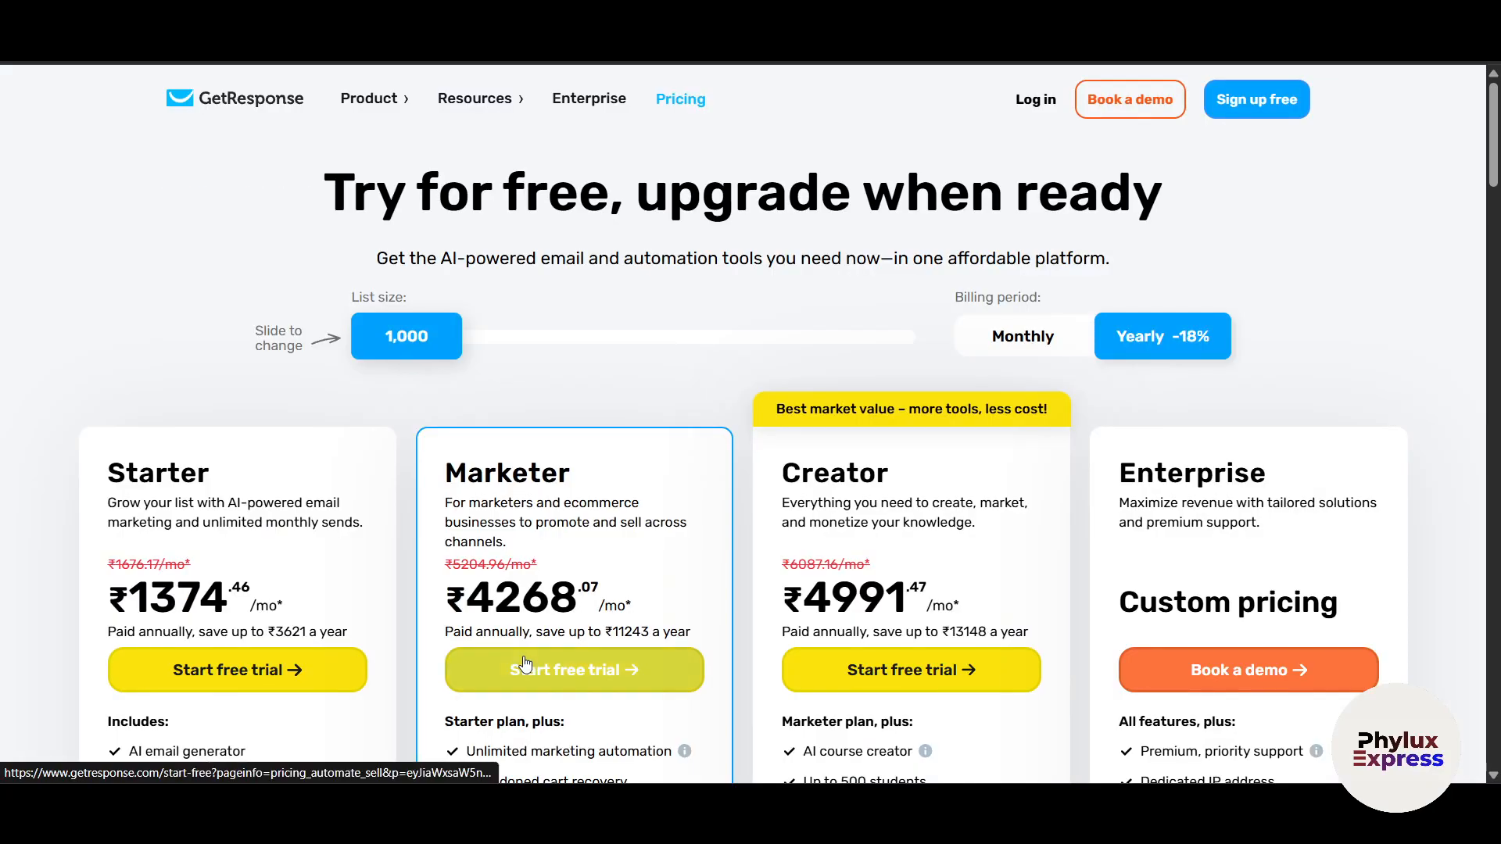
scroll(602, 551, down, 2)
scroll(603, 556, up, 3)
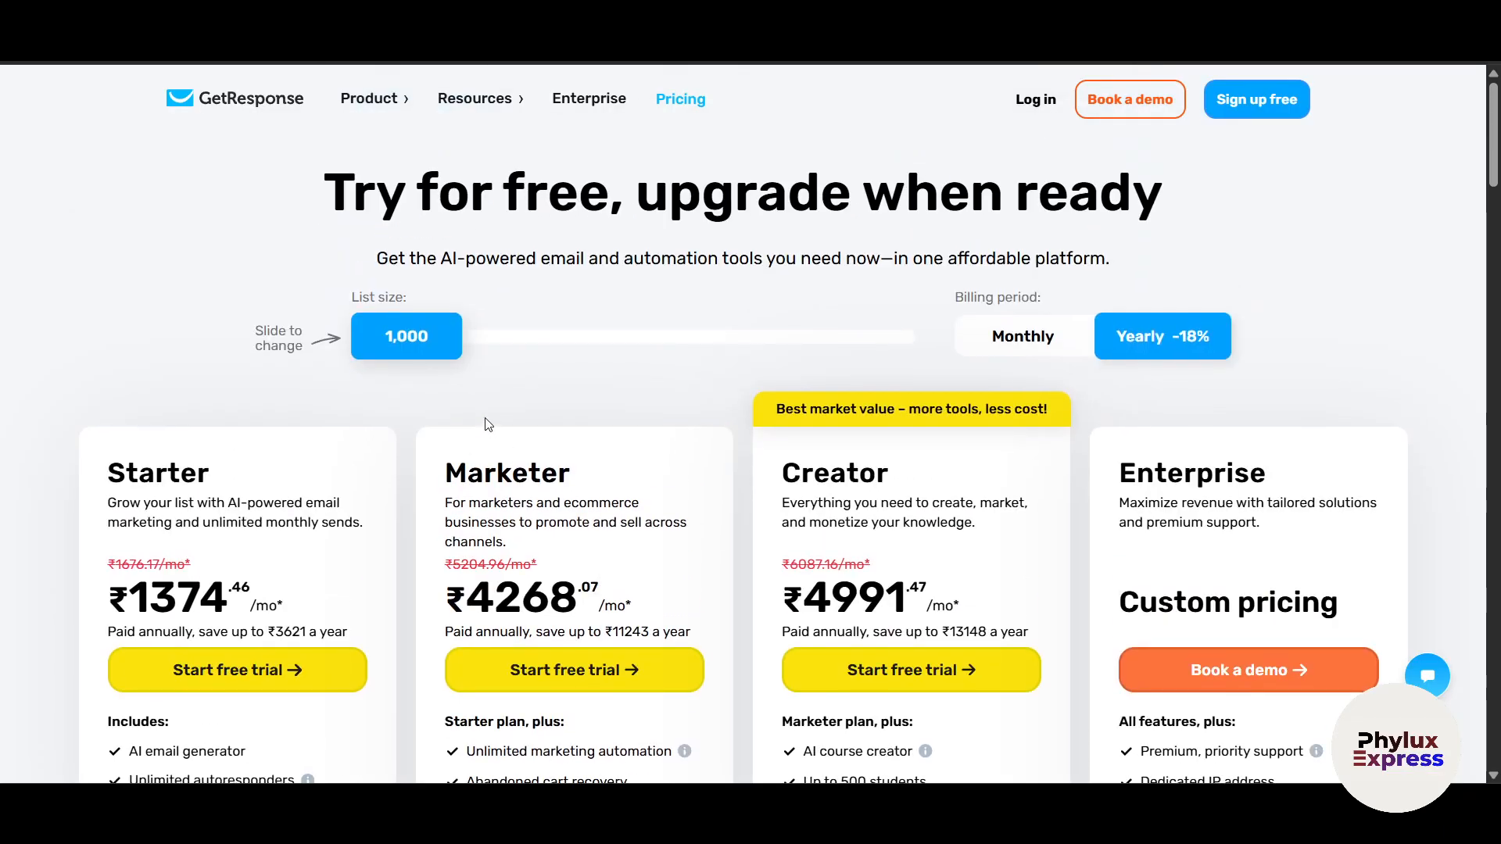
drag(397, 352, 831, 349)
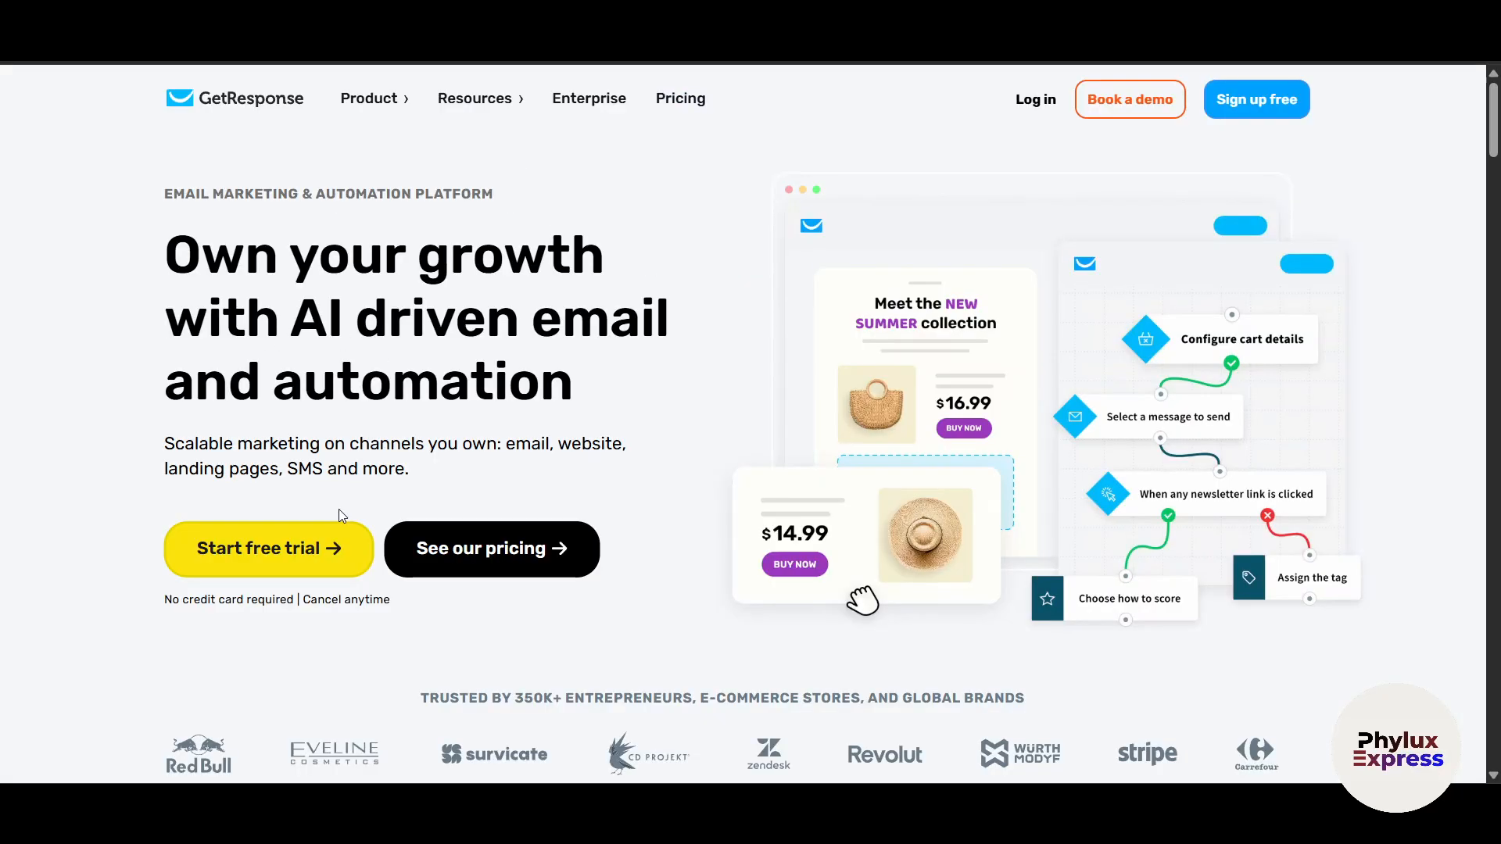
Step: Start the free trial from the homepage and review the account creation form
click(332, 554)
scroll(590, 530, down, 3)
scroll(588, 528, up, 2)
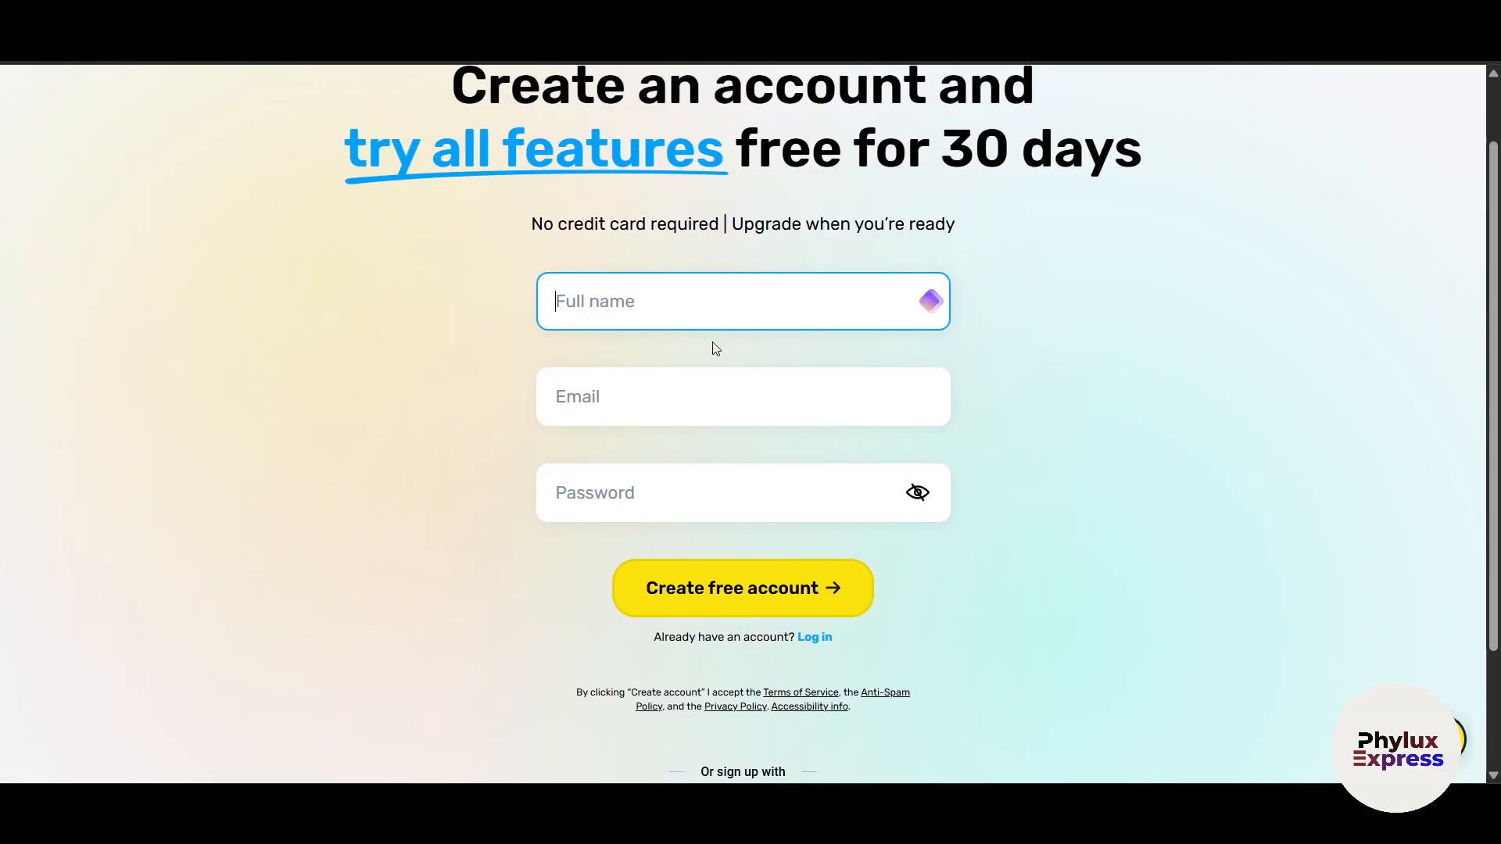
scroll(744, 438, down, 2)
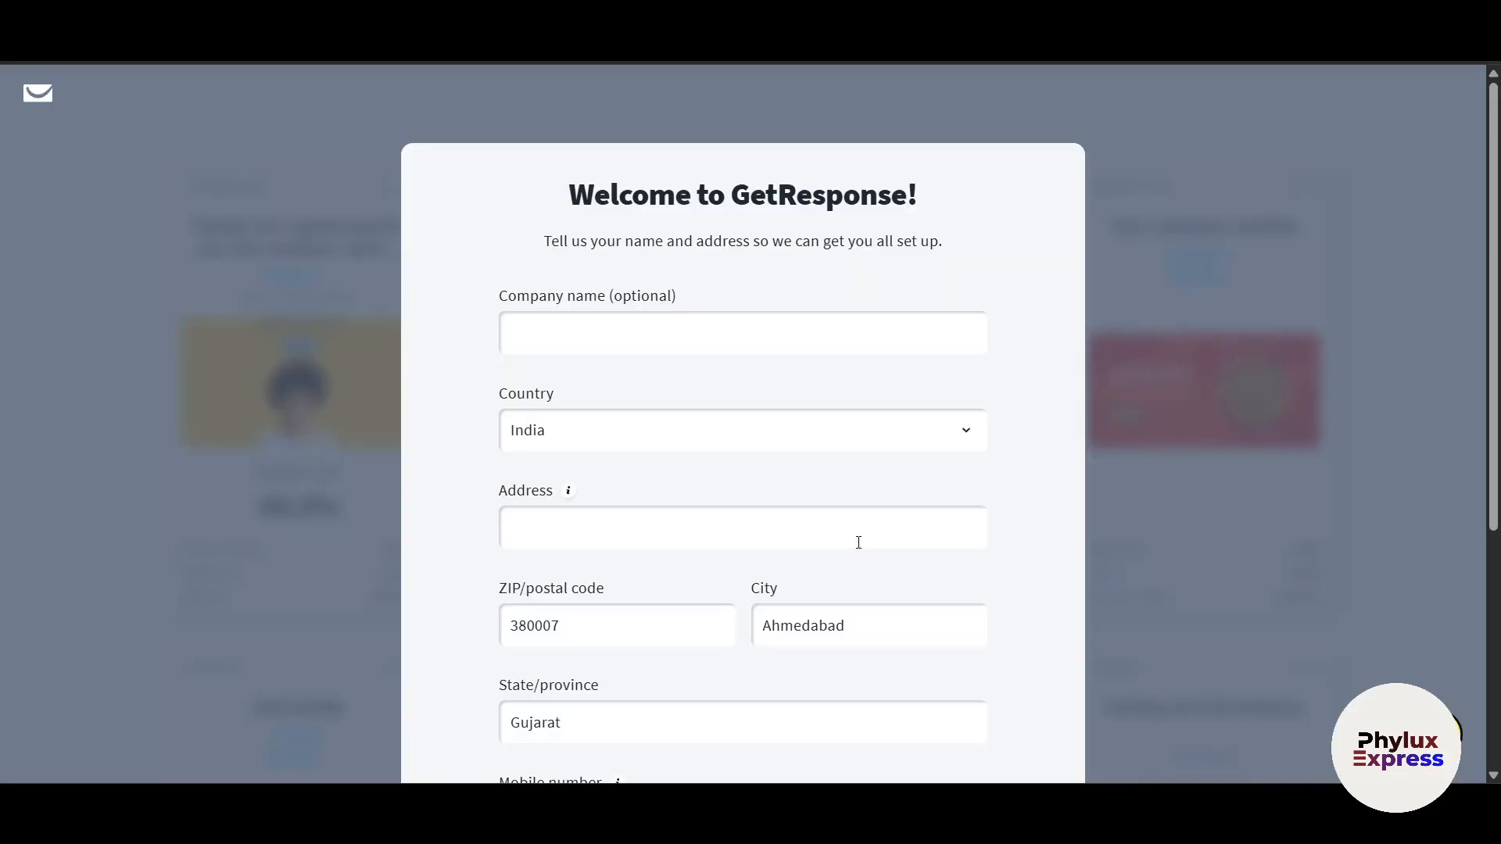
Step: Review the welcome form's company name, country, address and mobile number fields
scroll(858, 536, down, 3)
scroll(858, 543, up, 3)
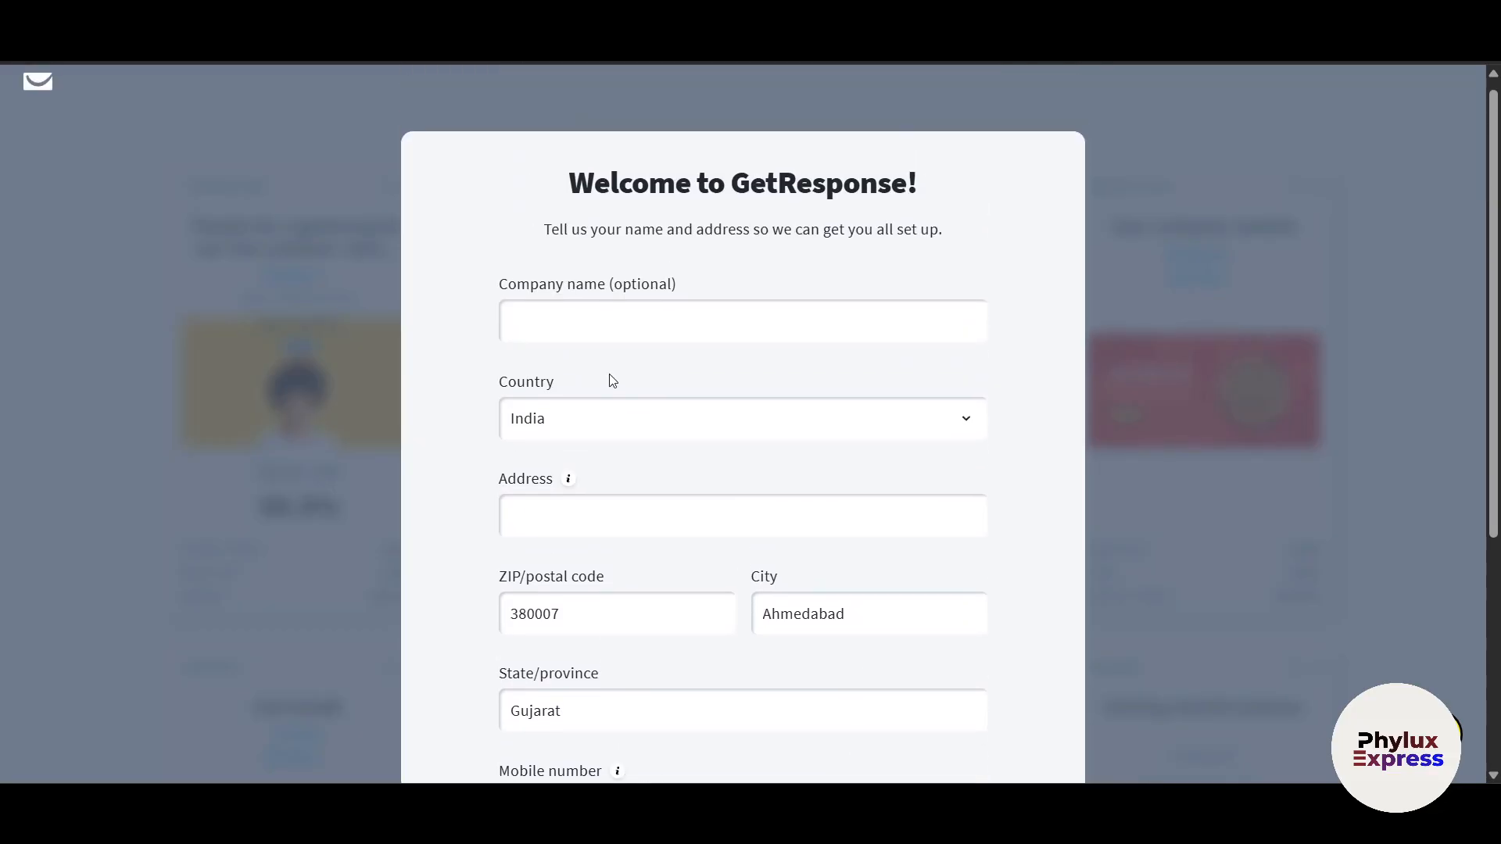
click(573, 333)
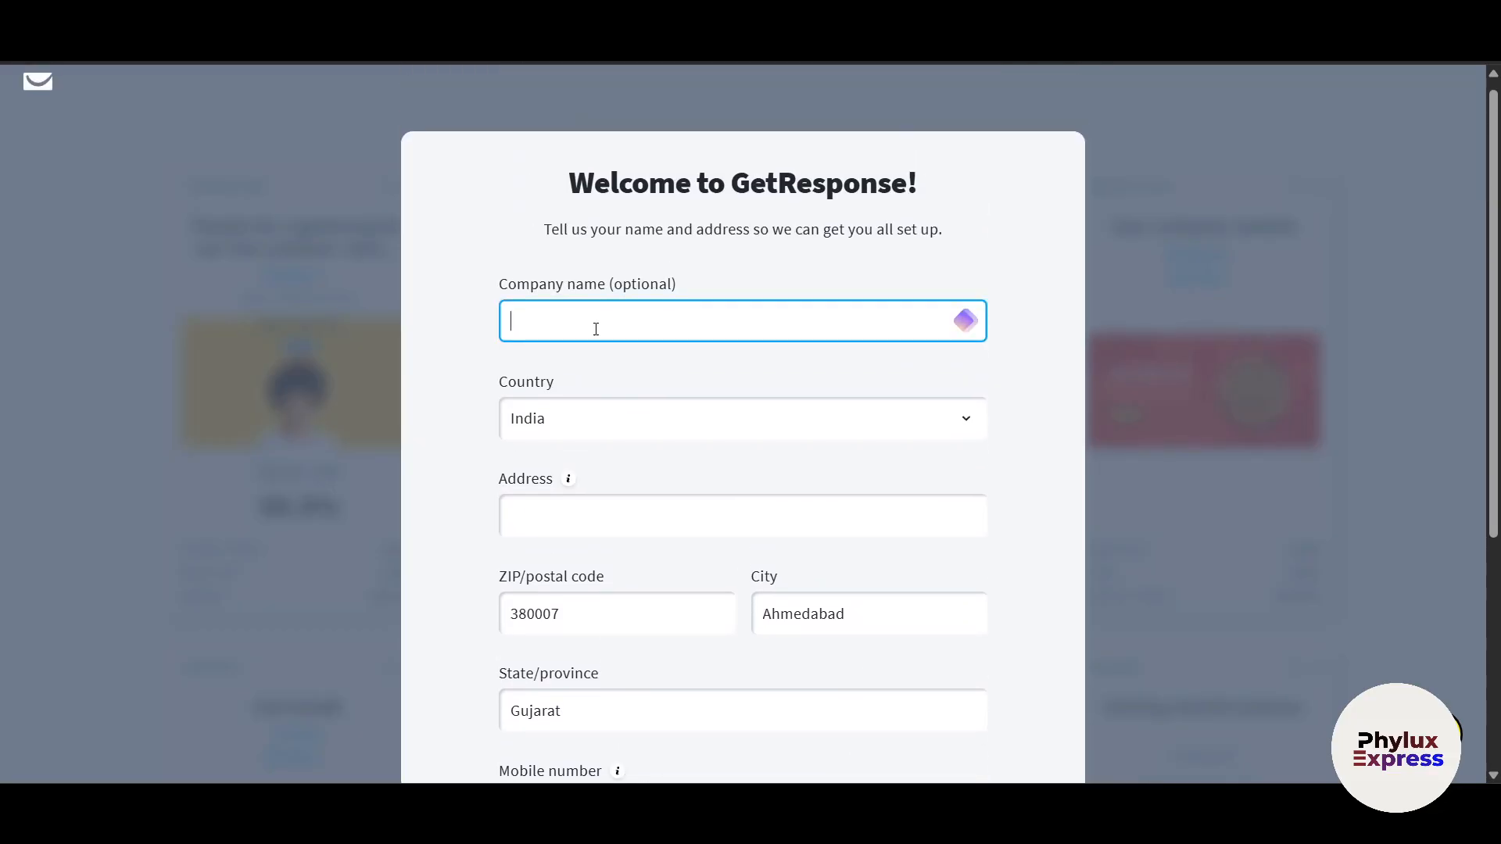
scroll(767, 382, down, 2)
scroll(699, 288, up, 1)
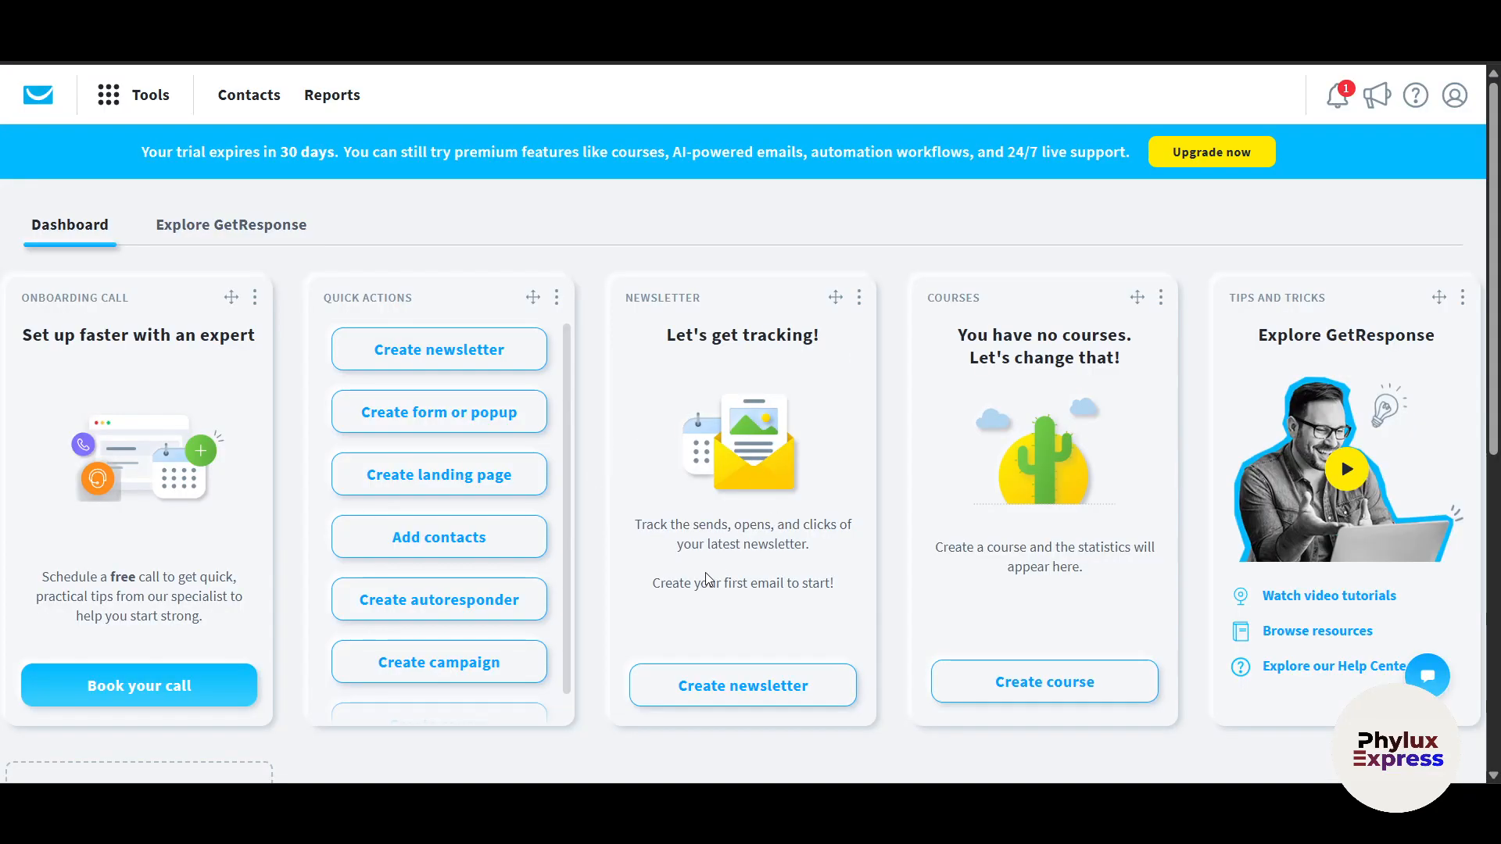
Step: Examine the dashboard's widgets, including the quick actions list, newsletter, courses, tips and the option to add a new widget
scroll(707, 579, down, 1)
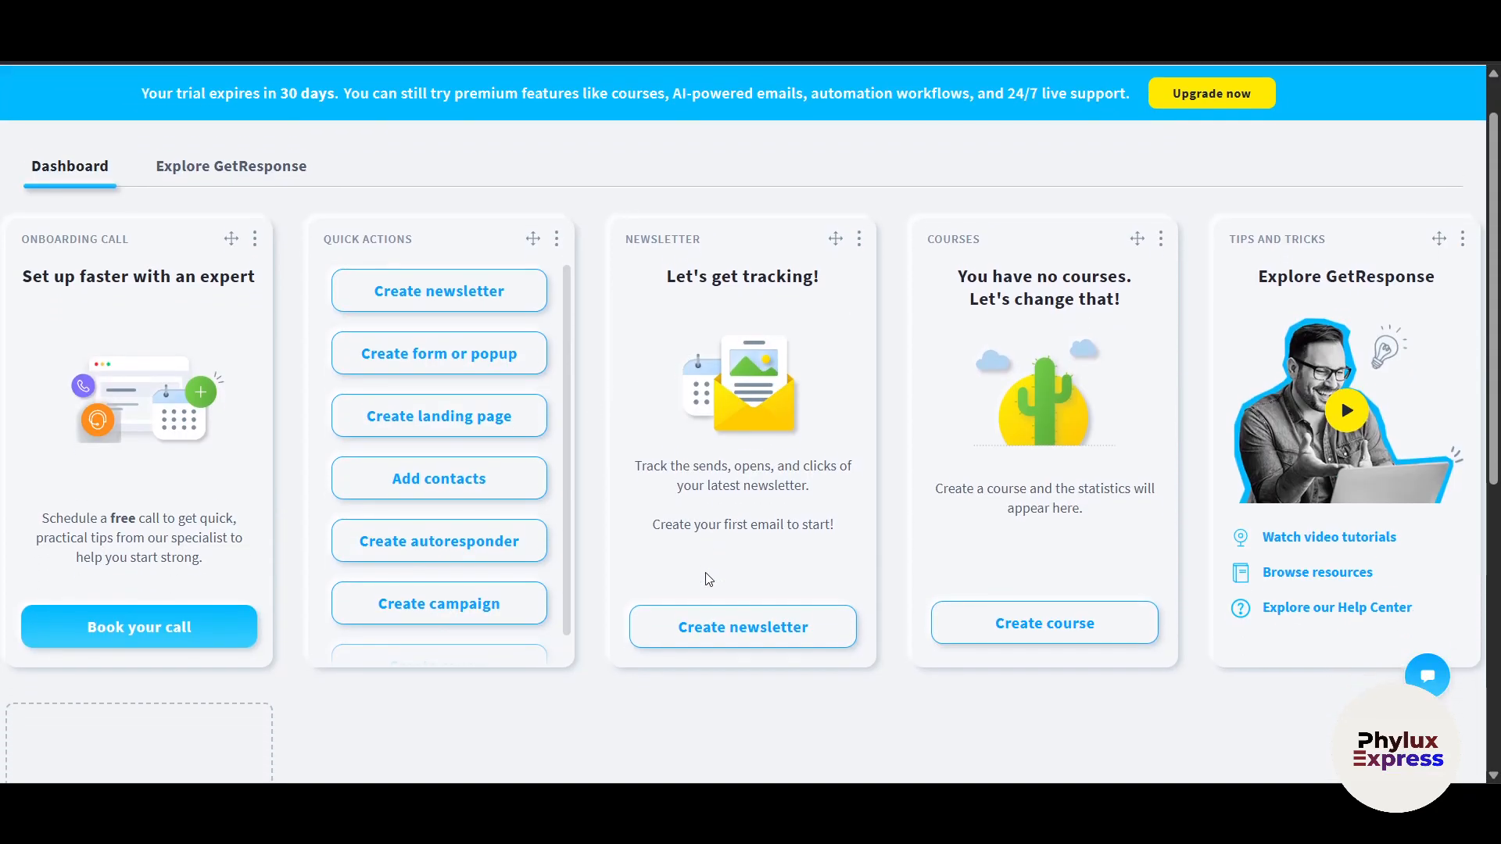
scroll(708, 579, down, 1)
scroll(707, 579, down, 1)
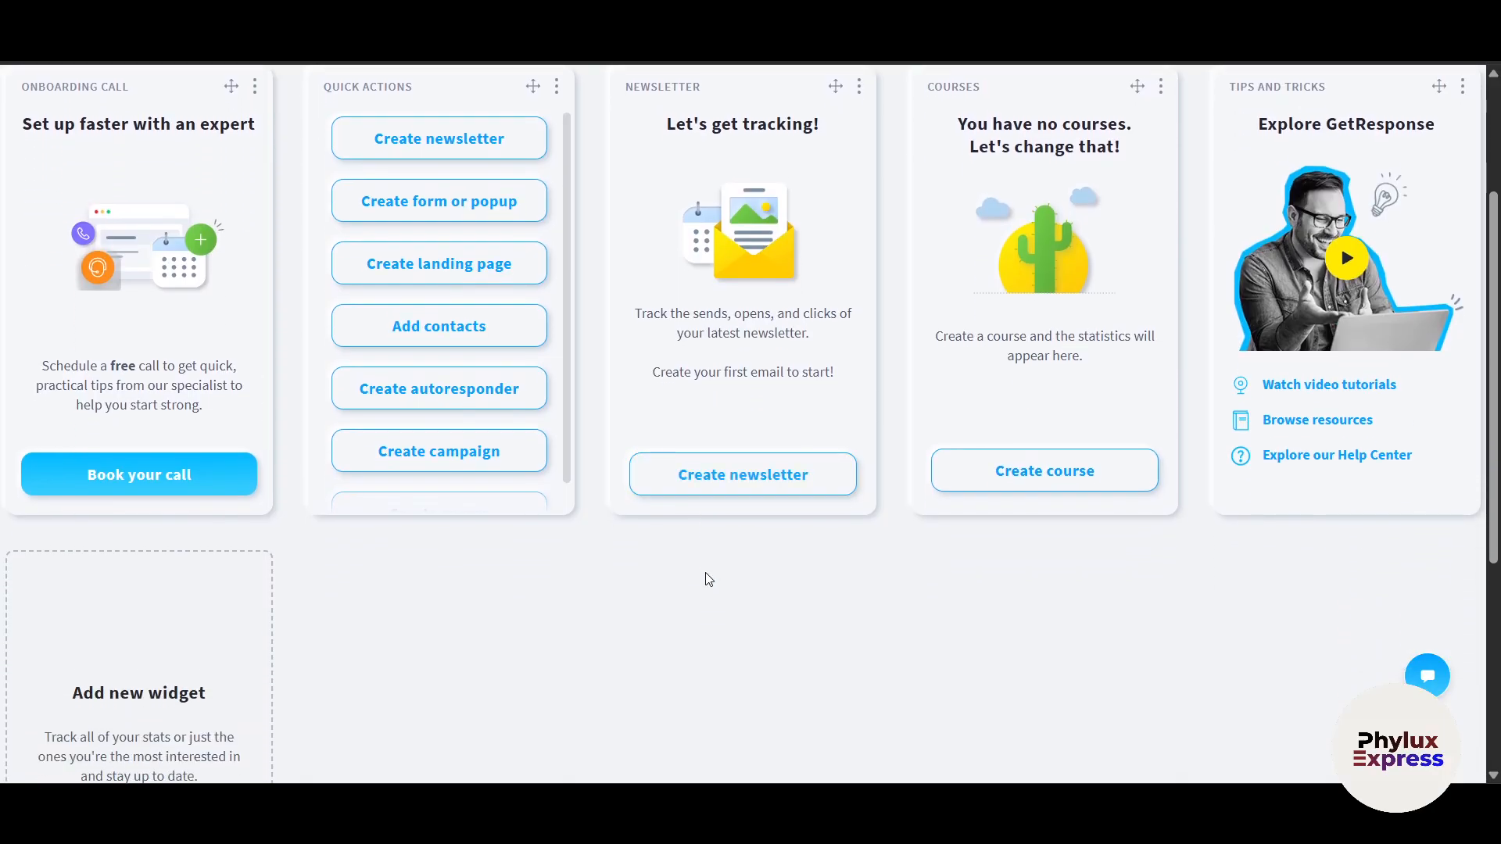
scroll(708, 578, up, 3)
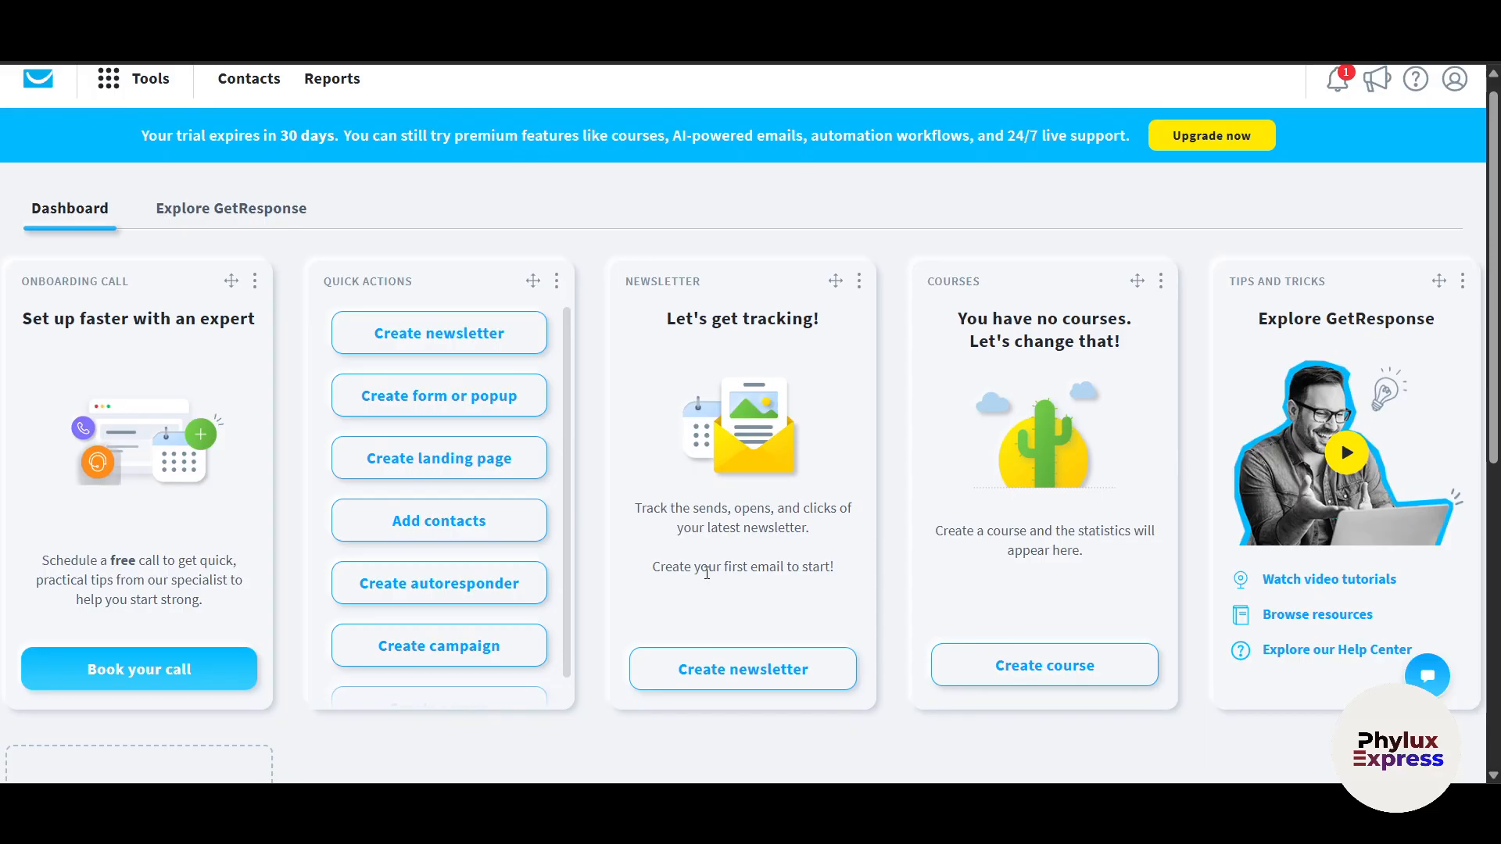
scroll(708, 580, down, 1)
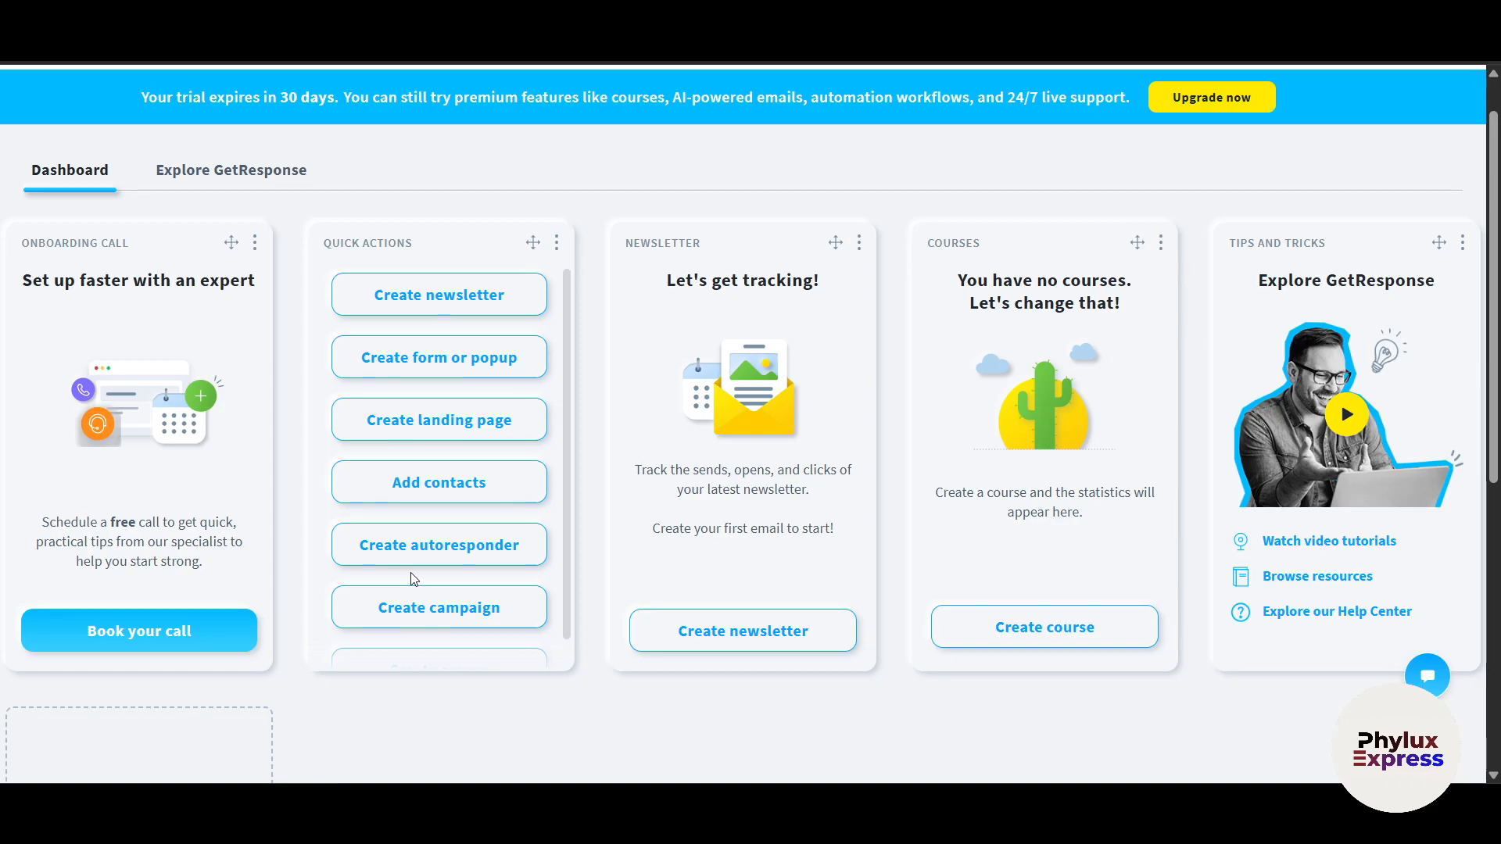
scroll(414, 579, down, 1)
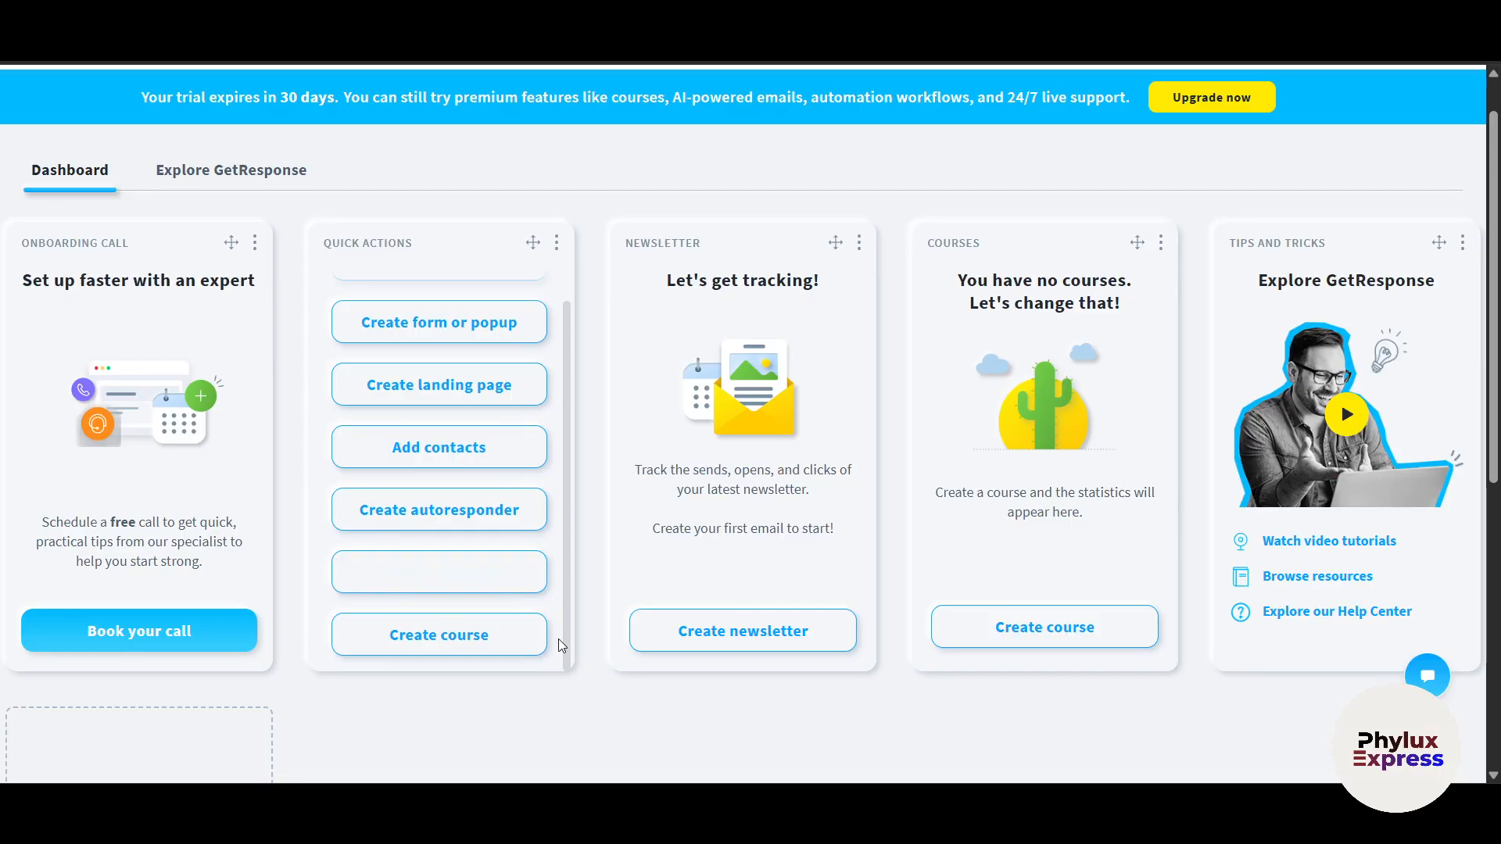
scroll(707, 742, down, 3)
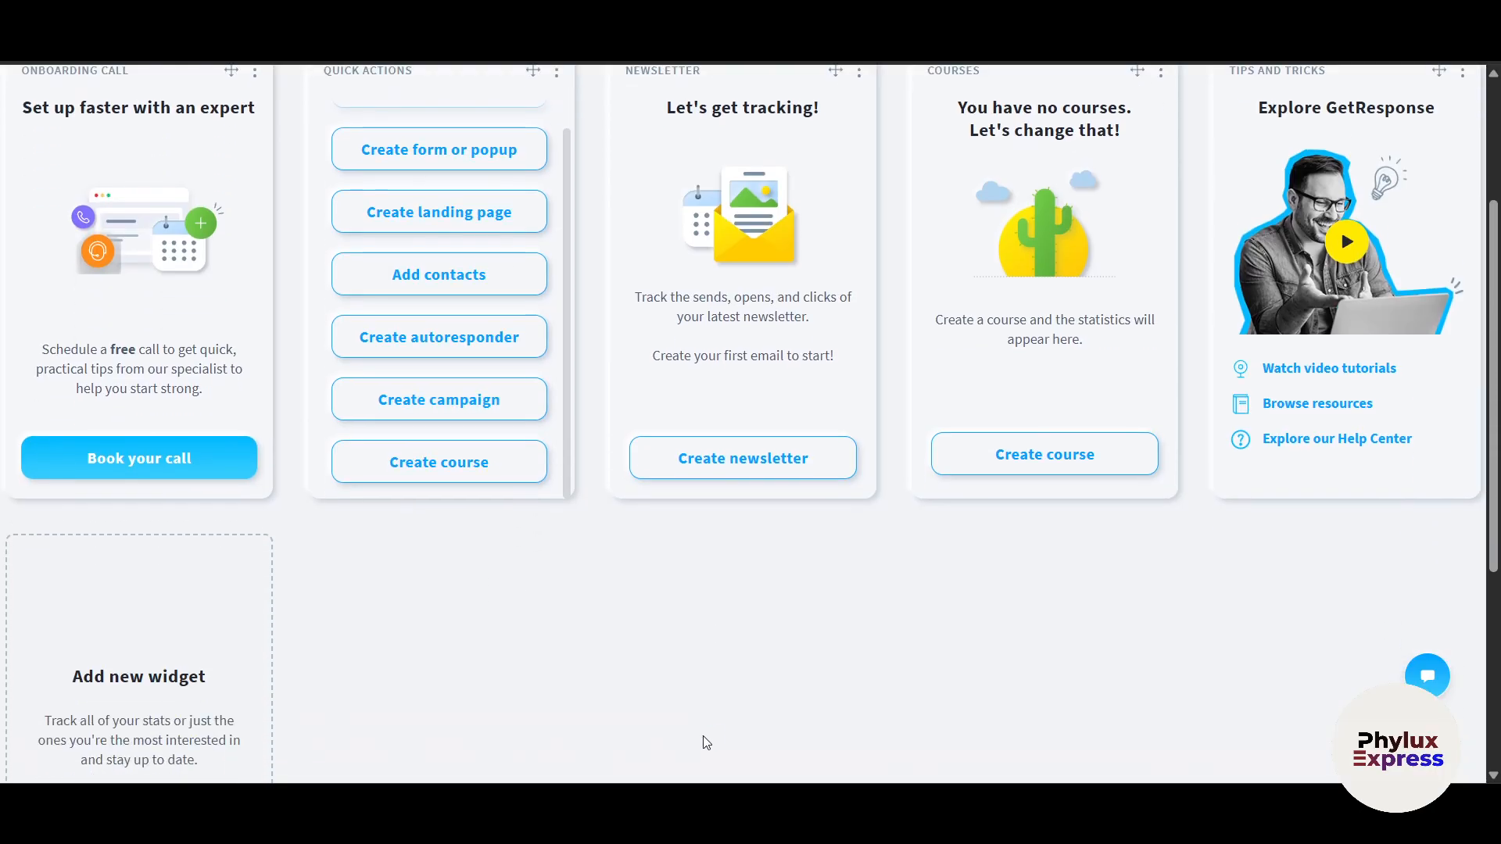
scroll(707, 742, up, 1)
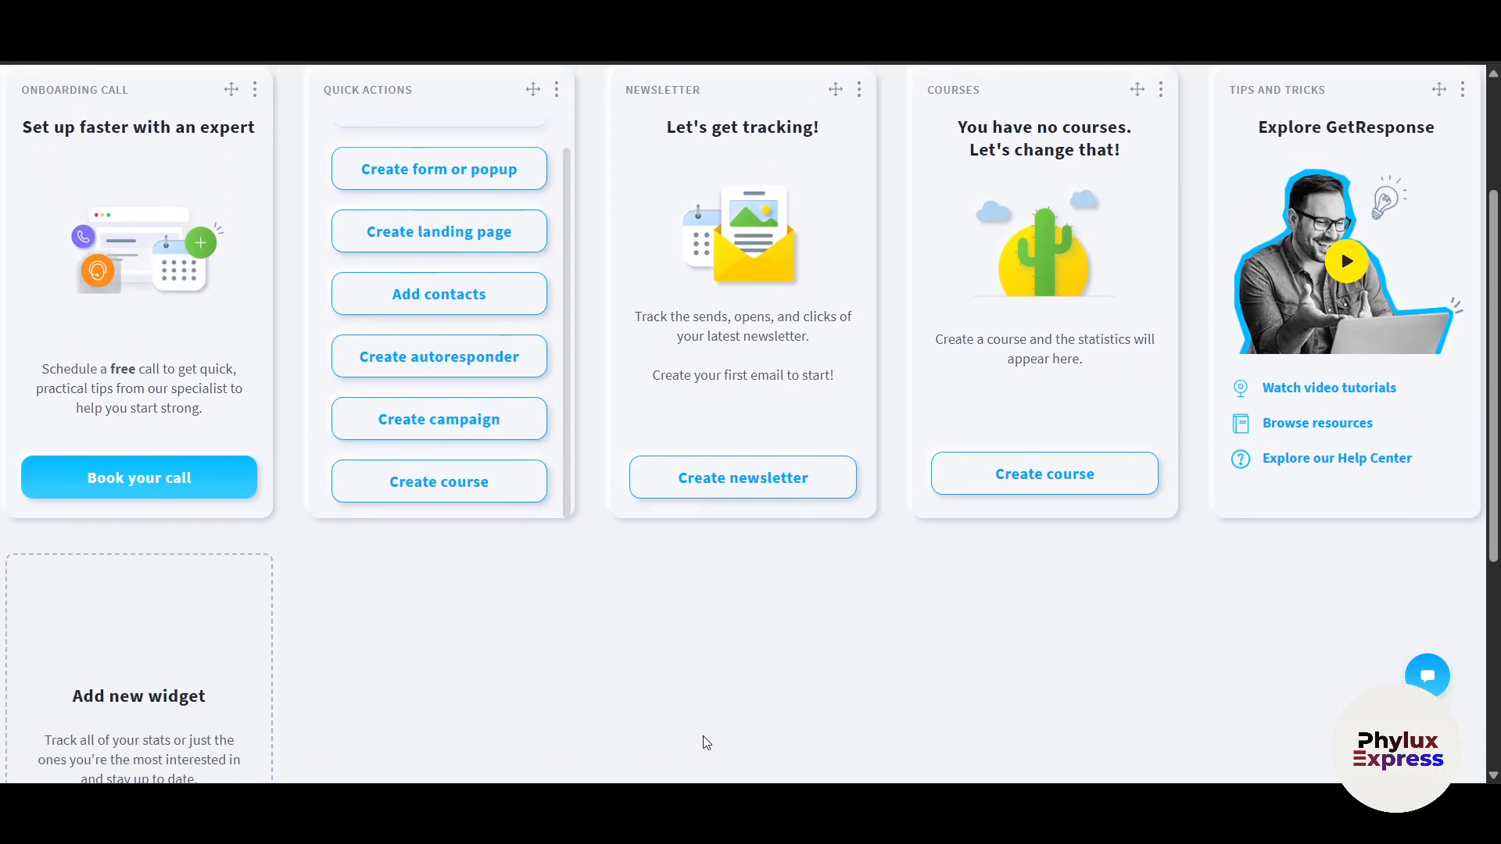
scroll(707, 743, up, 3)
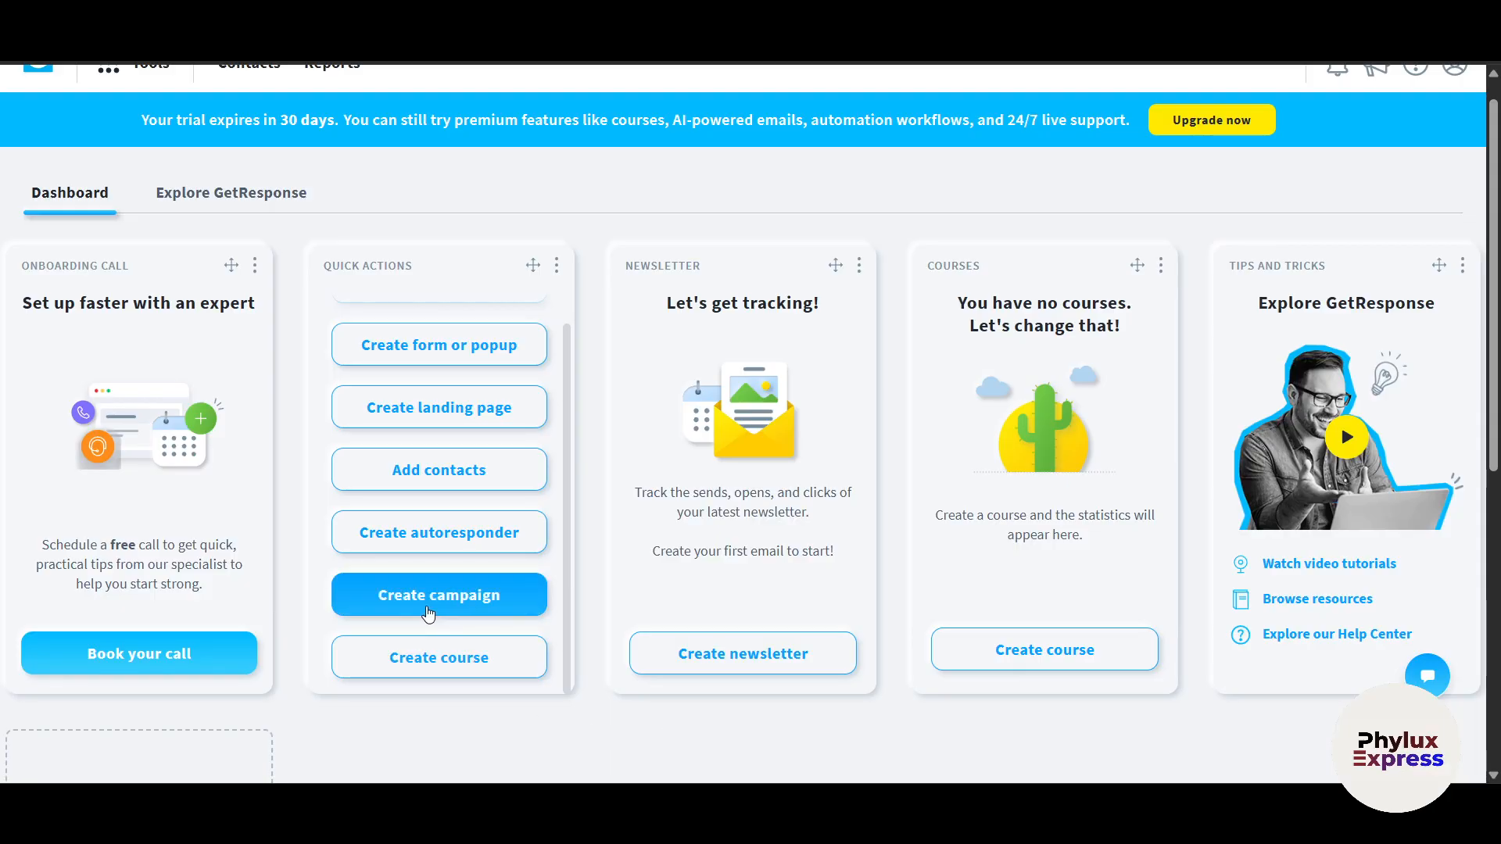
scroll(429, 614, down, 1)
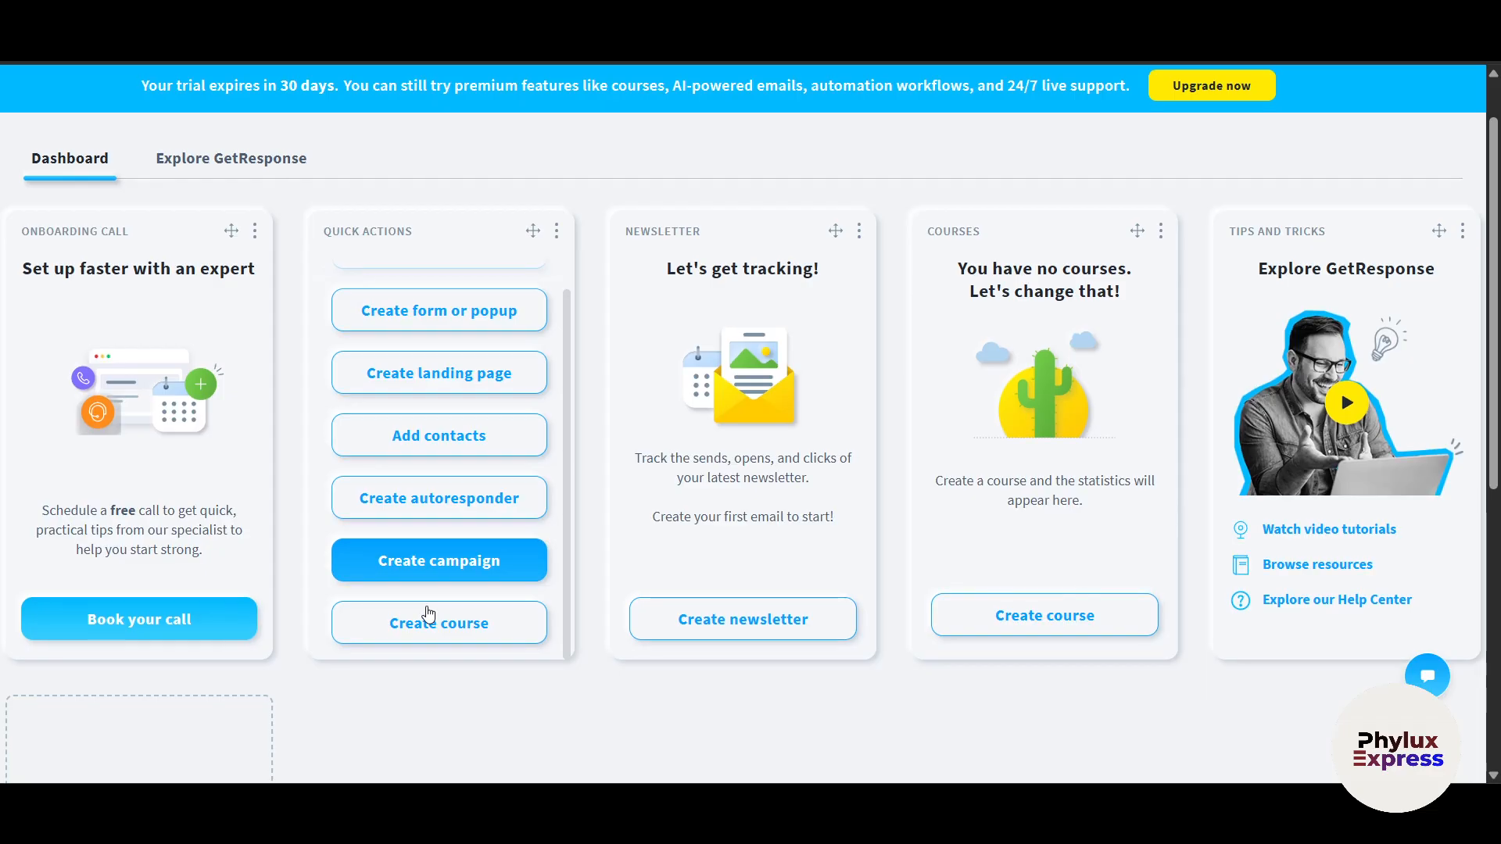
scroll(428, 613, up, 1)
scroll(428, 613, up, 1)
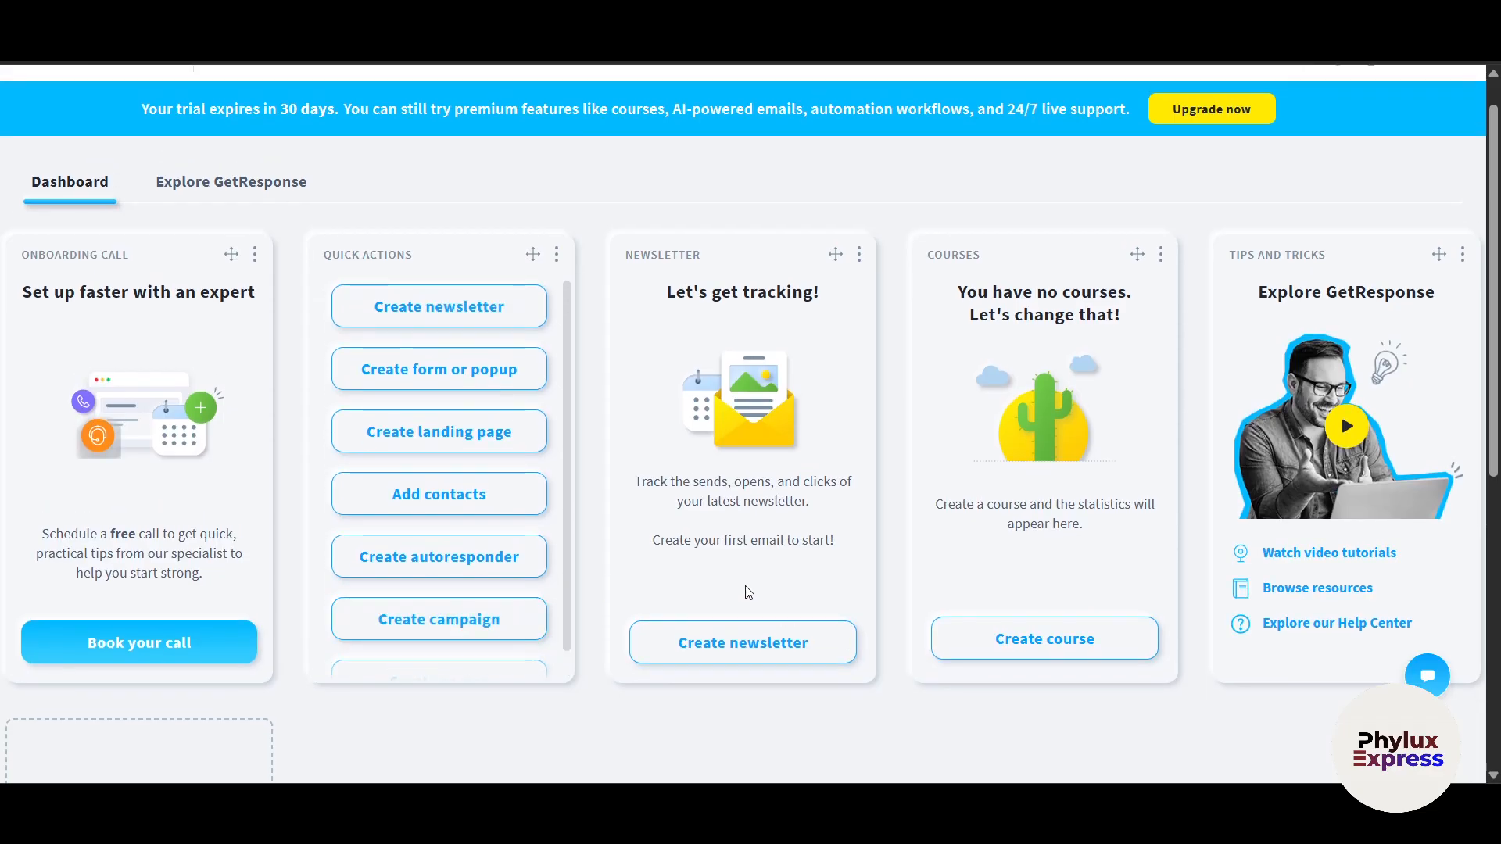
scroll(745, 592, down, 7)
scroll(745, 593, up, 7)
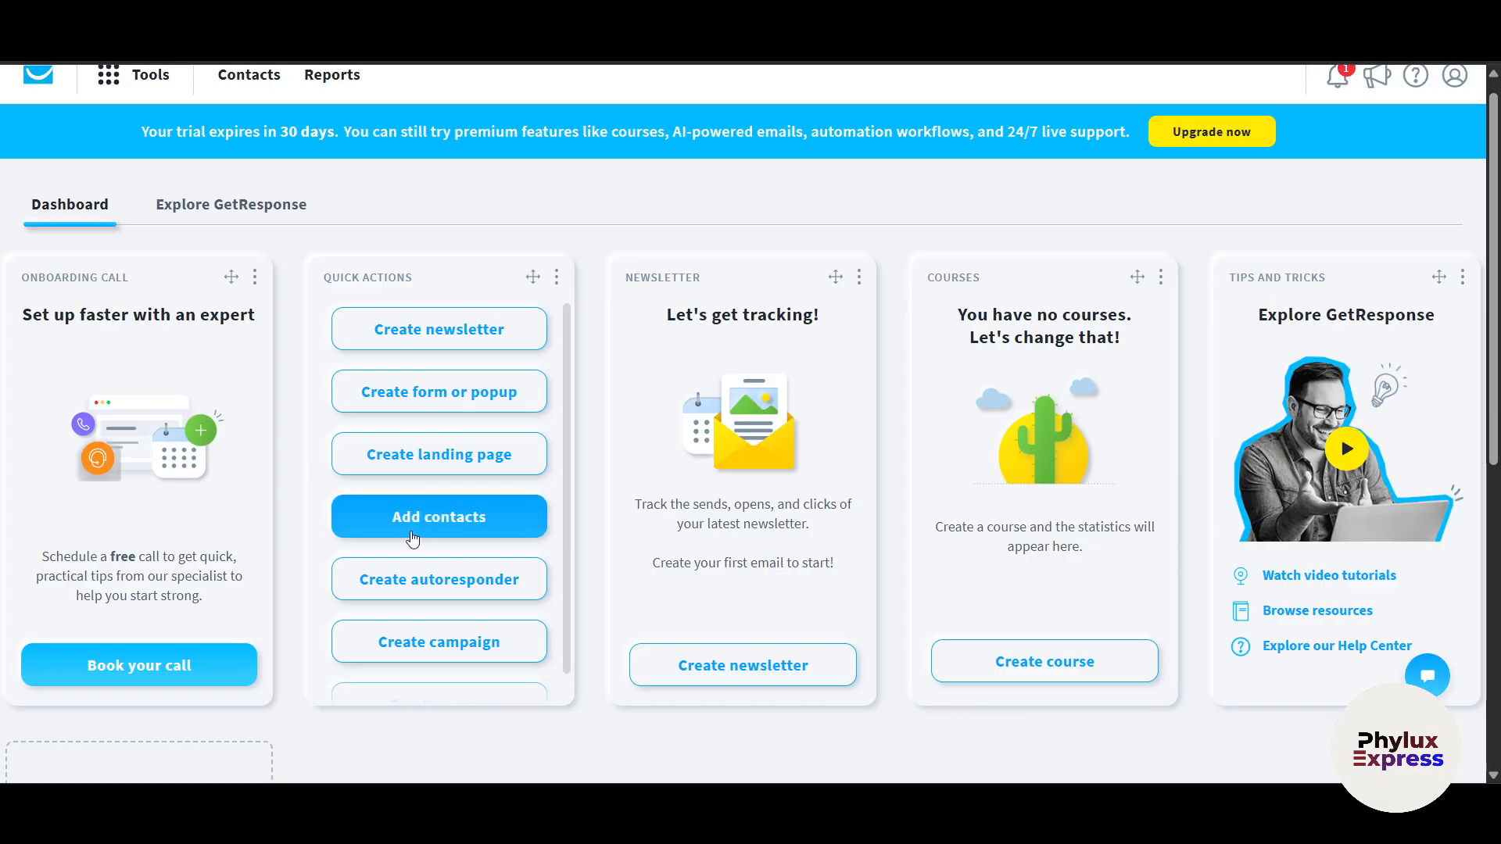
scroll(412, 539, up, 1)
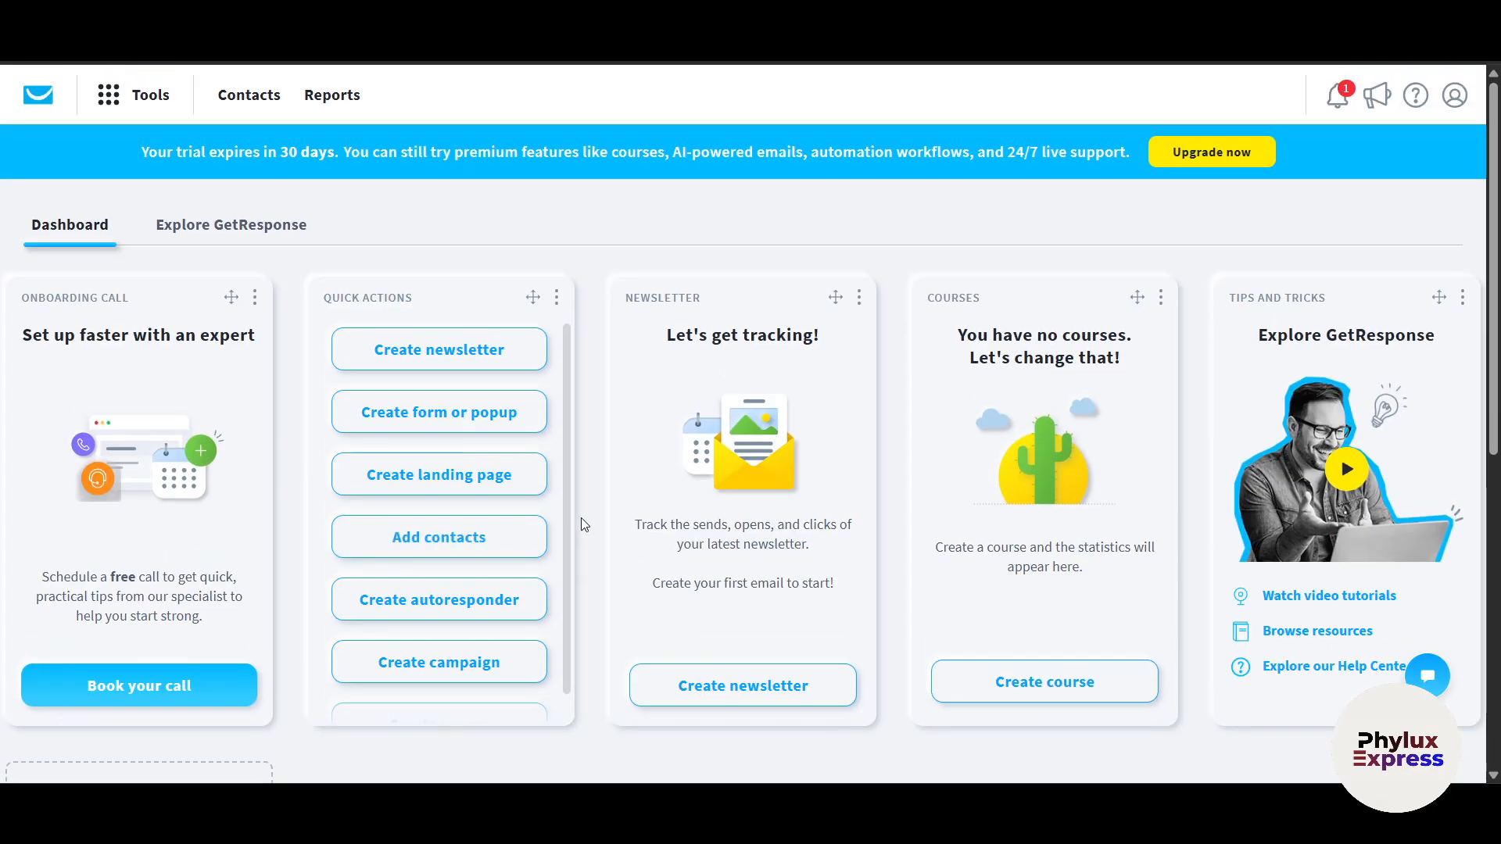
Step: Go to the contact lists and open the form for adding contacts one by one
click(262, 95)
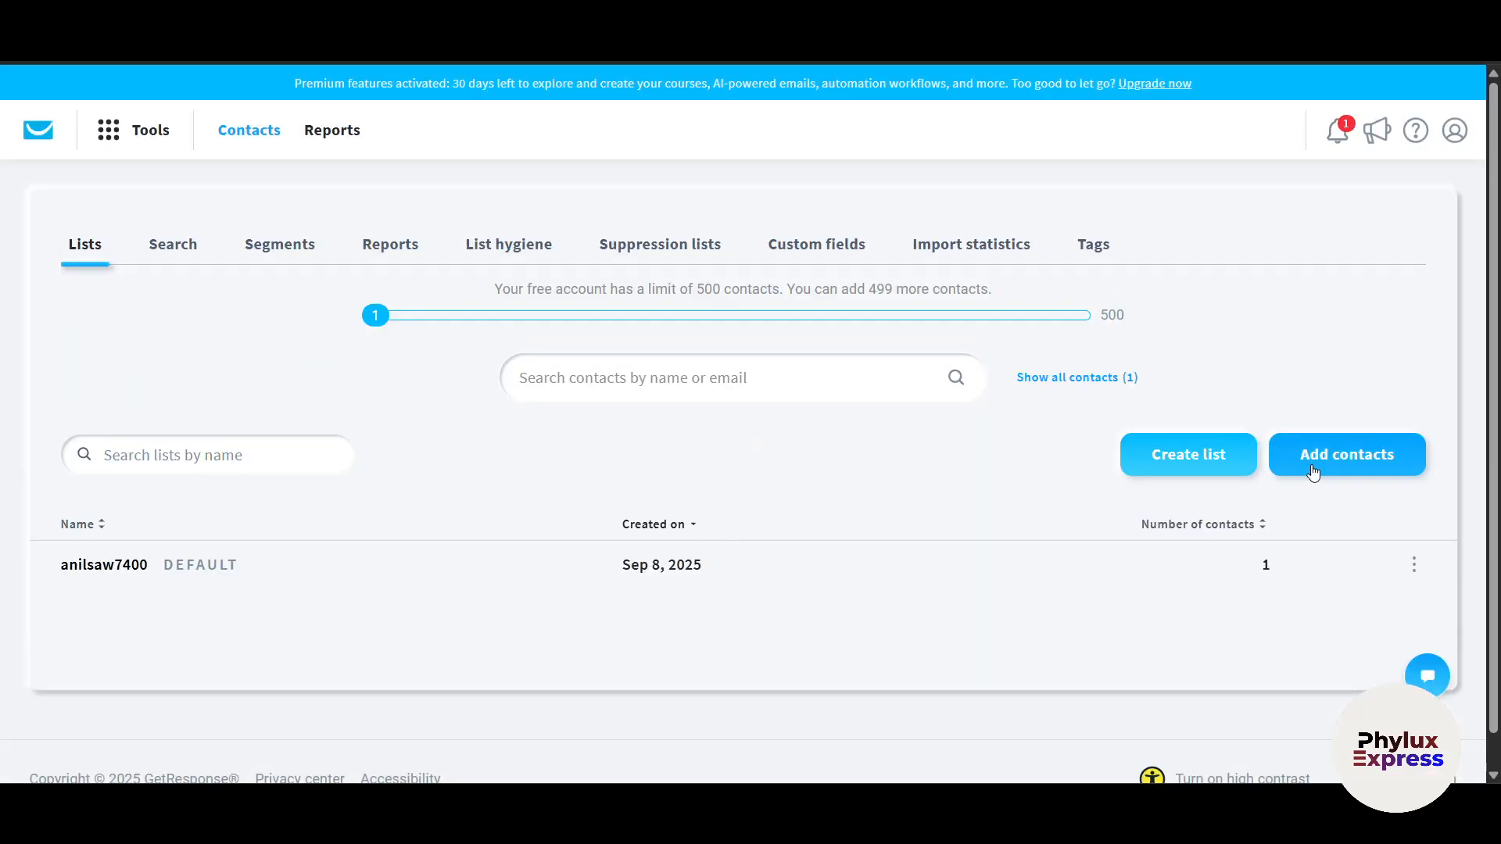
click(1334, 472)
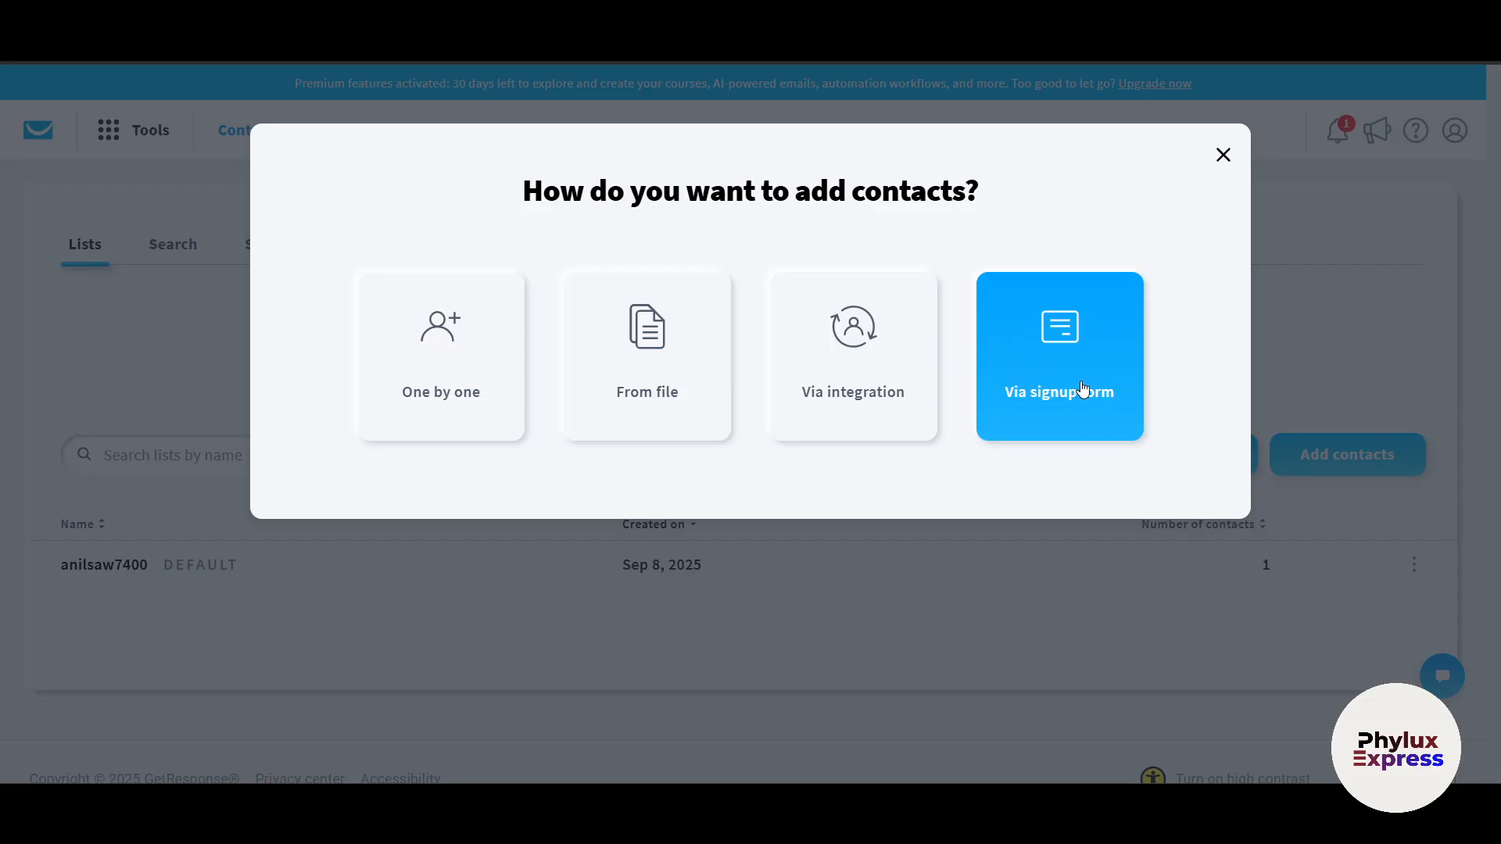
click(481, 402)
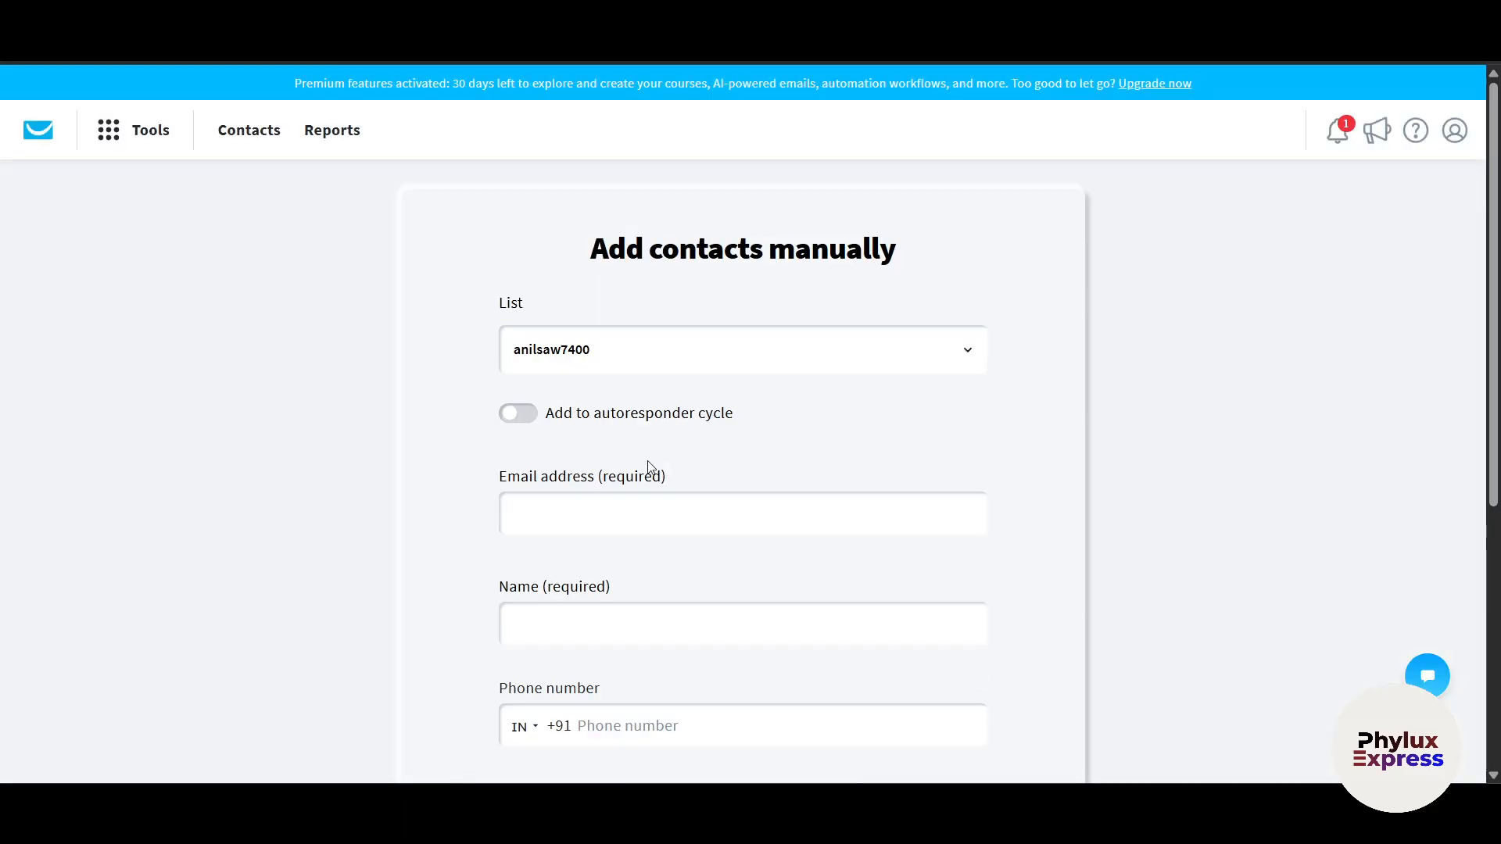
Step: Examine the manual contact form's list choices, email, name, phone and permission fields, and return to the contact lists
scroll(644, 450, down, 1)
click(678, 270)
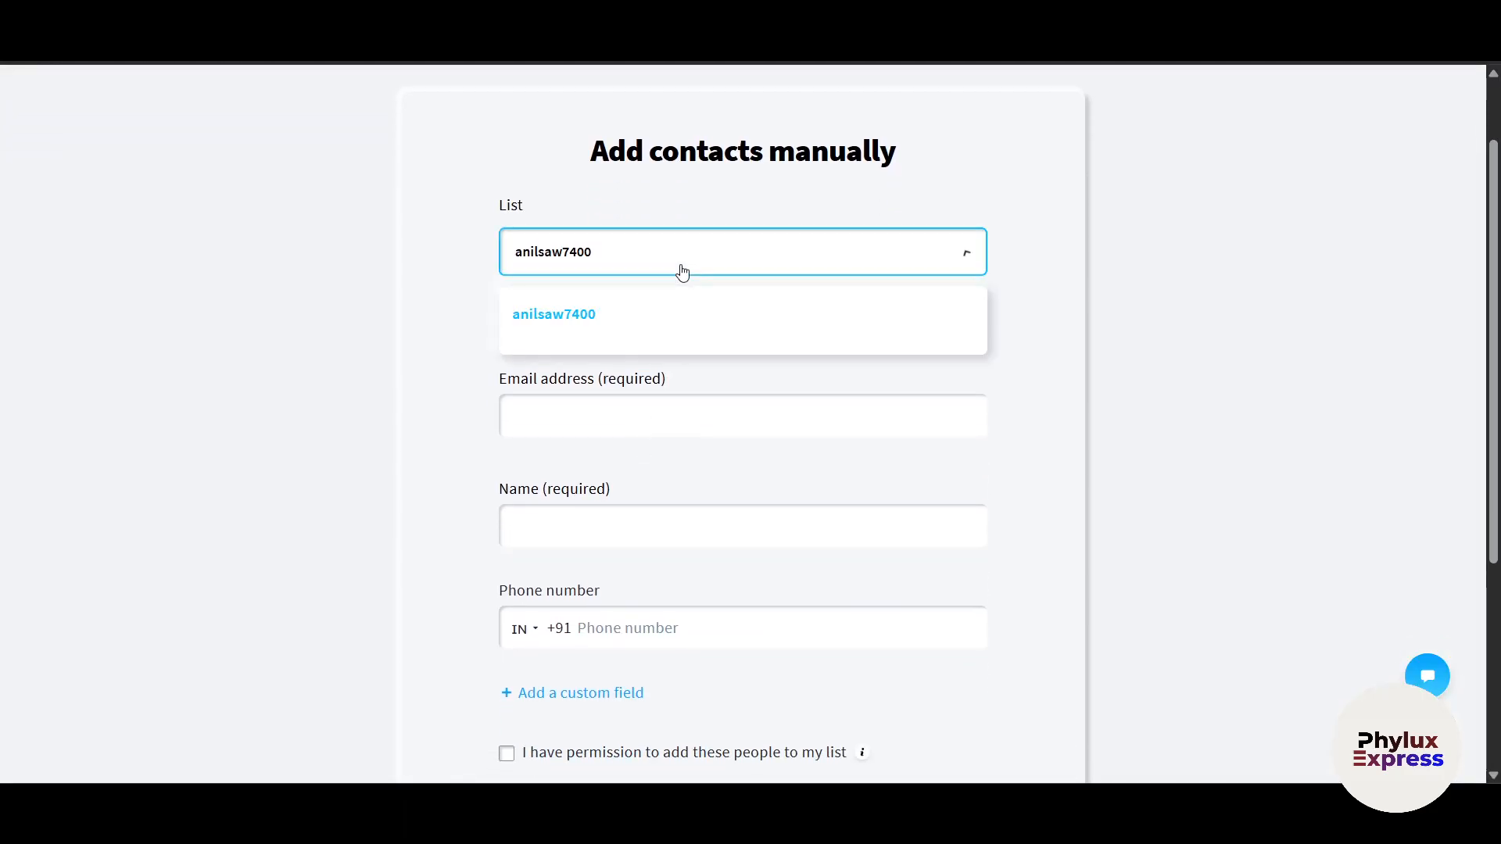
click(810, 228)
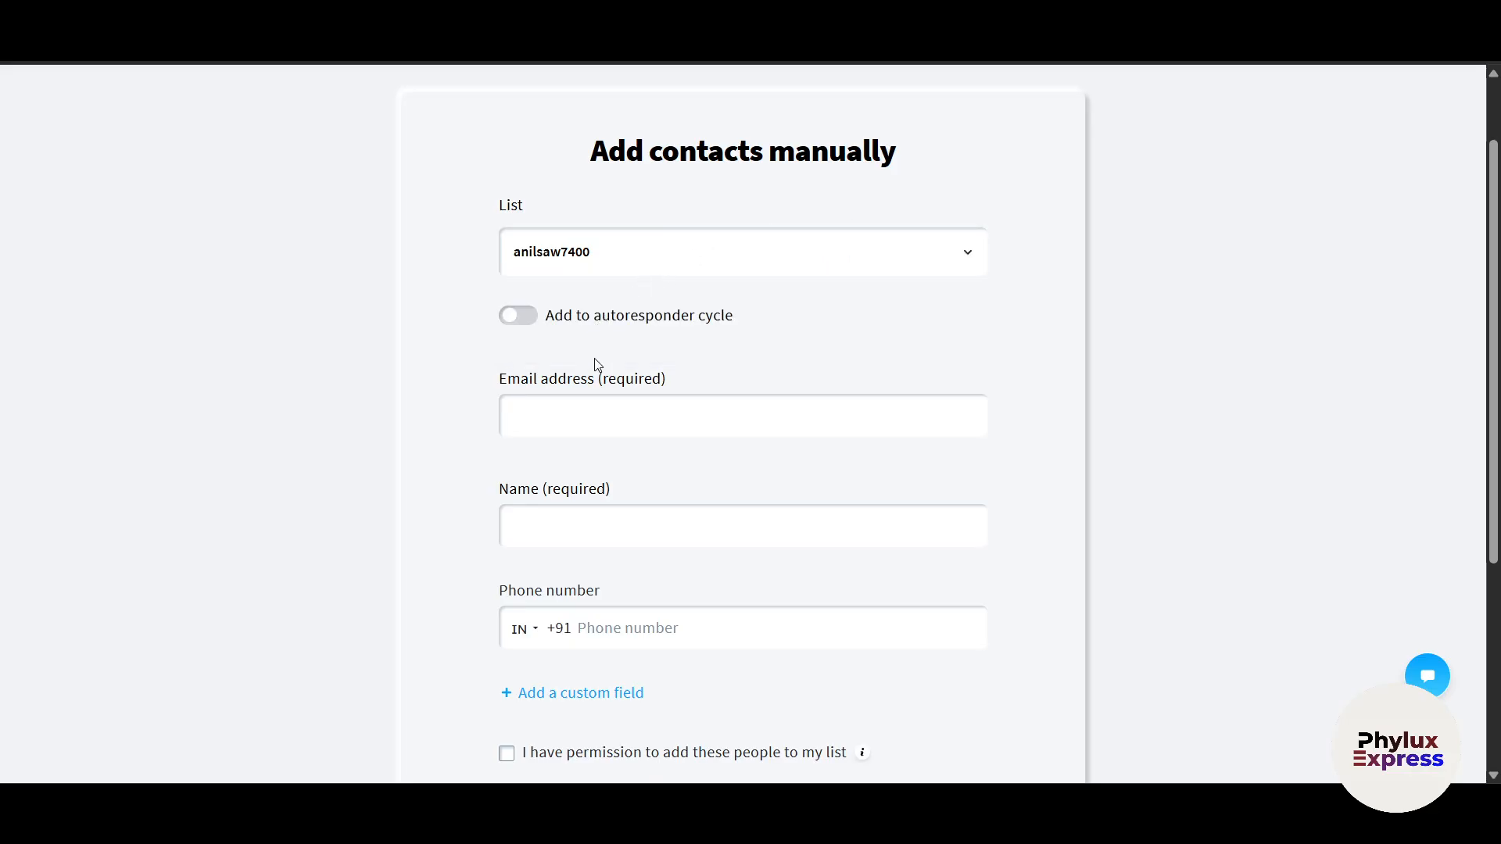
click(593, 419)
scroll(636, 432, down, 1)
click(586, 432)
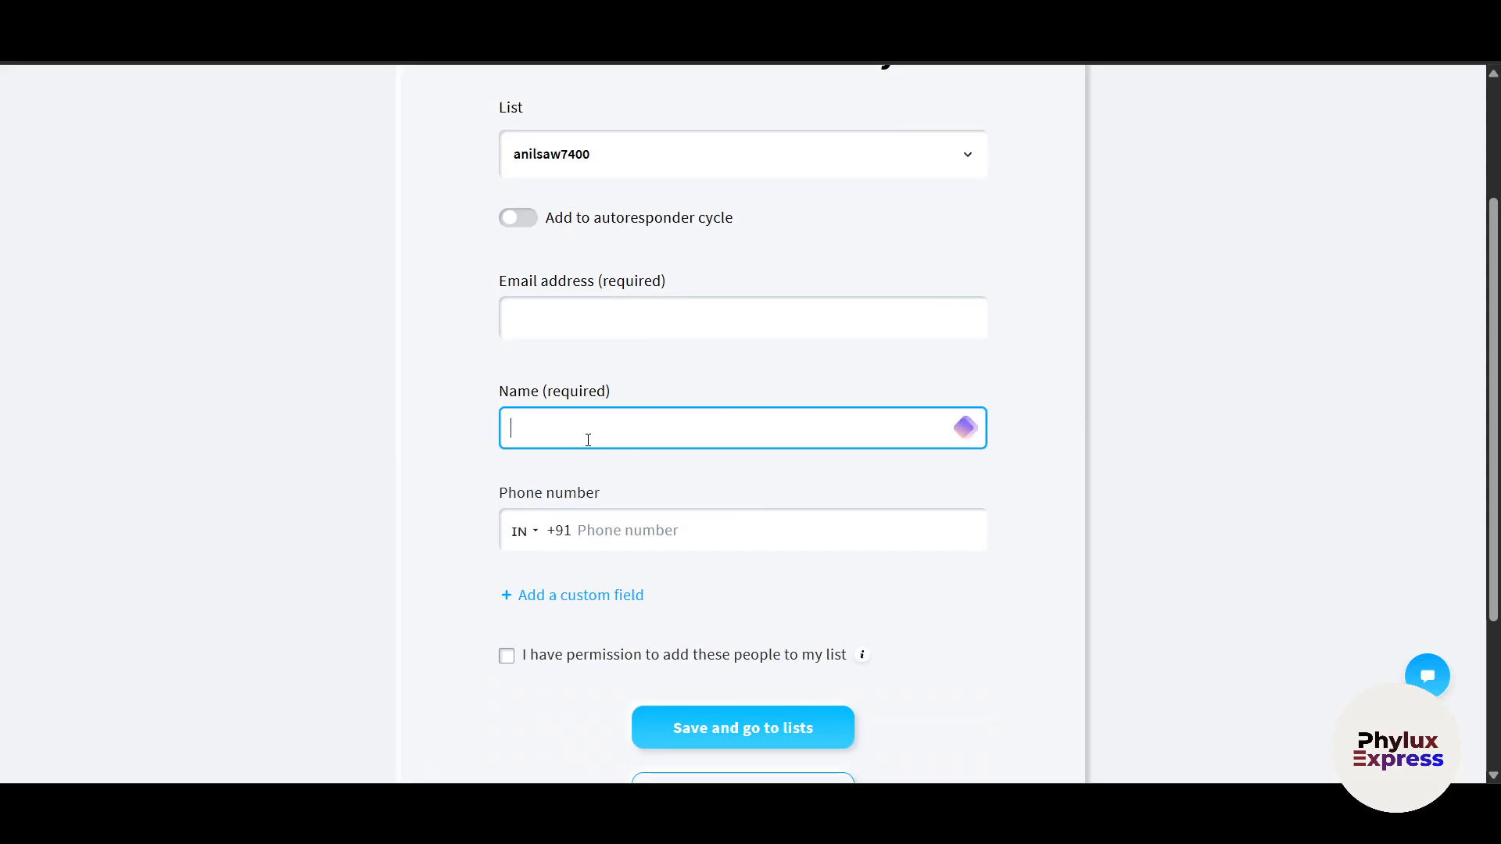
scroll(727, 533, down, 1)
scroll(860, 665, down, 1)
click(758, 539)
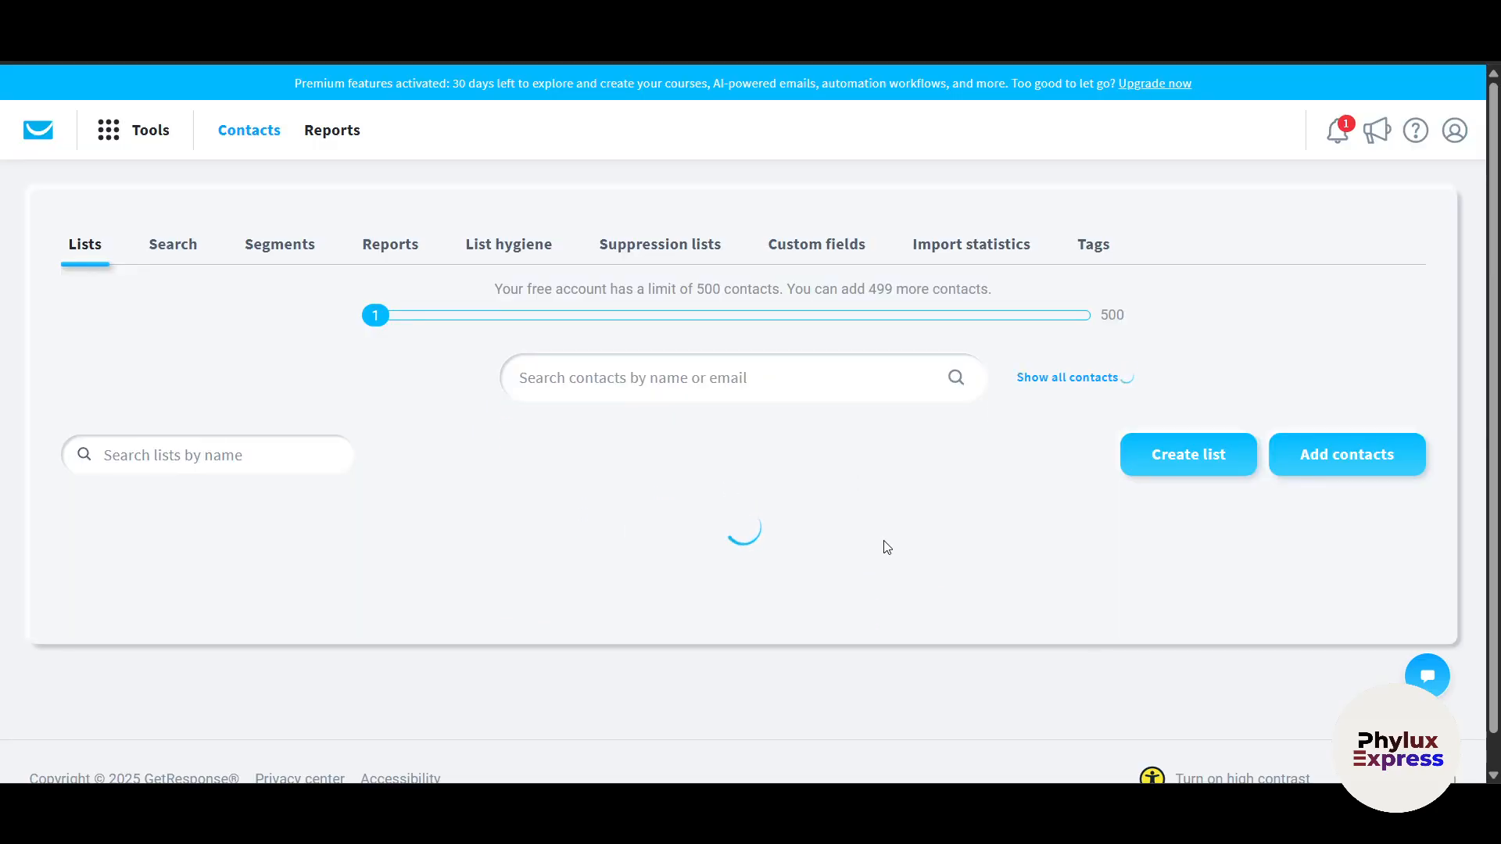
Step: Choose to add contacts from a file and look over the import page
click(1347, 453)
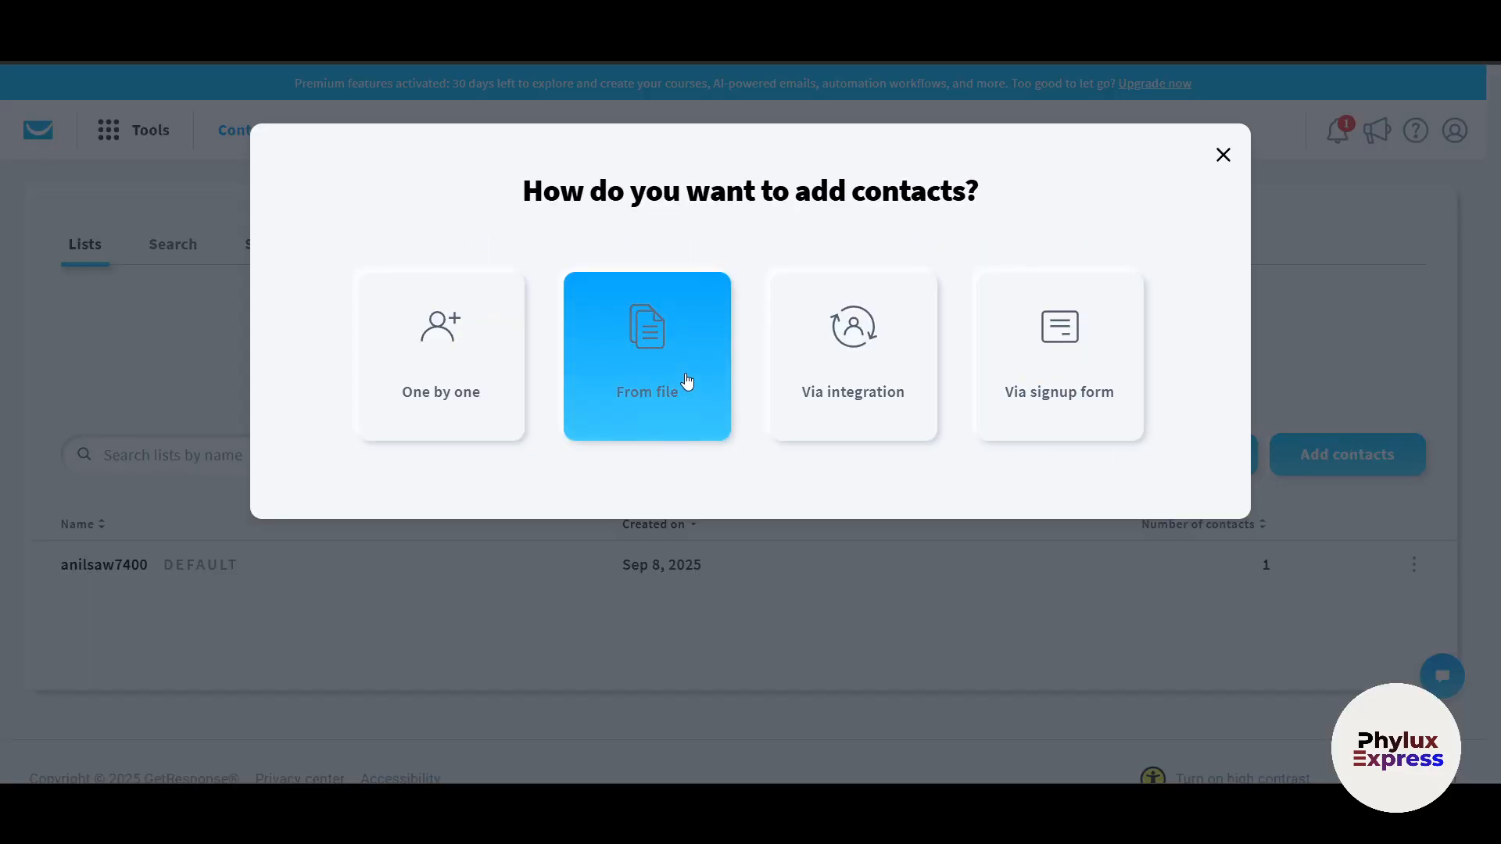
click(660, 407)
scroll(748, 508, down, 4)
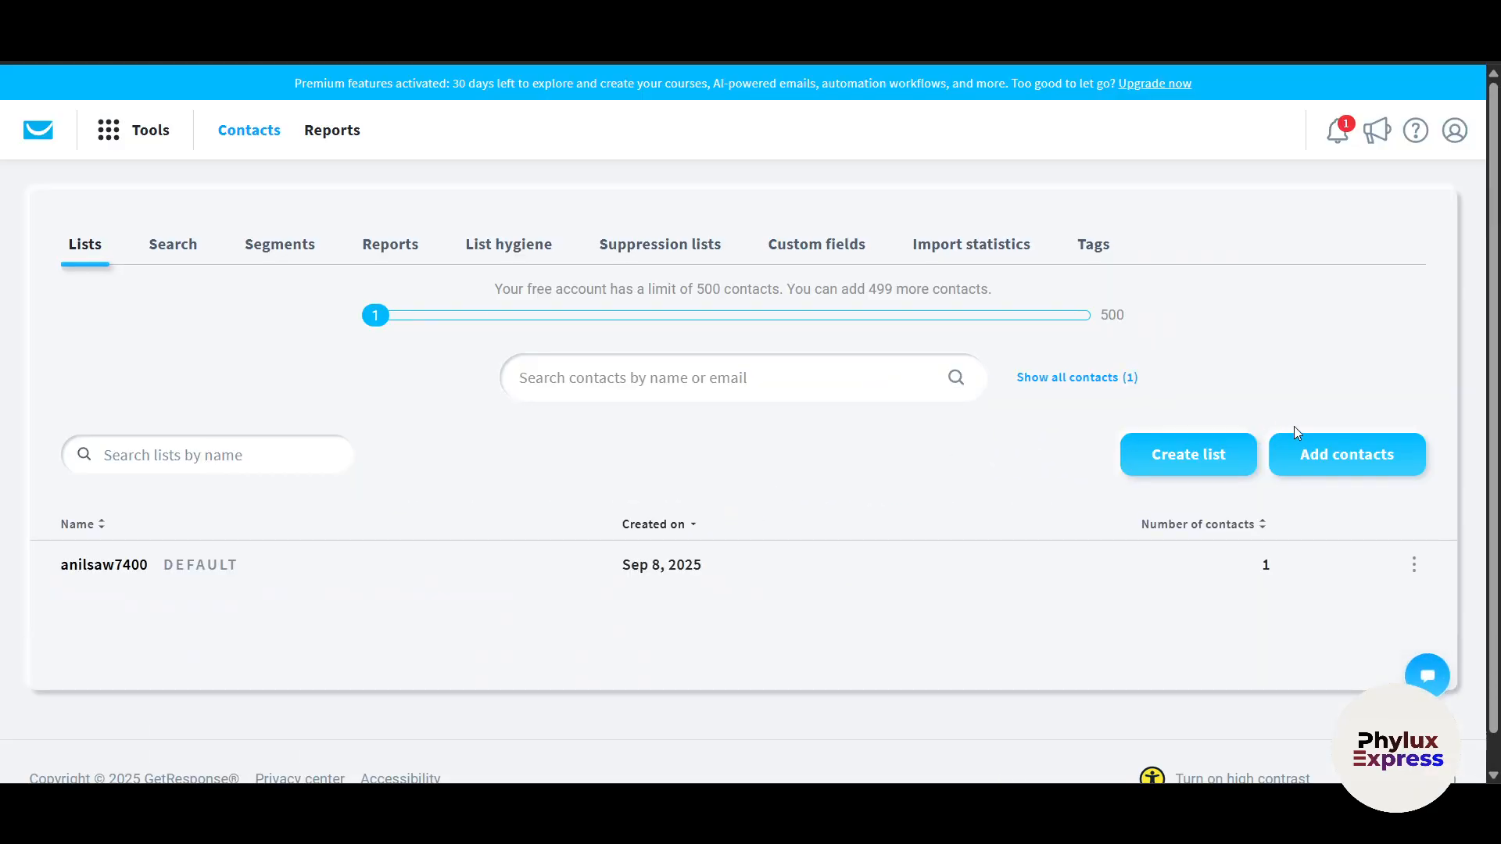
Step: Choose to add contacts via integration, look over the featured integrations such as Magento 2, PrestaShop, Shopify and WordPress, and return to the contact lists
click(1315, 455)
click(864, 378)
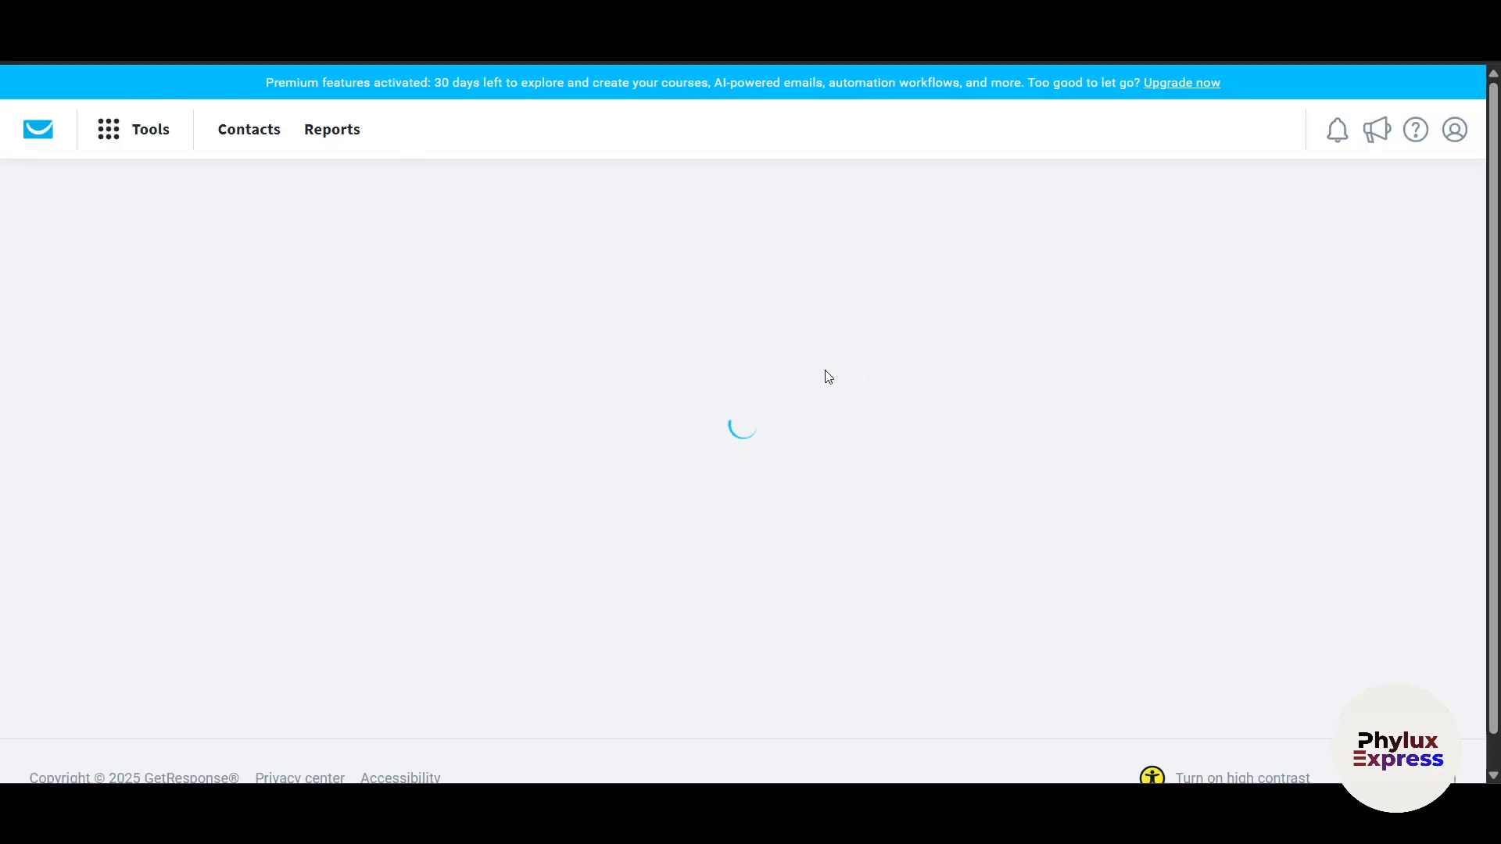
scroll(819, 474, down, 1)
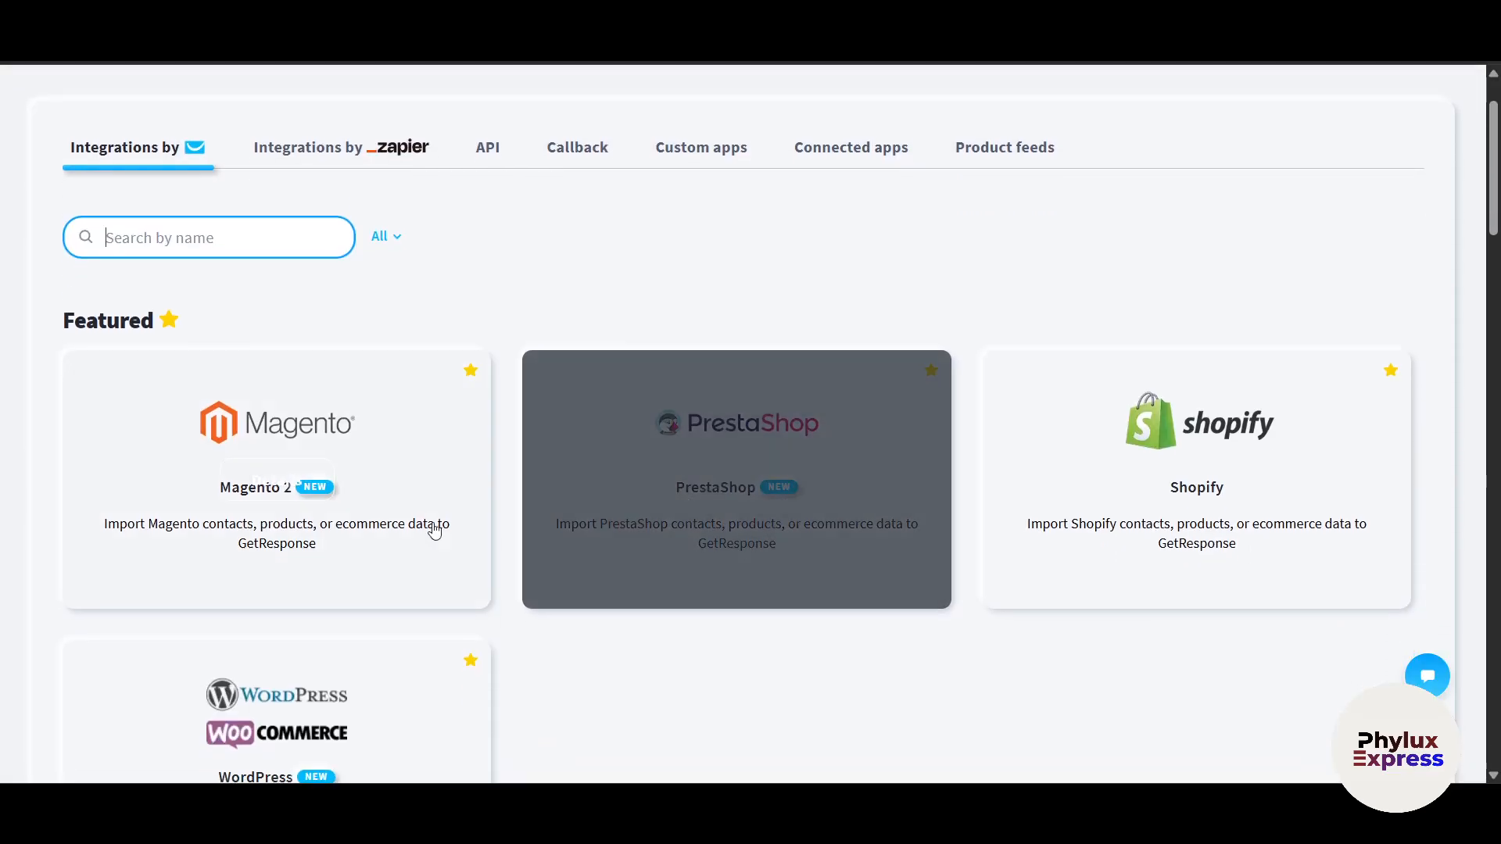
scroll(1145, 463, down, 2)
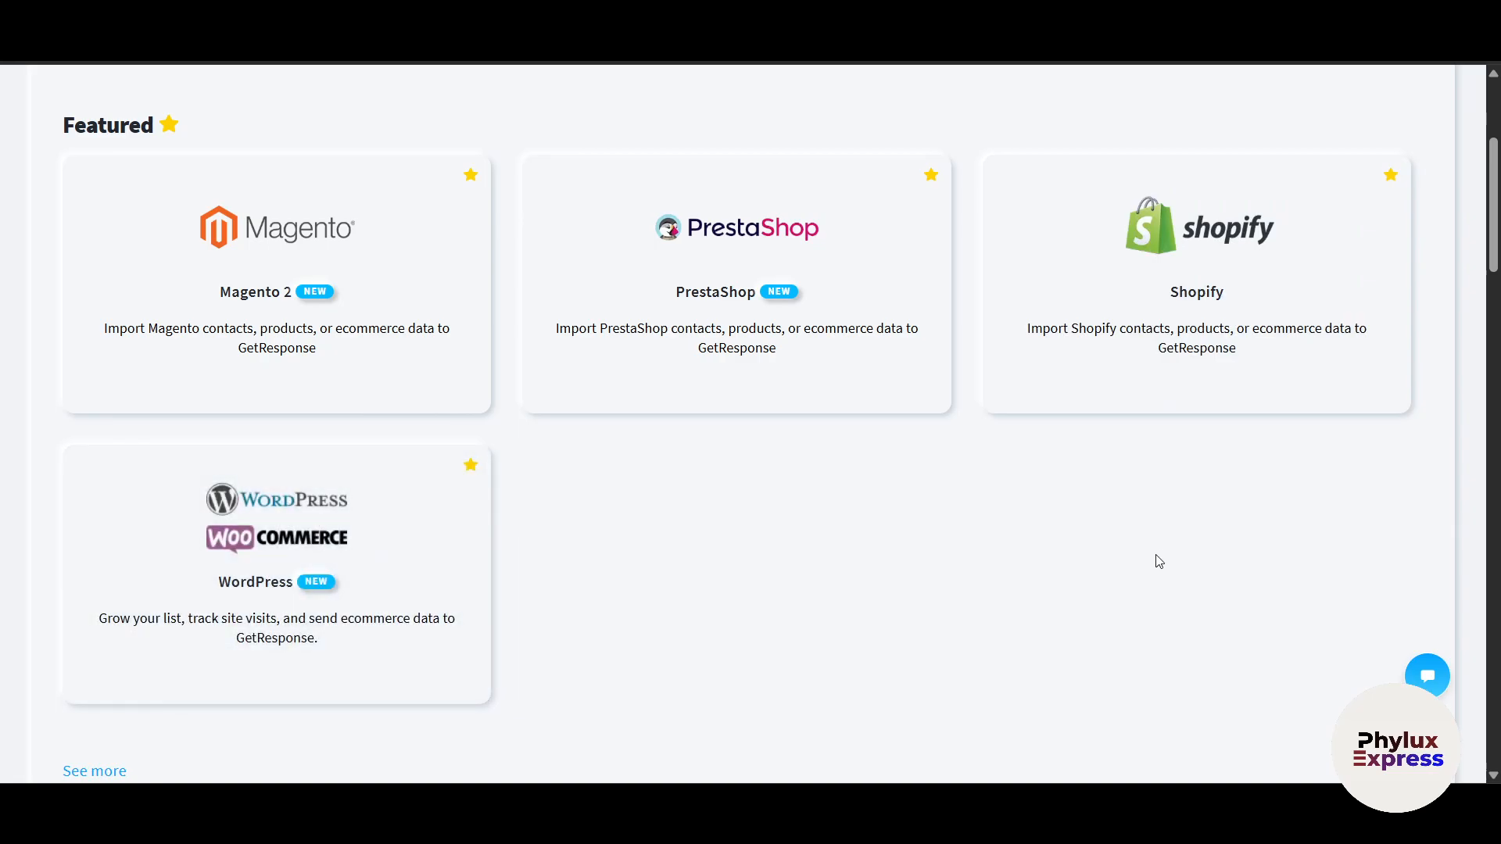
mouse_move(278, 457)
scroll(841, 535, up, 1)
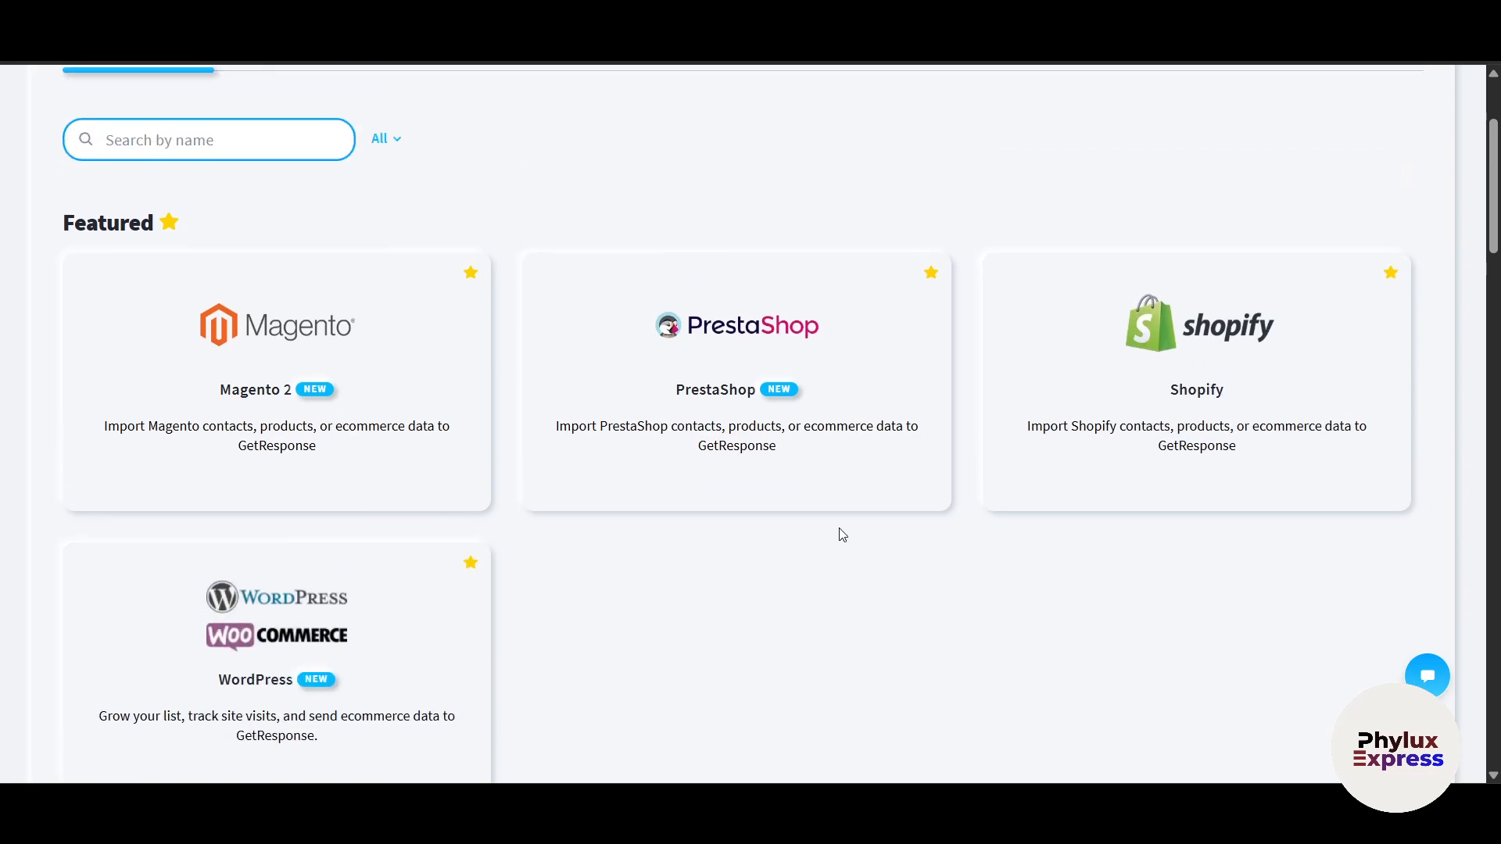
key(alt+Left)
Step: Choose to add contacts via a signup form and create a form displayed in a popup
click(1374, 463)
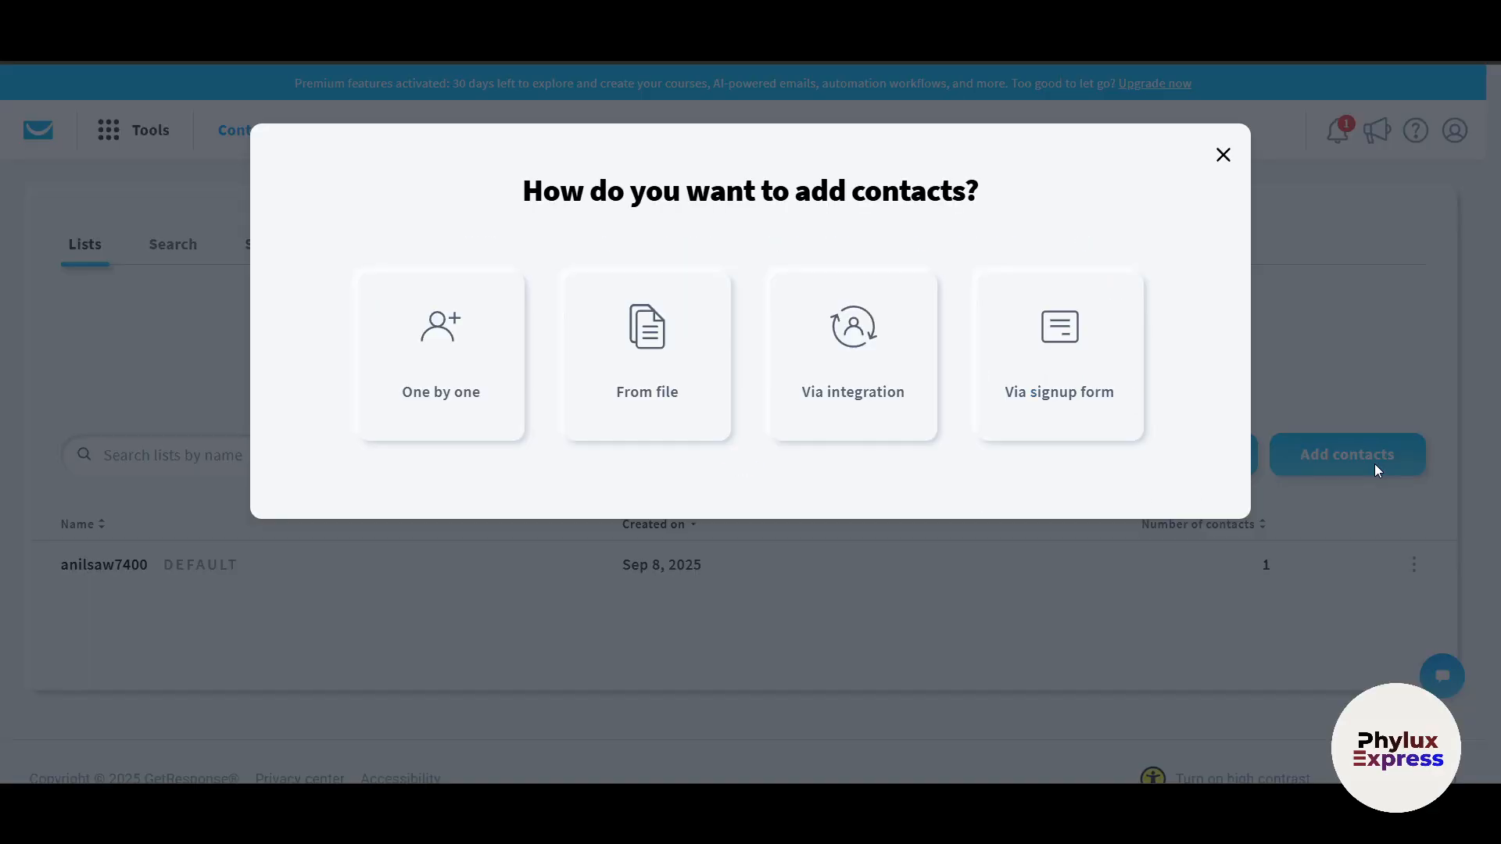
click(997, 397)
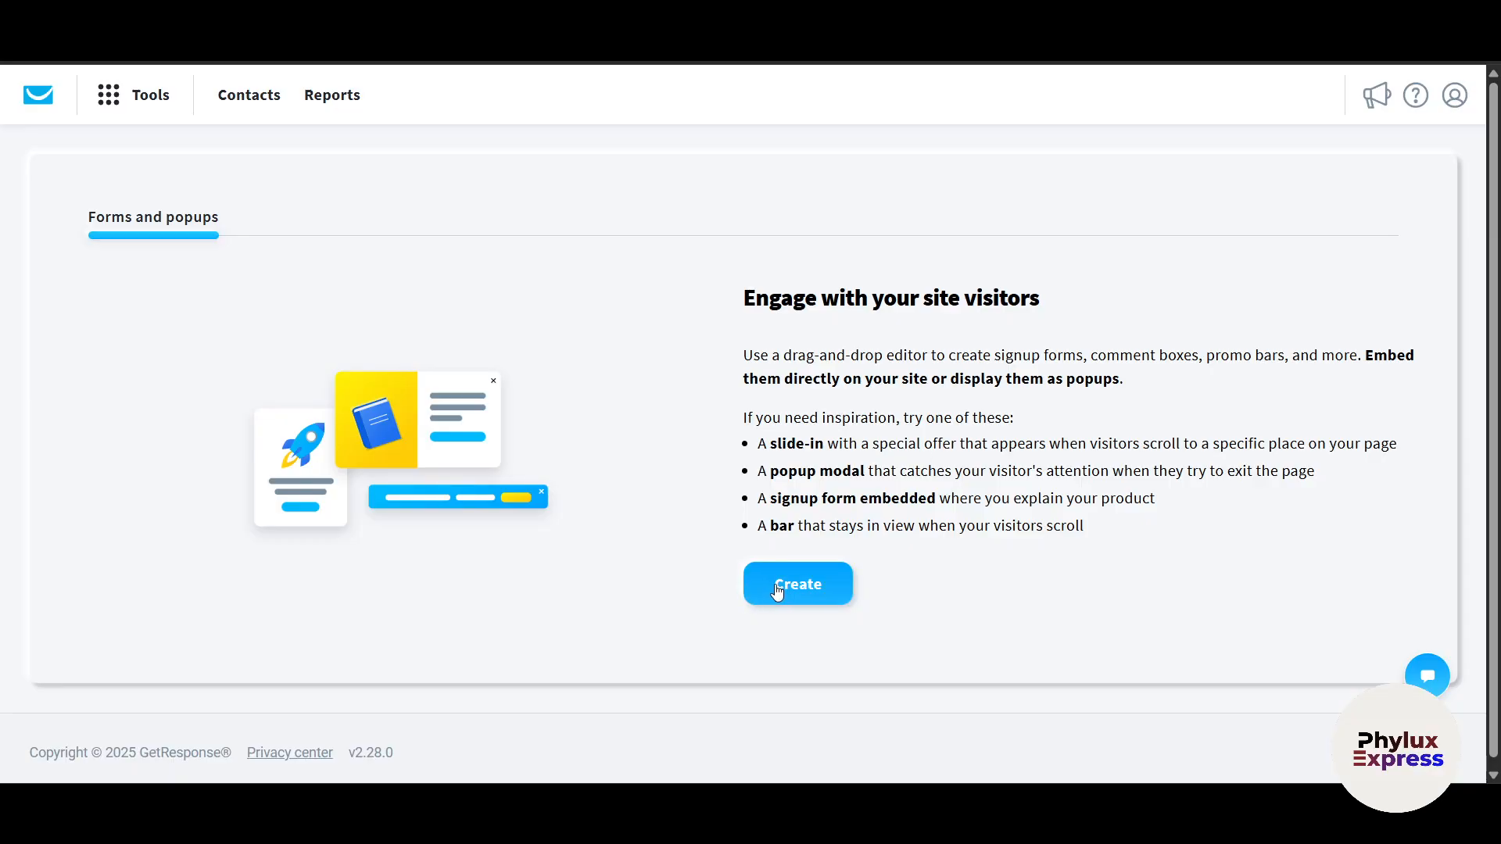
click(777, 592)
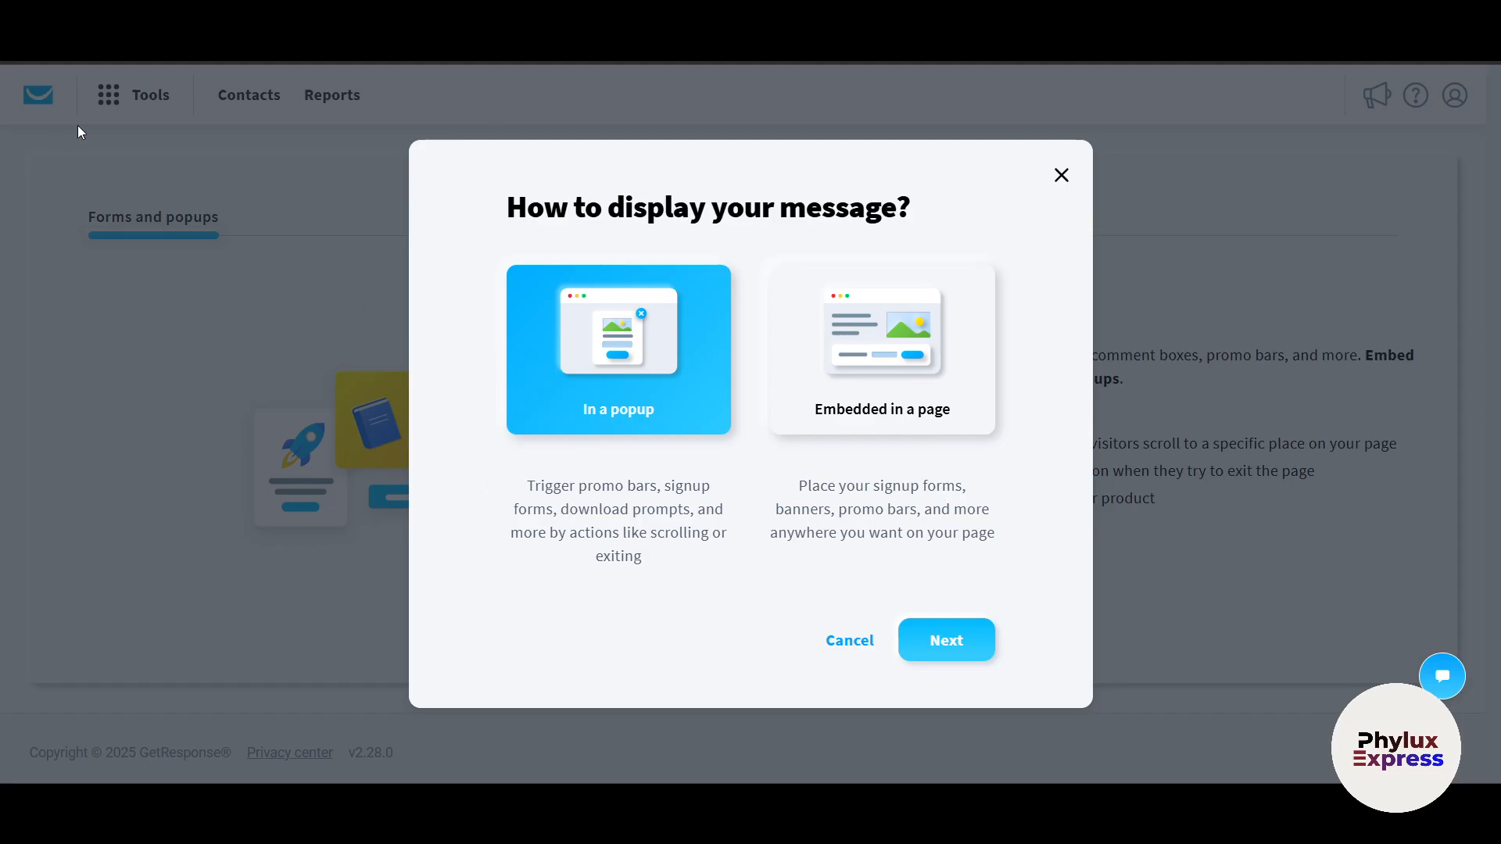
click(909, 635)
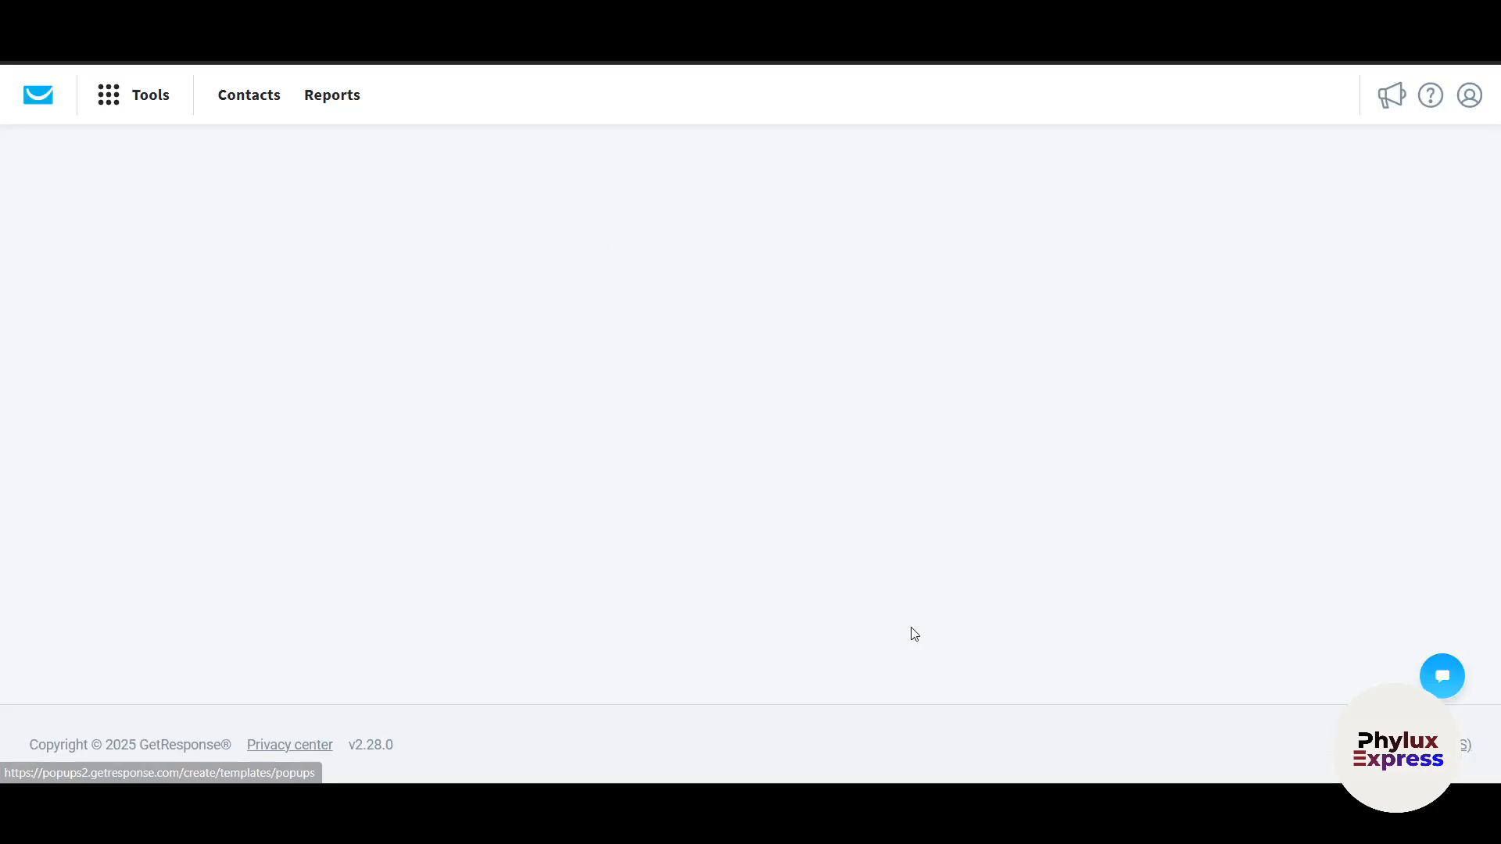
Step: Browse the predesigned popup templates, preview template #135 in full and use it for the popup
scroll(636, 562, down, 1)
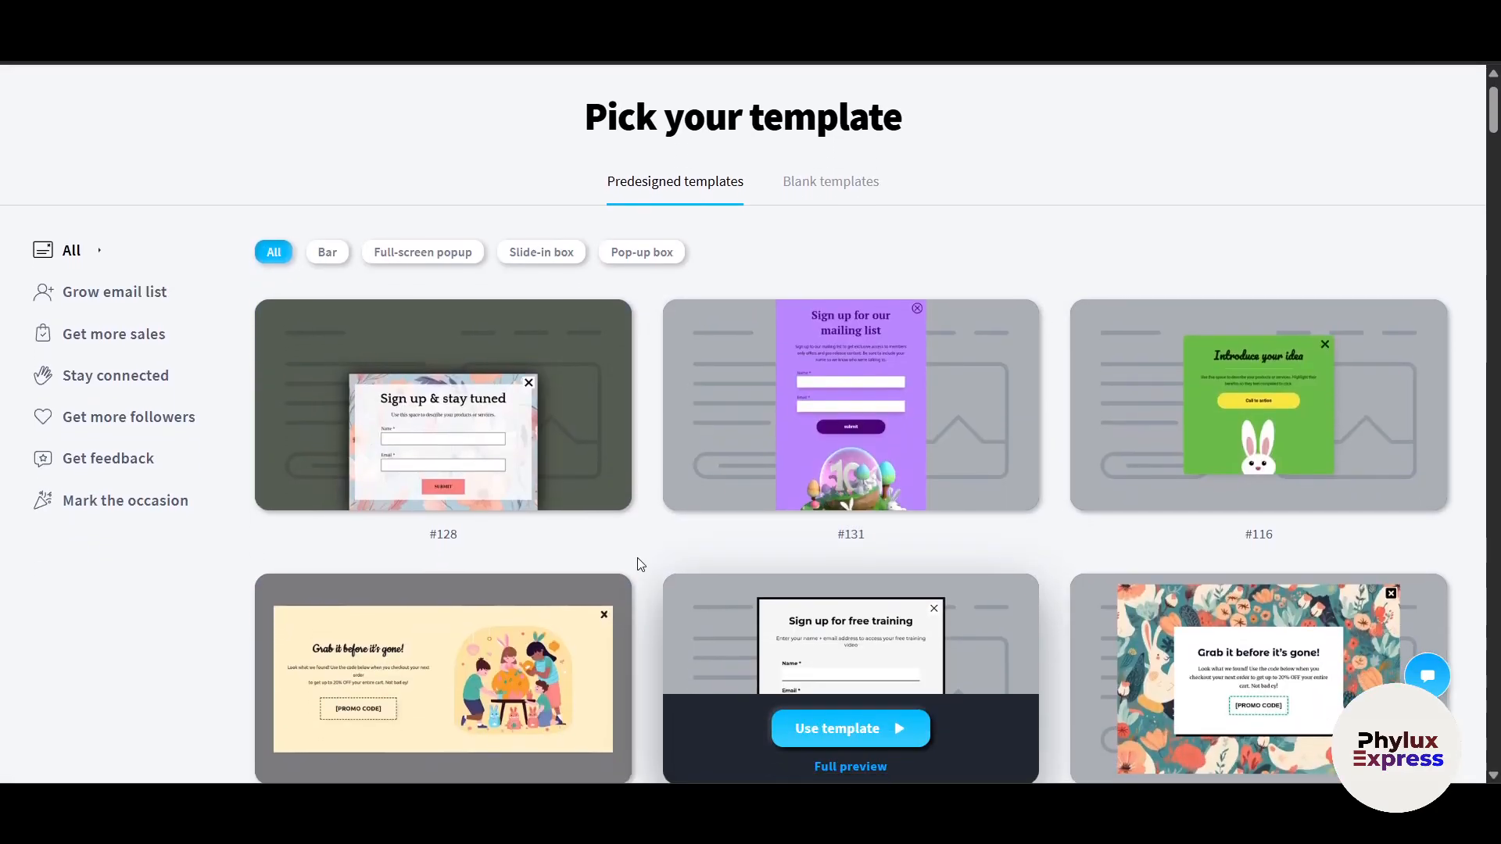
scroll(1410, 461, down, 2)
scroll(1465, 626, down, 1)
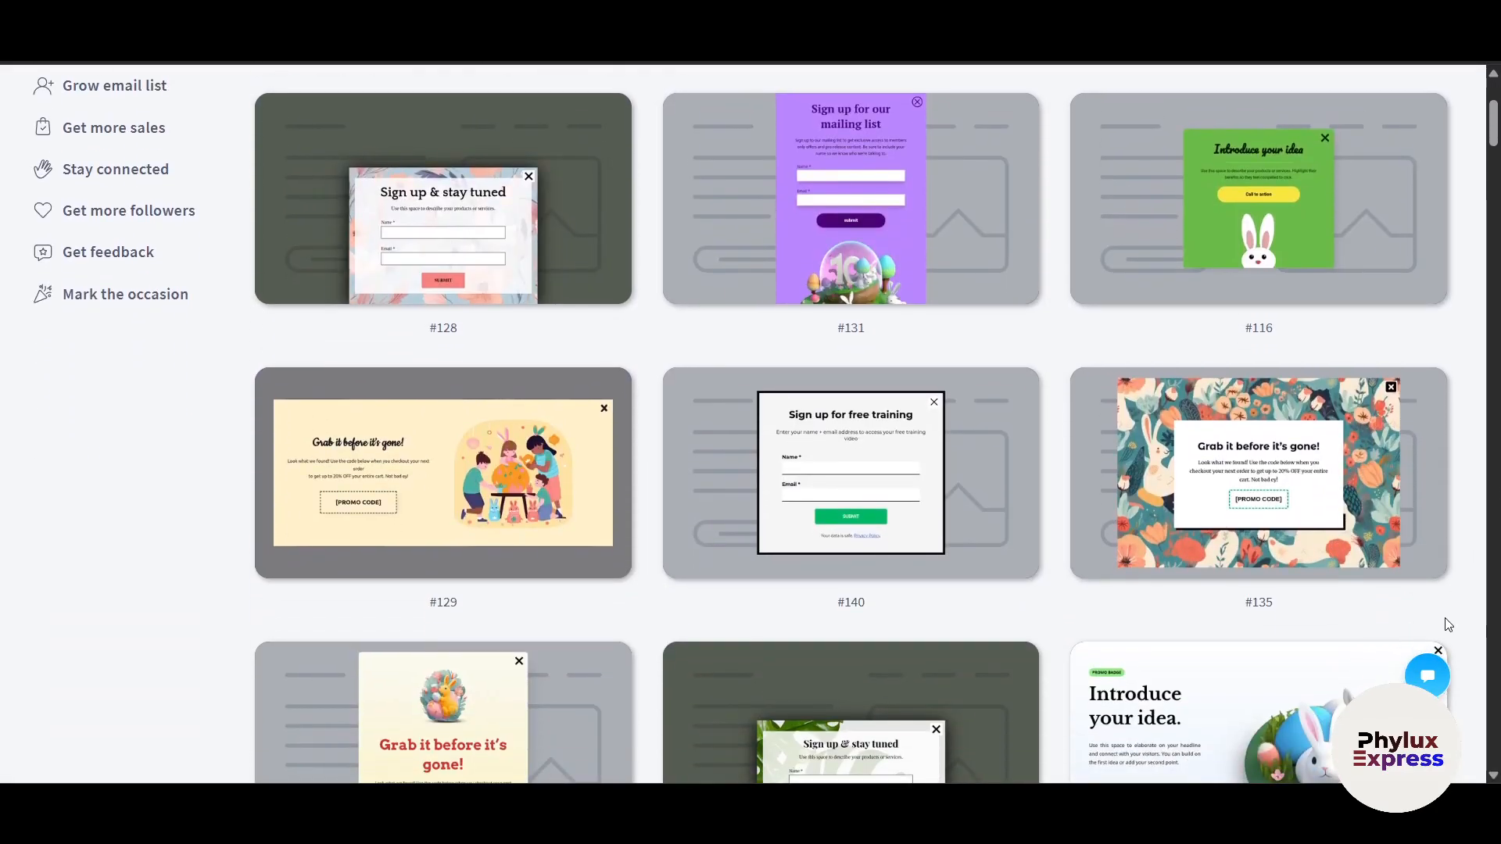
scroll(1258, 468, down, 1)
mouse_move(1258, 467)
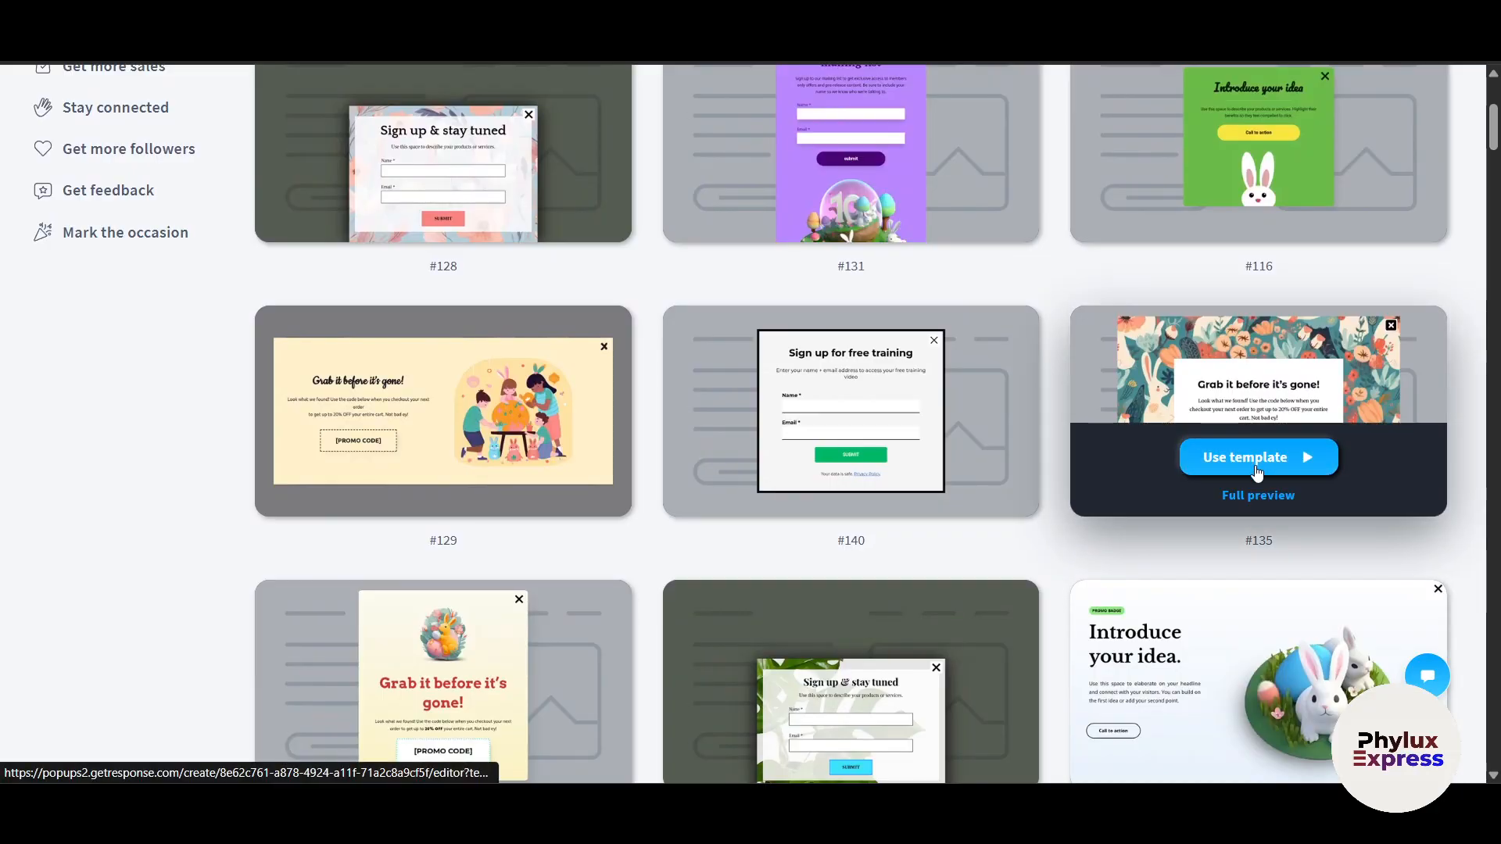
click(1250, 498)
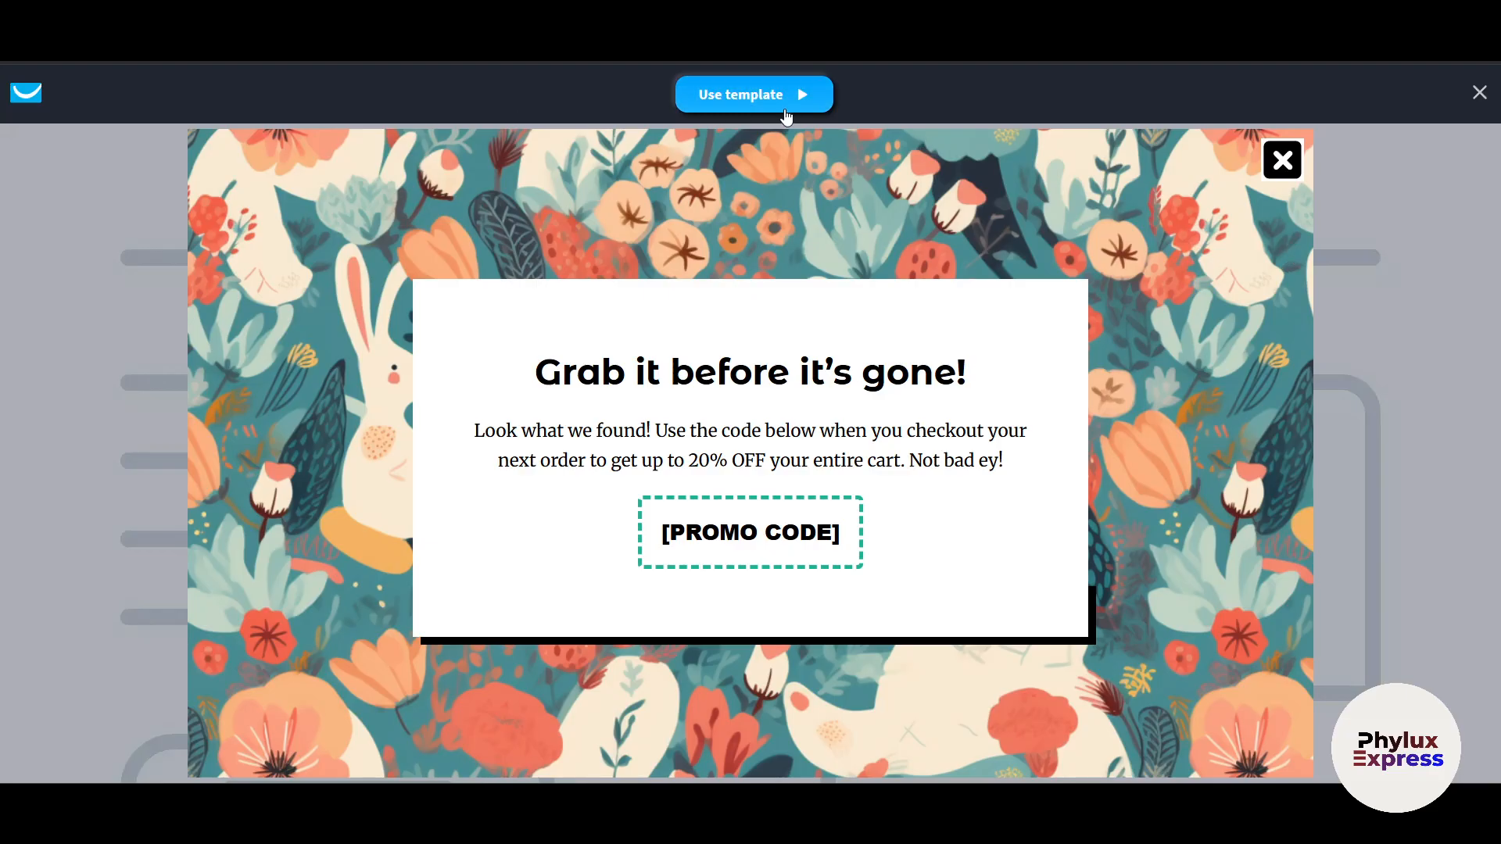
click(766, 105)
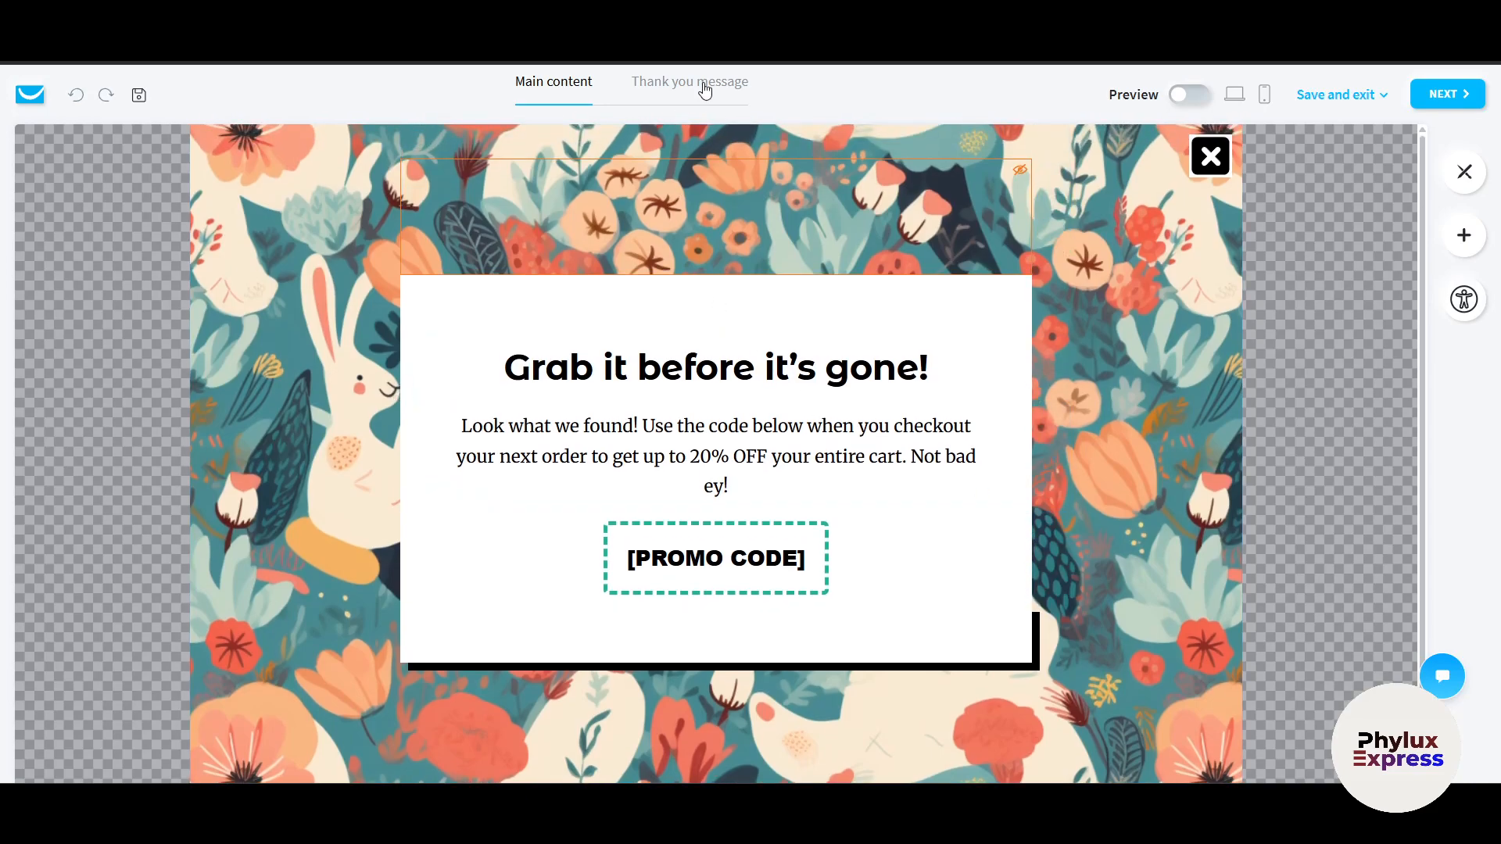
Step: Delete "Not bad ey!" from the popup's paragraph and widen the white content block so the heading fits on one line
click(629, 459)
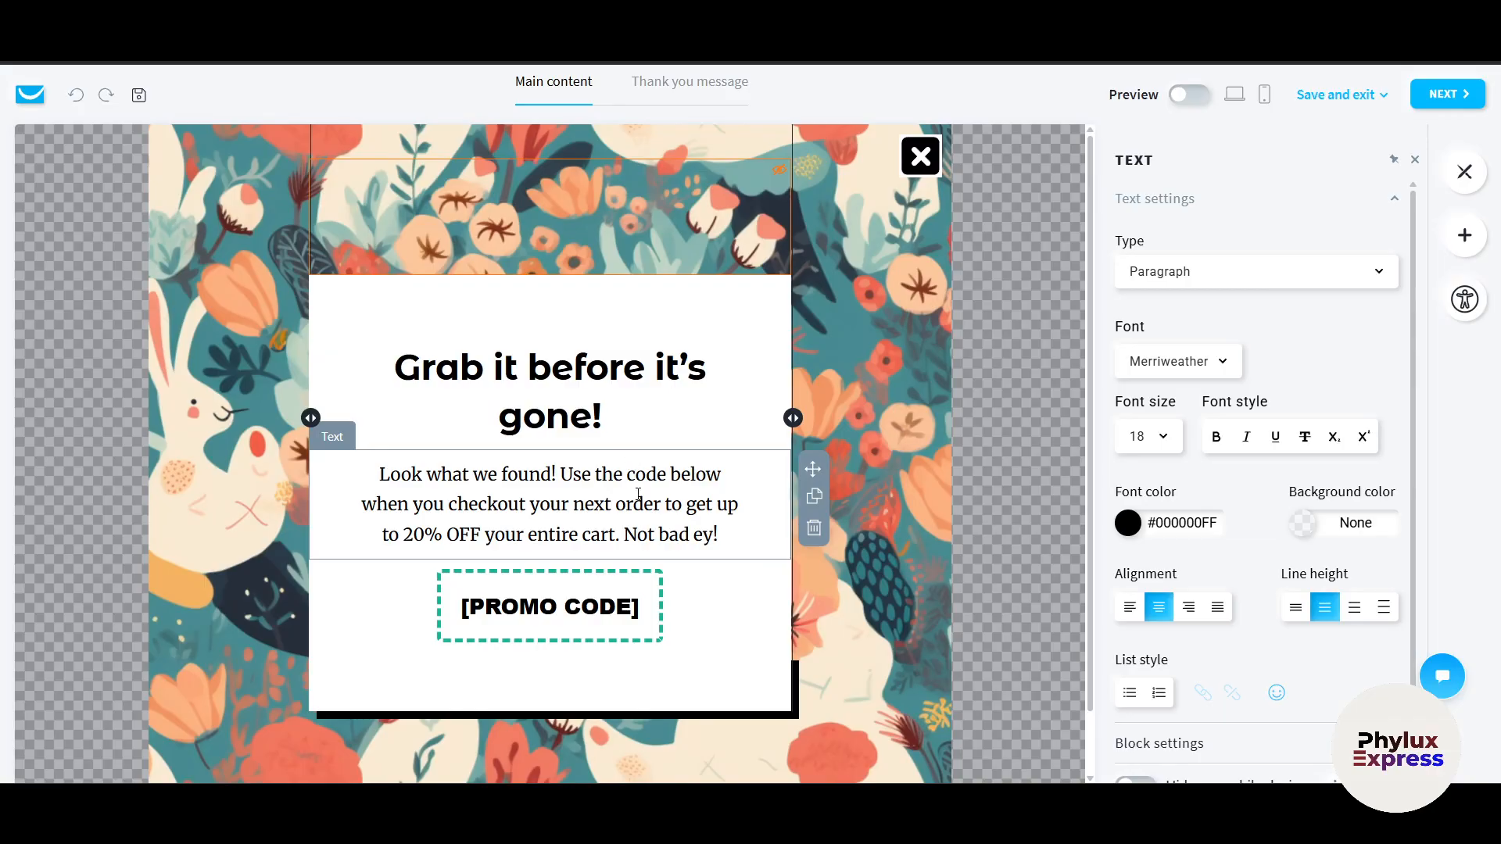
drag(719, 534, 628, 538)
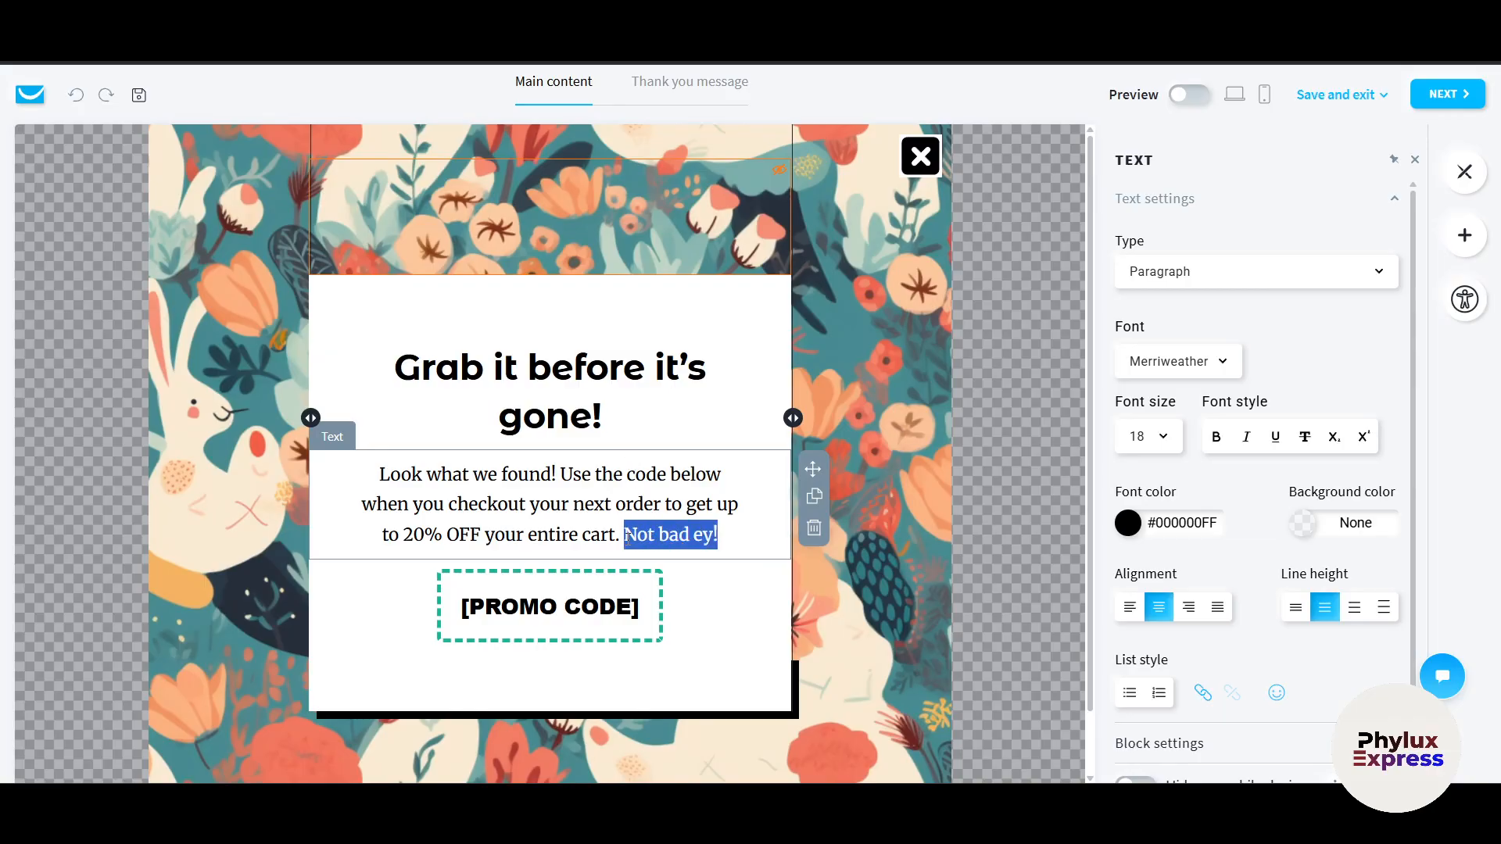
key(BackSpace)
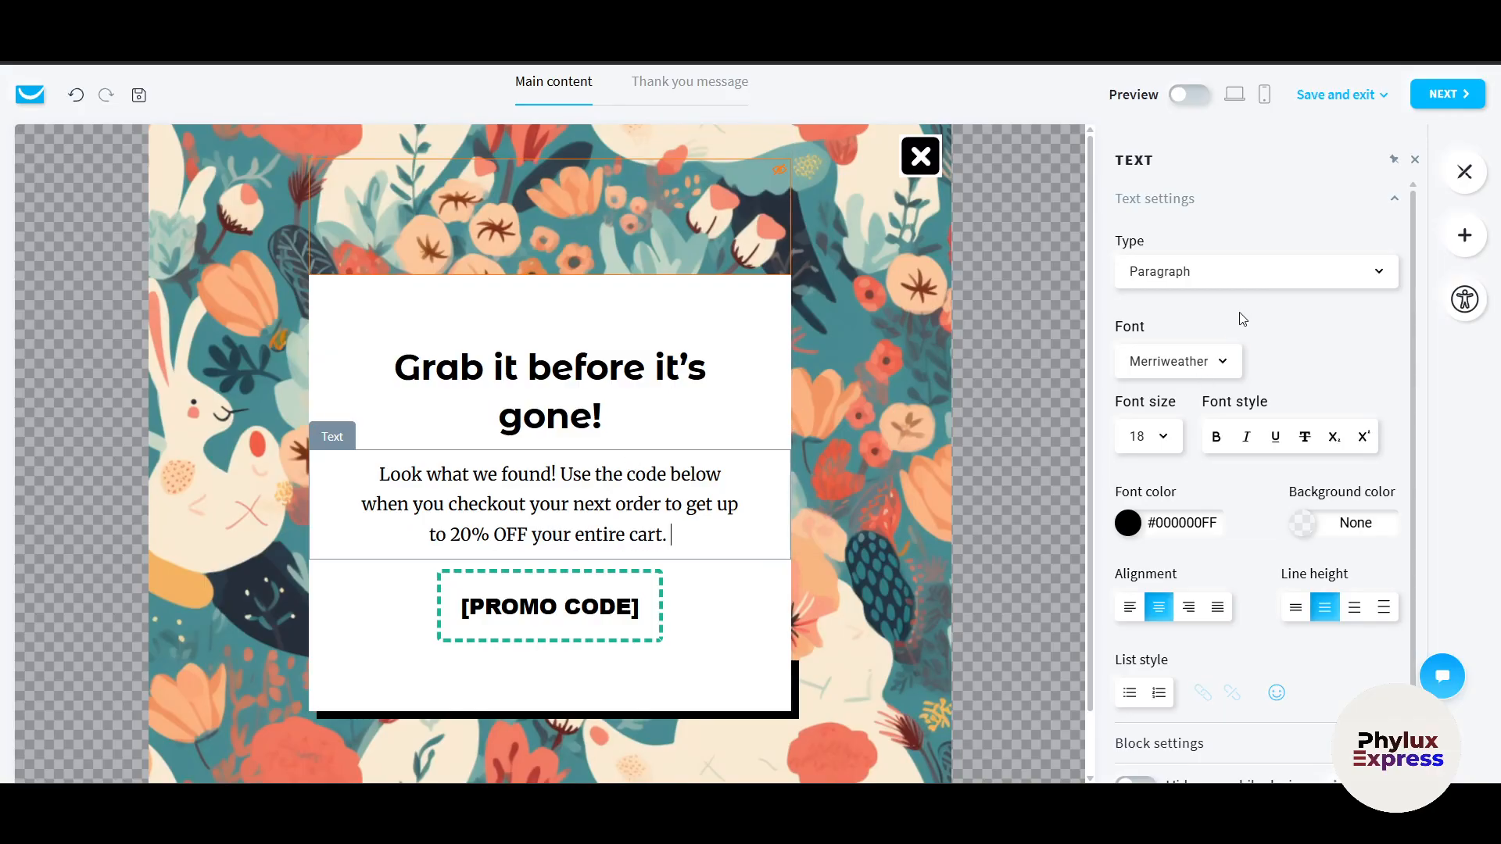
scroll(743, 547, down, 1)
drag(791, 350, 831, 349)
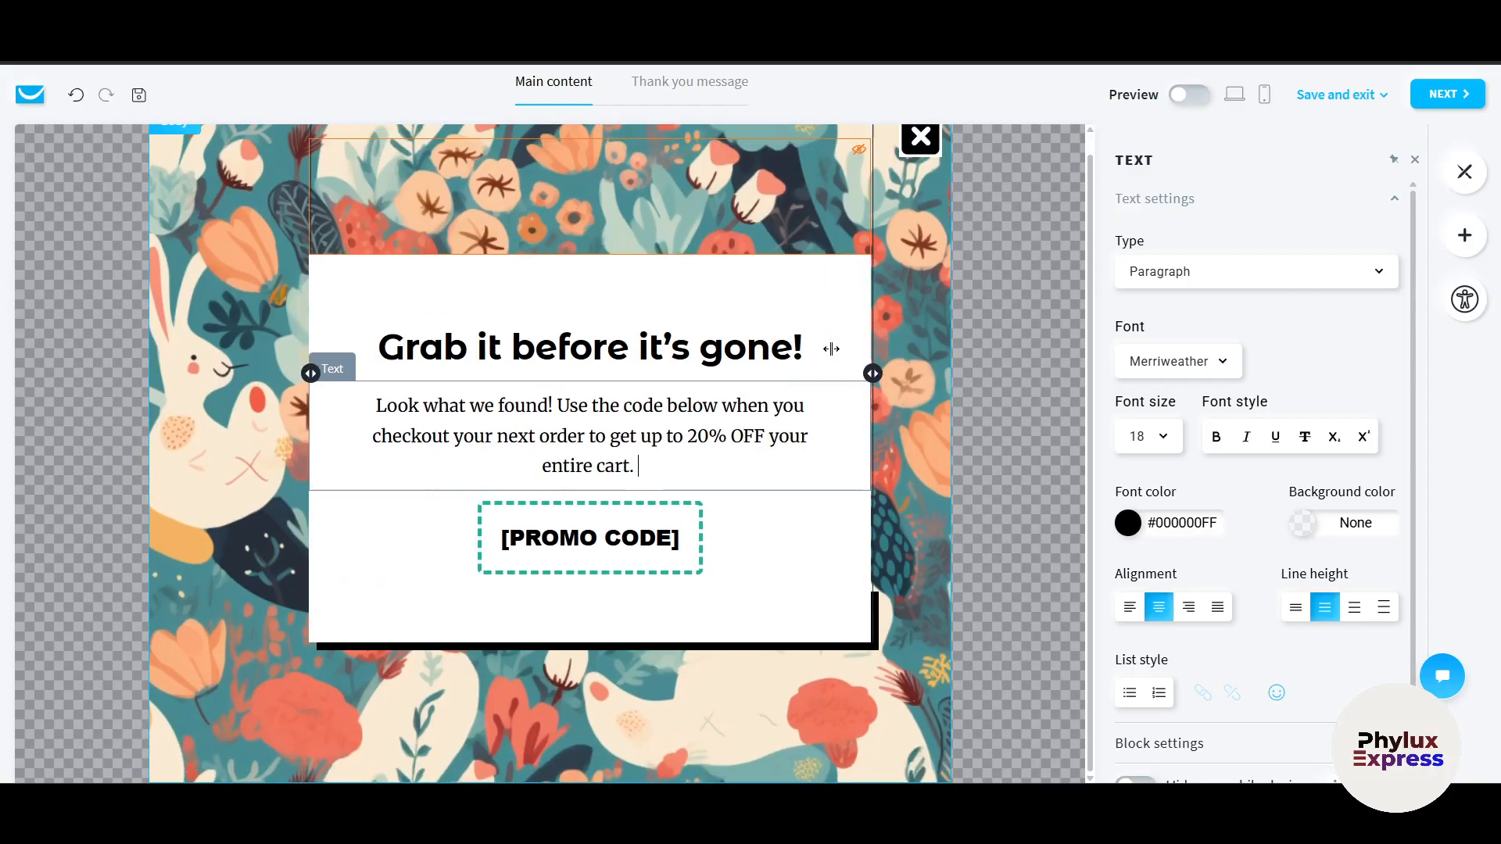
Step: Examine the popup's thank-you message in the desktop and mobile previews
click(690, 87)
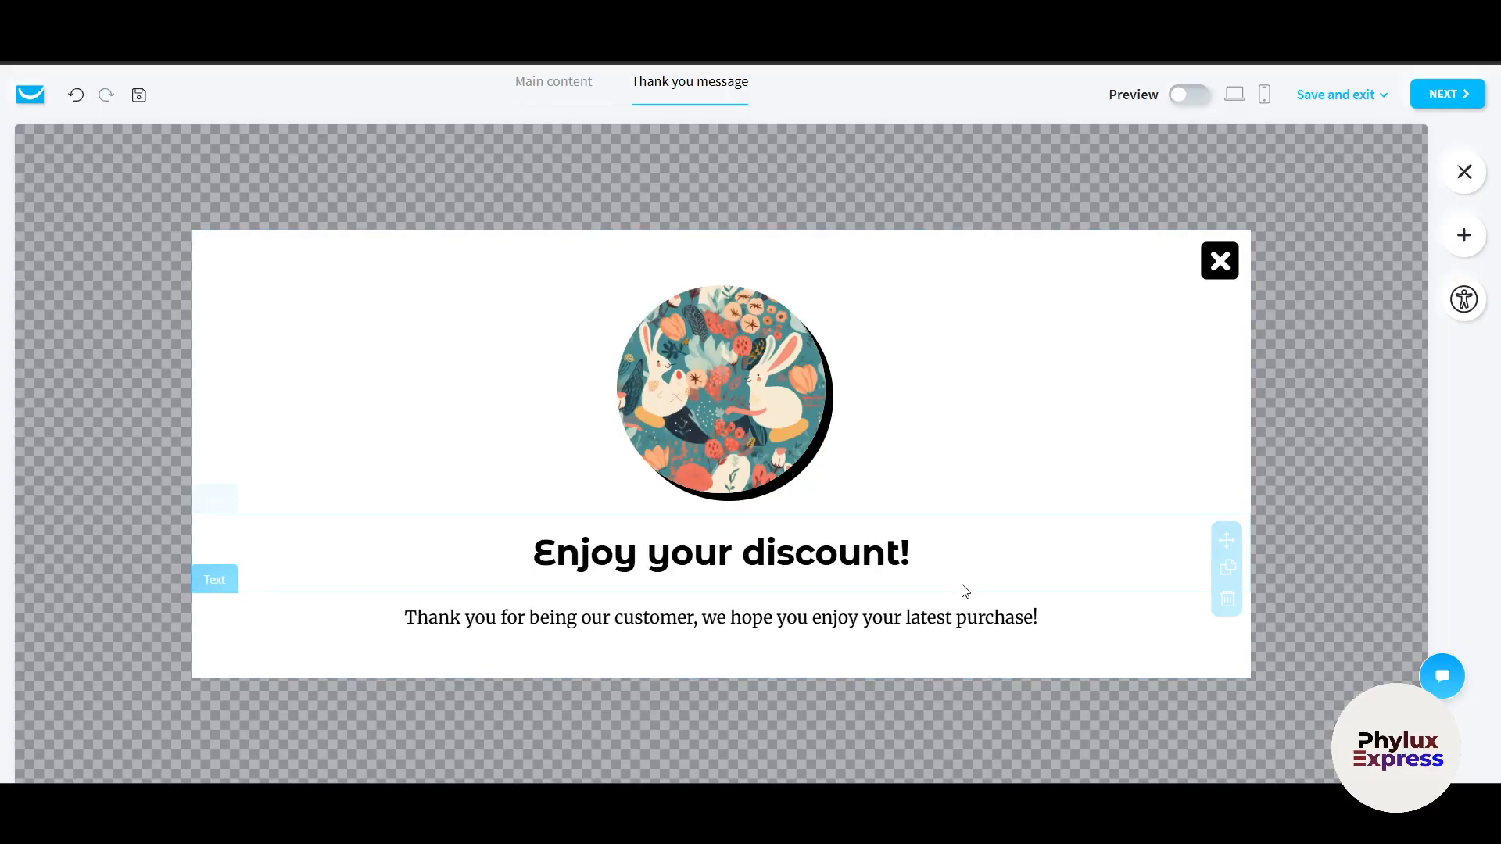
click(1235, 97)
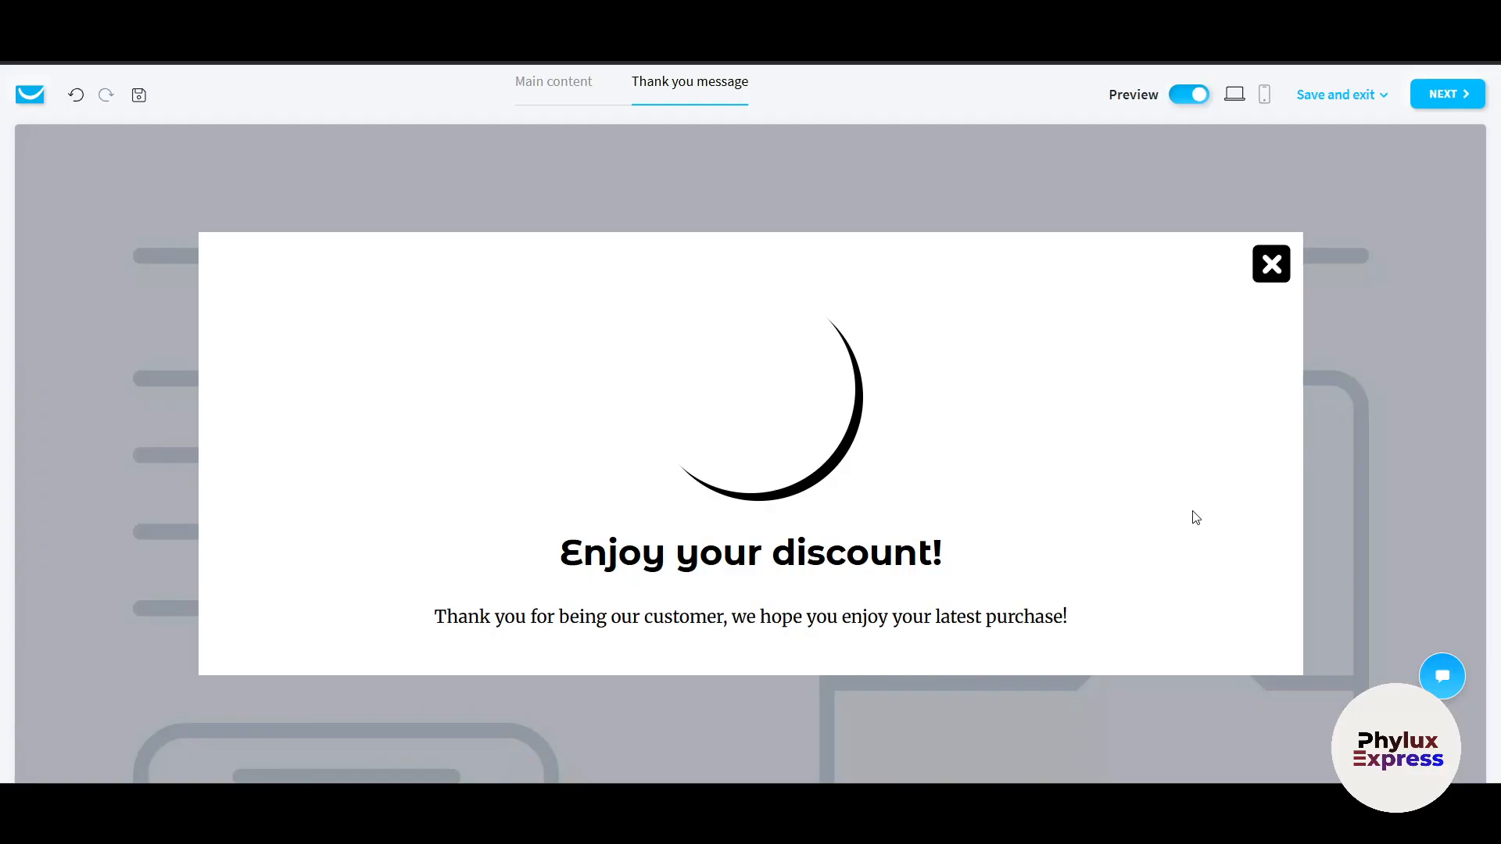
click(1264, 95)
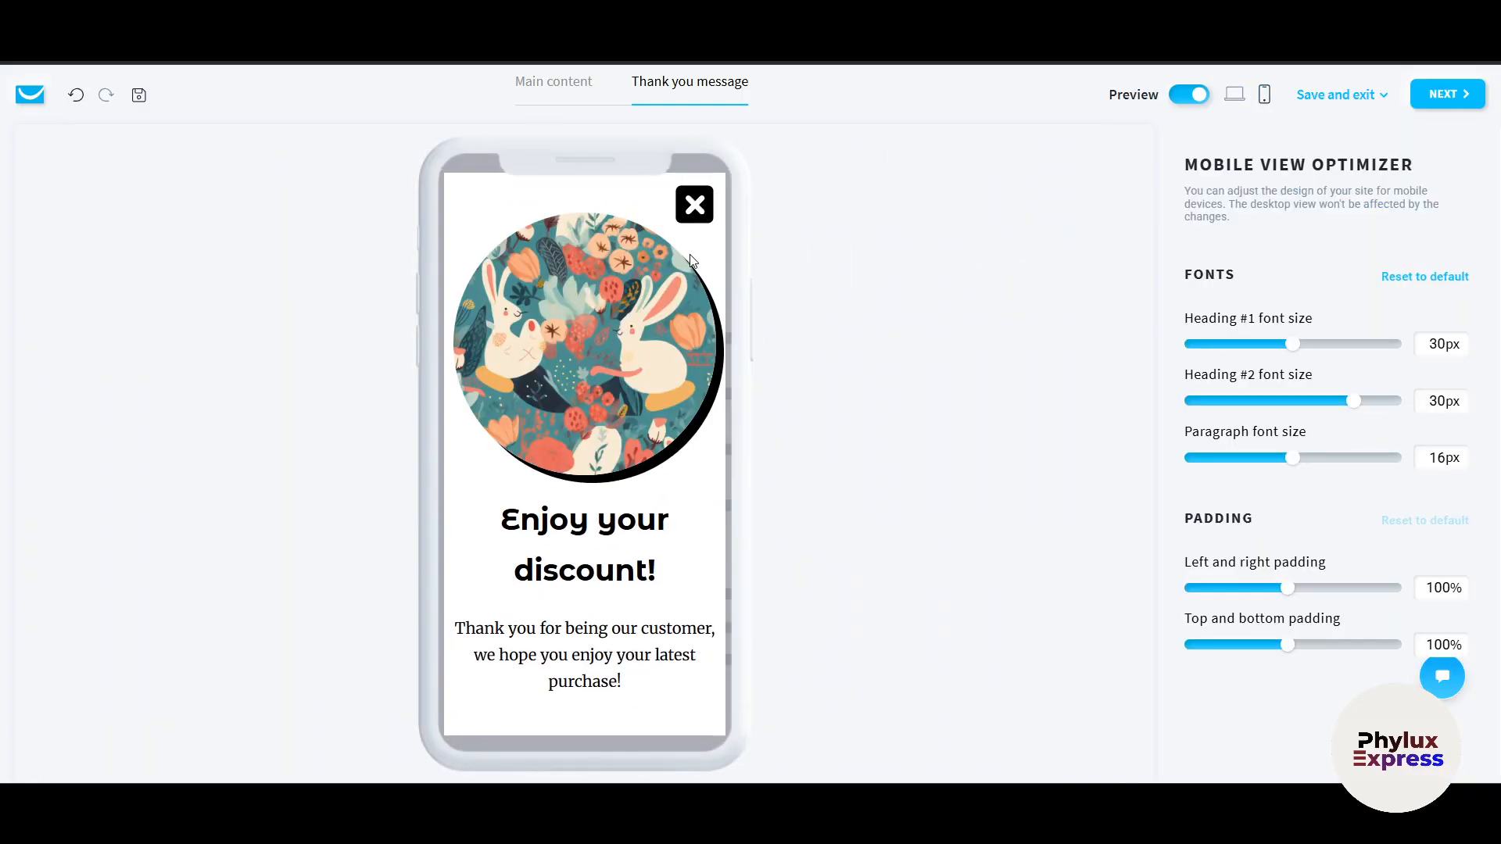
Step: Continue to the display rules and save the popup's audience as all visitors, all devices and all countries
click(1421, 101)
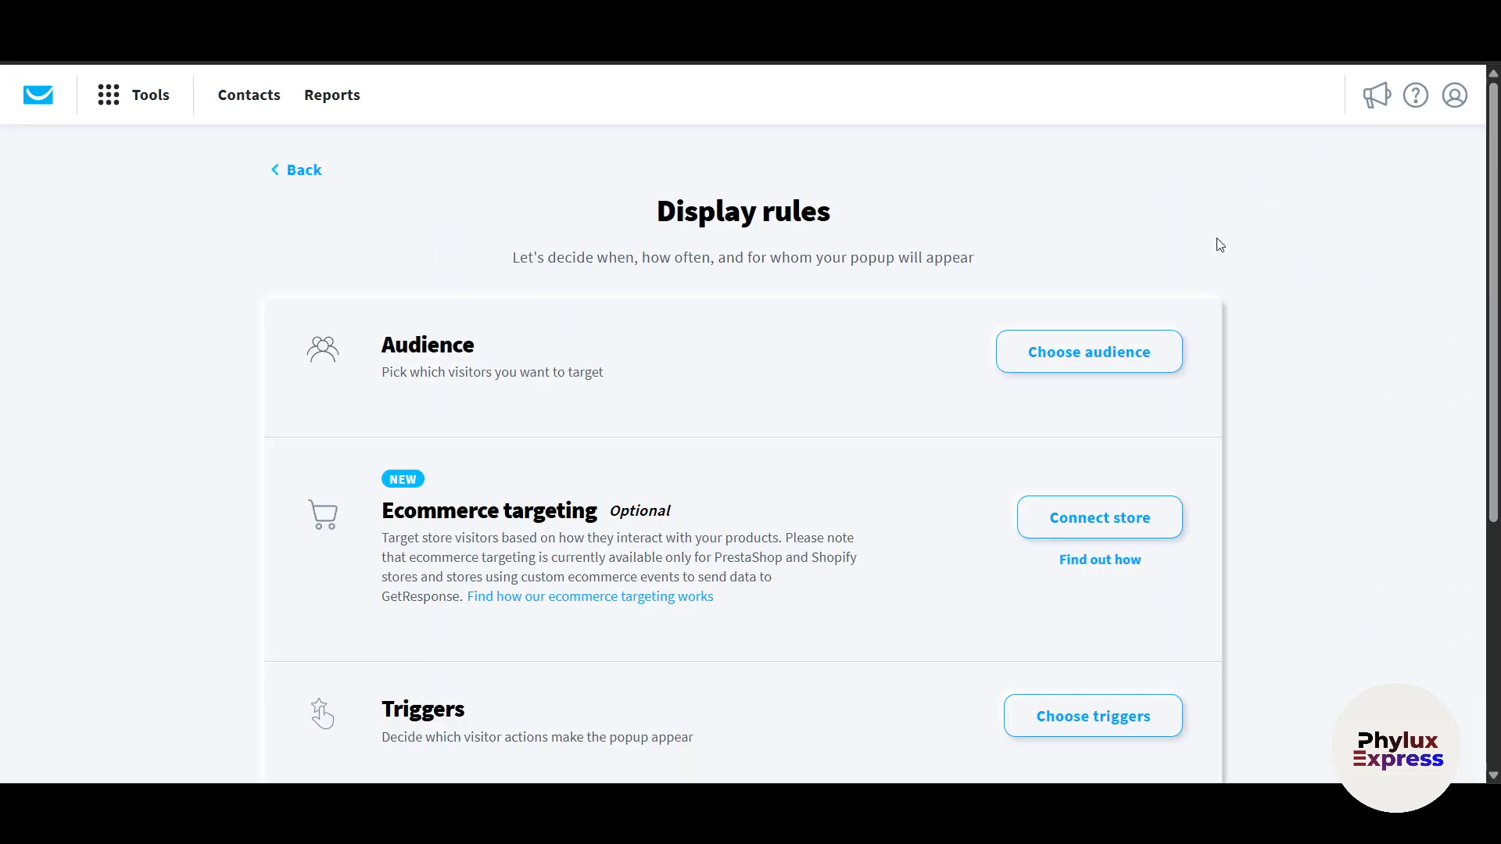
scroll(1256, 423, down, 3)
scroll(1256, 422, up, 3)
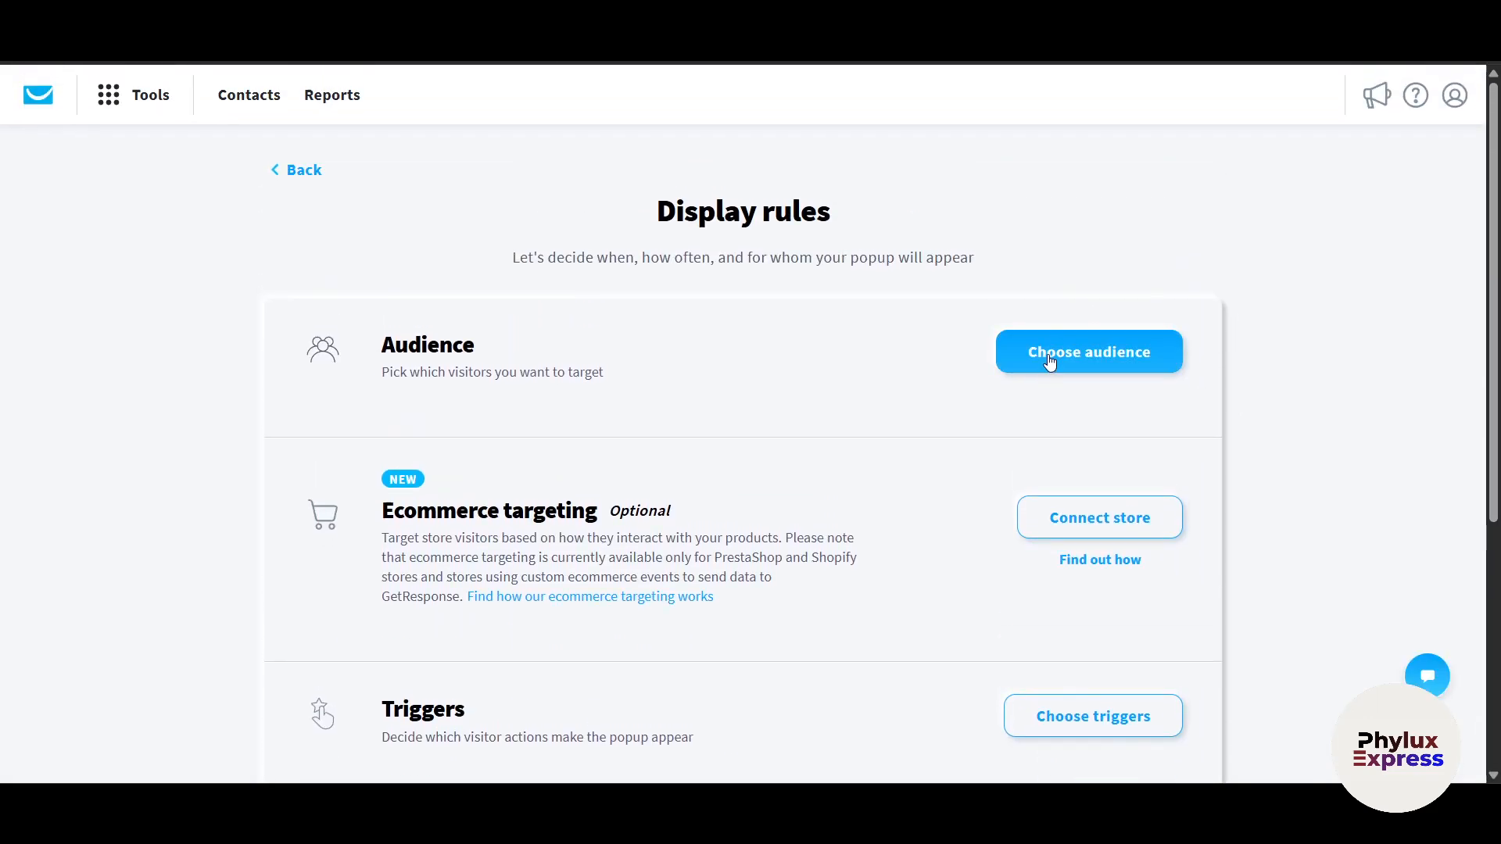
click(1049, 361)
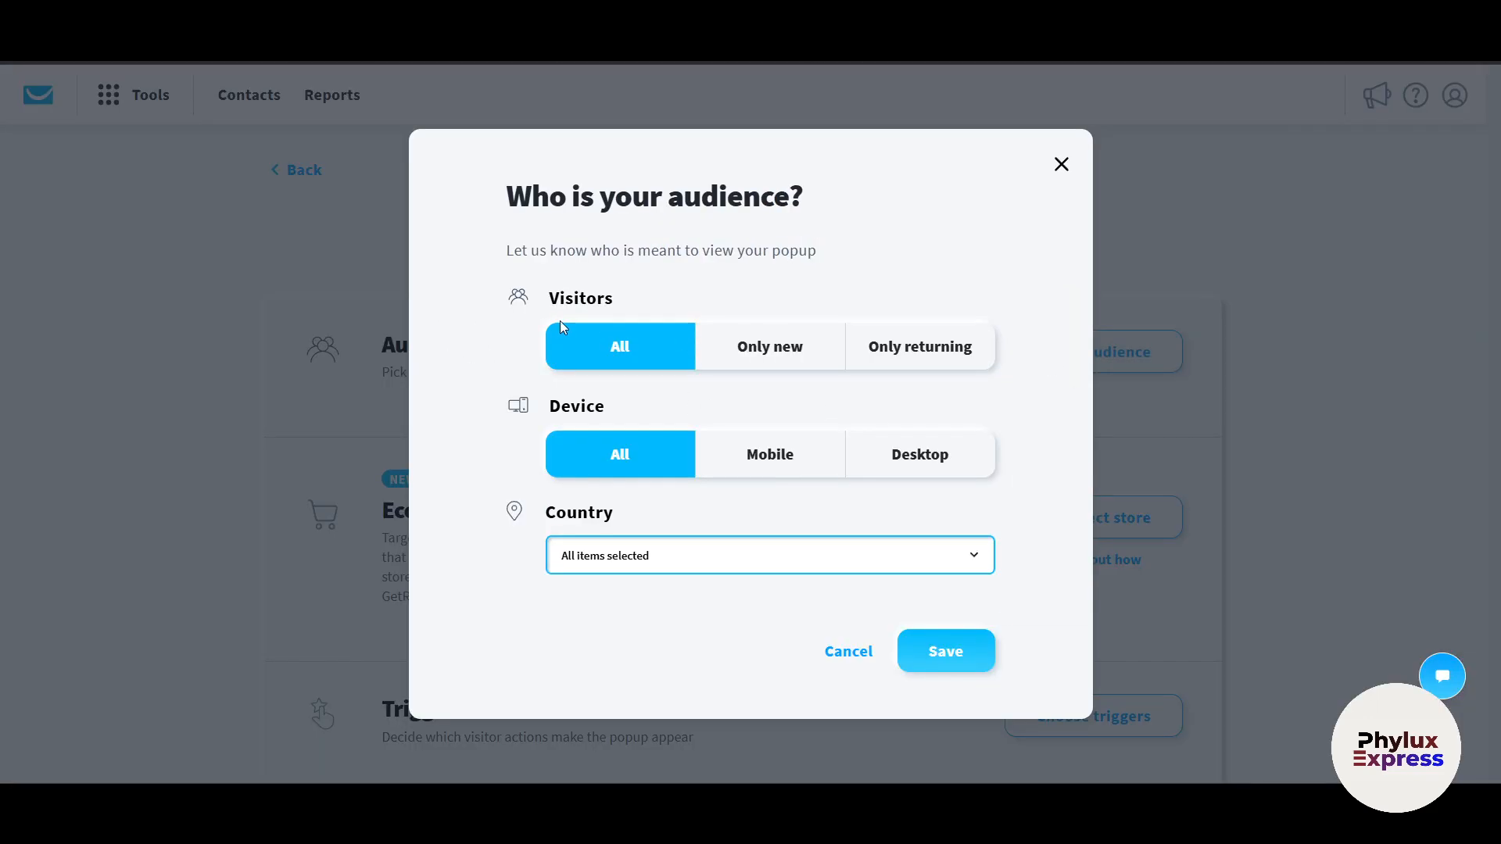
click(740, 563)
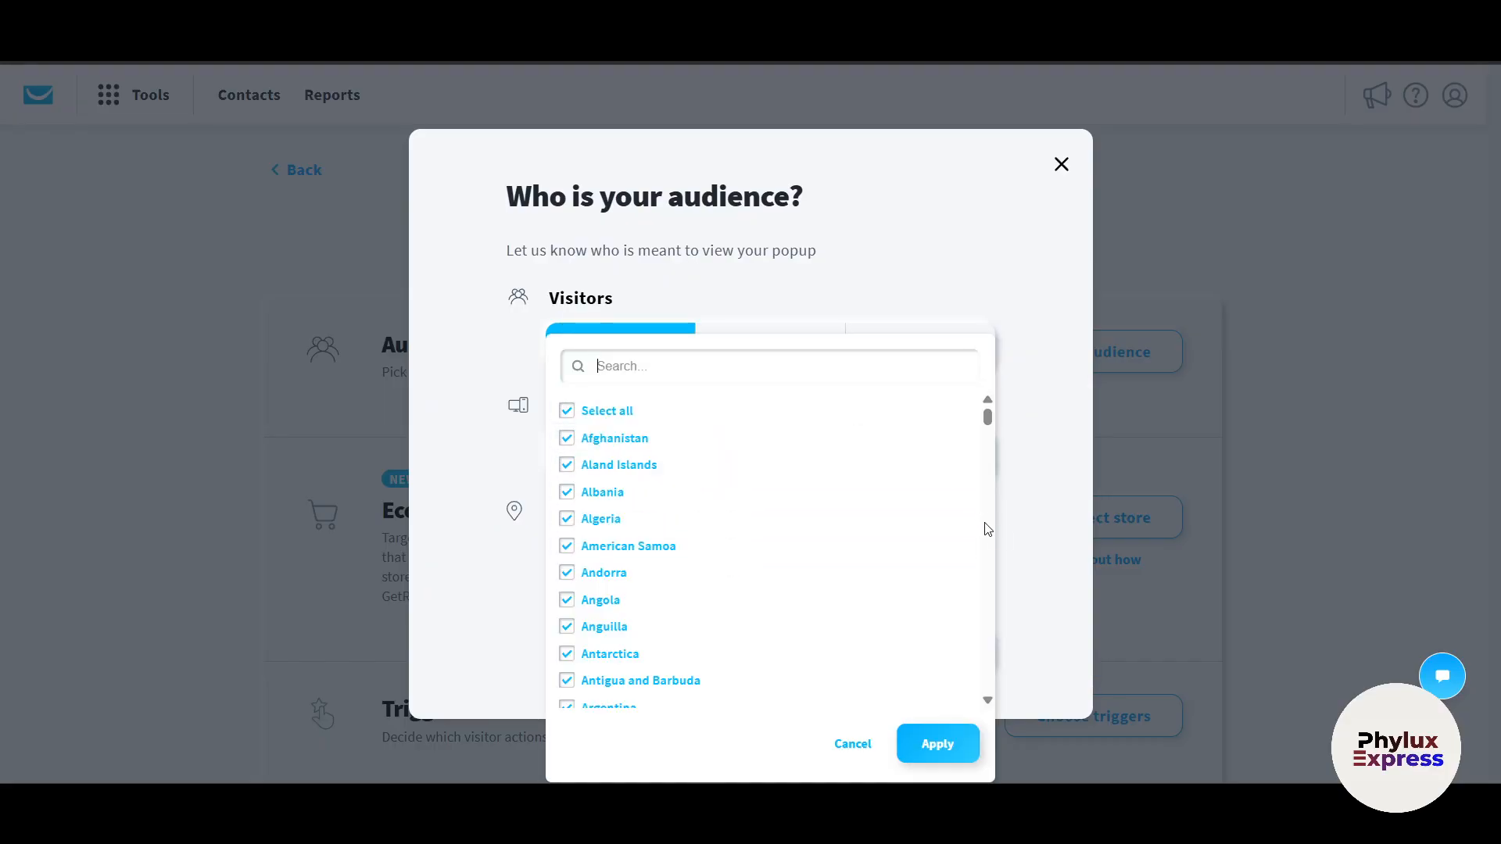
click(1027, 539)
click(928, 653)
Step: Set the popup to trigger after visitors scroll at least 25% of the page and after 10 seconds of inactivity, and save the triggers
scroll(1183, 529, down, 3)
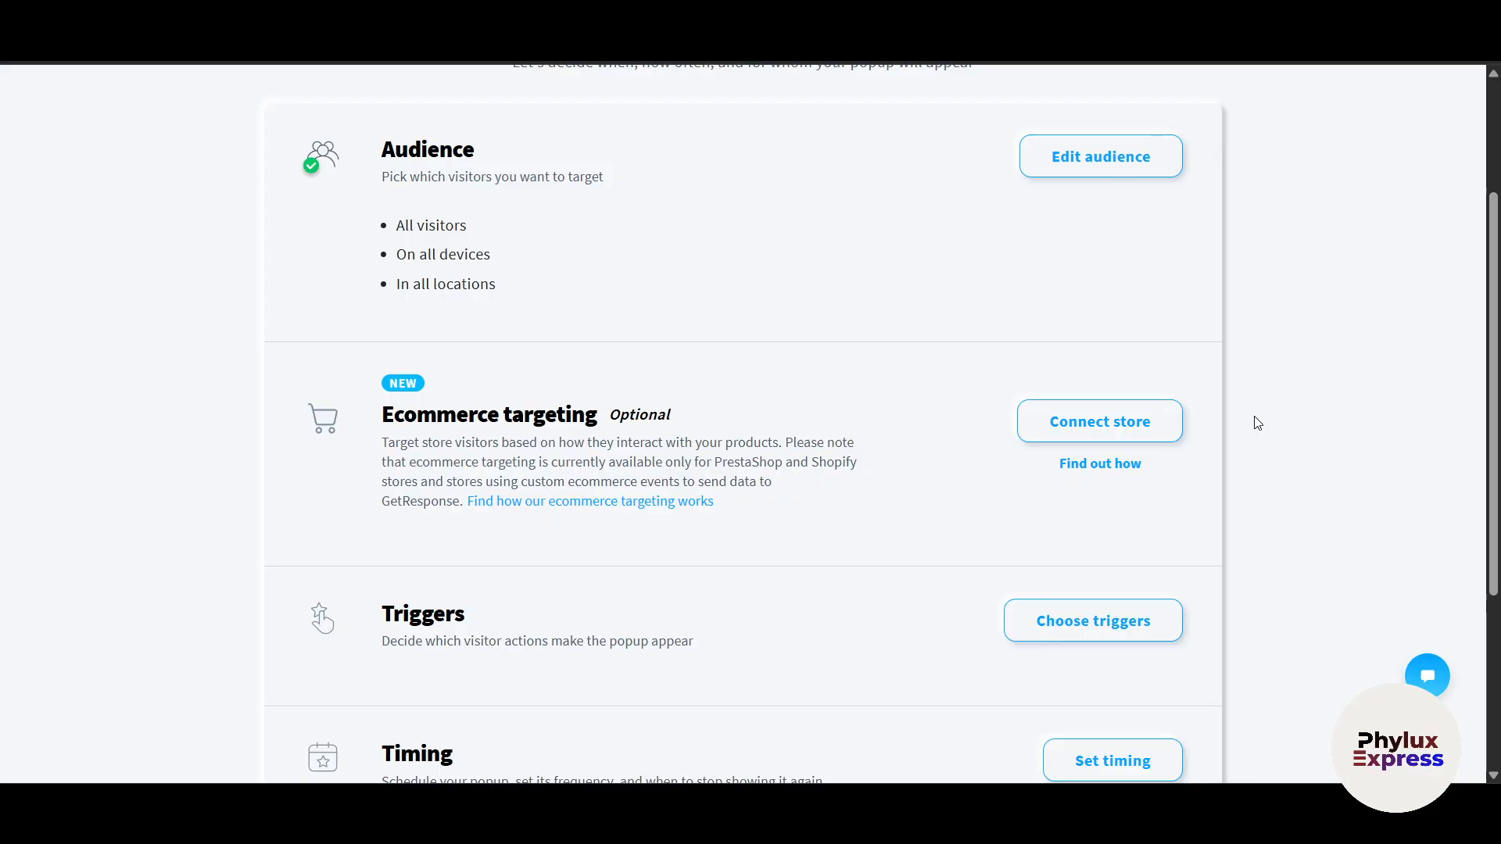
scroll(1257, 423, down, 1)
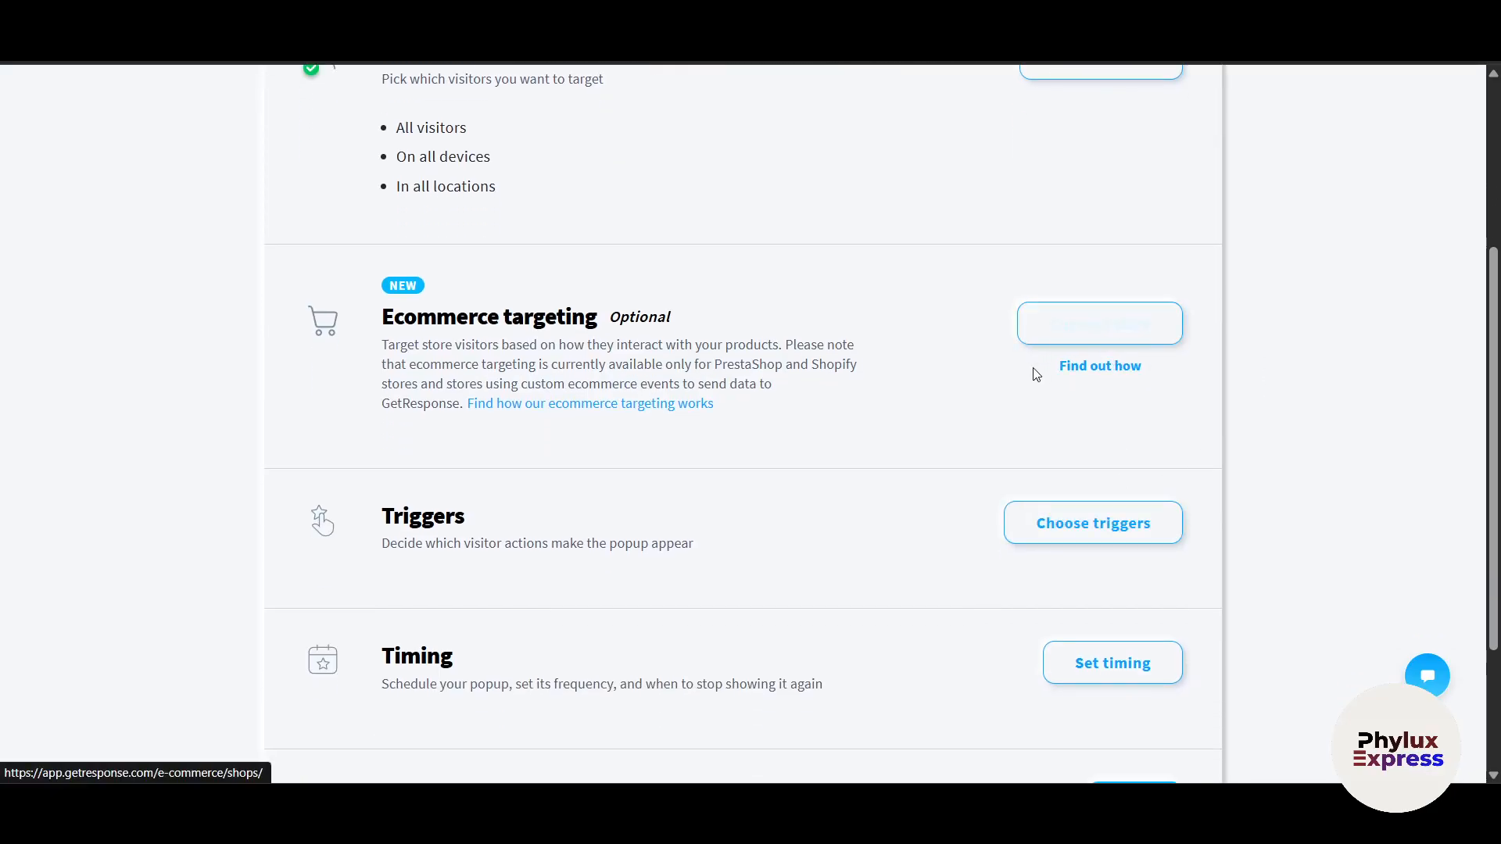
scroll(1296, 398, down, 2)
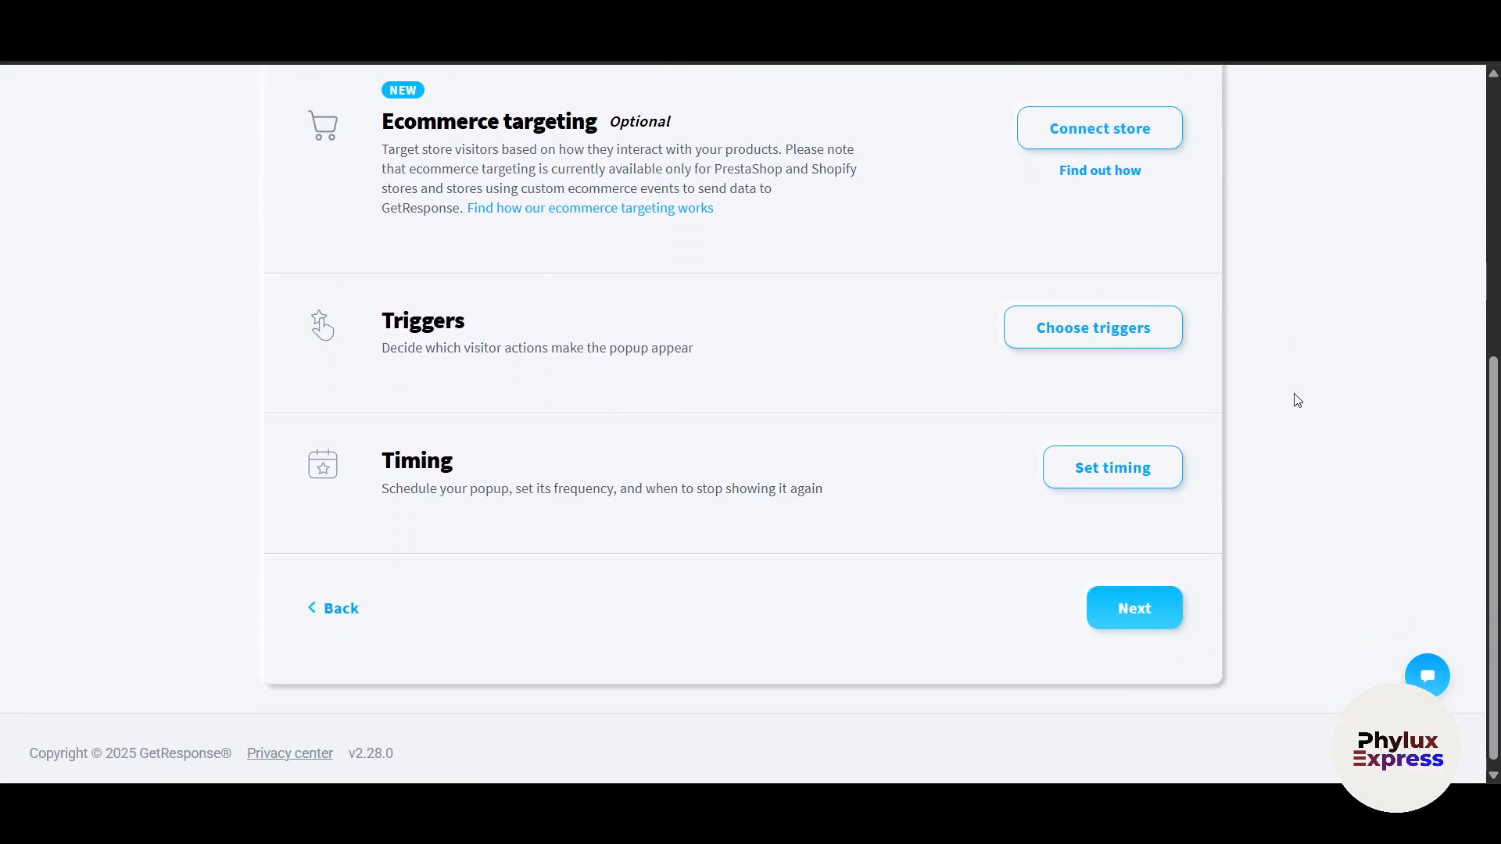
scroll(1297, 400, down, 1)
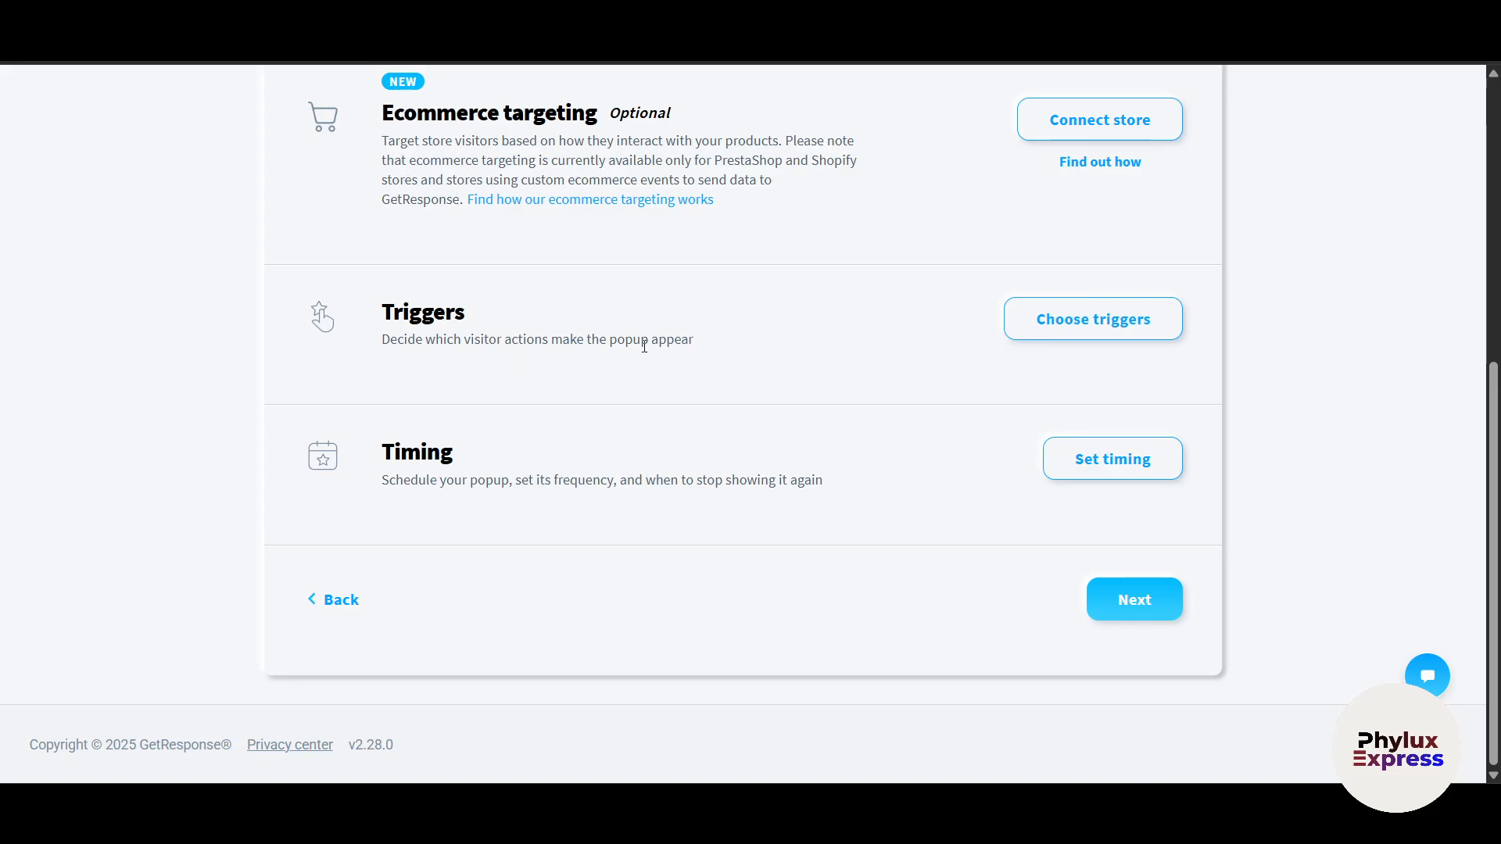
click(1042, 331)
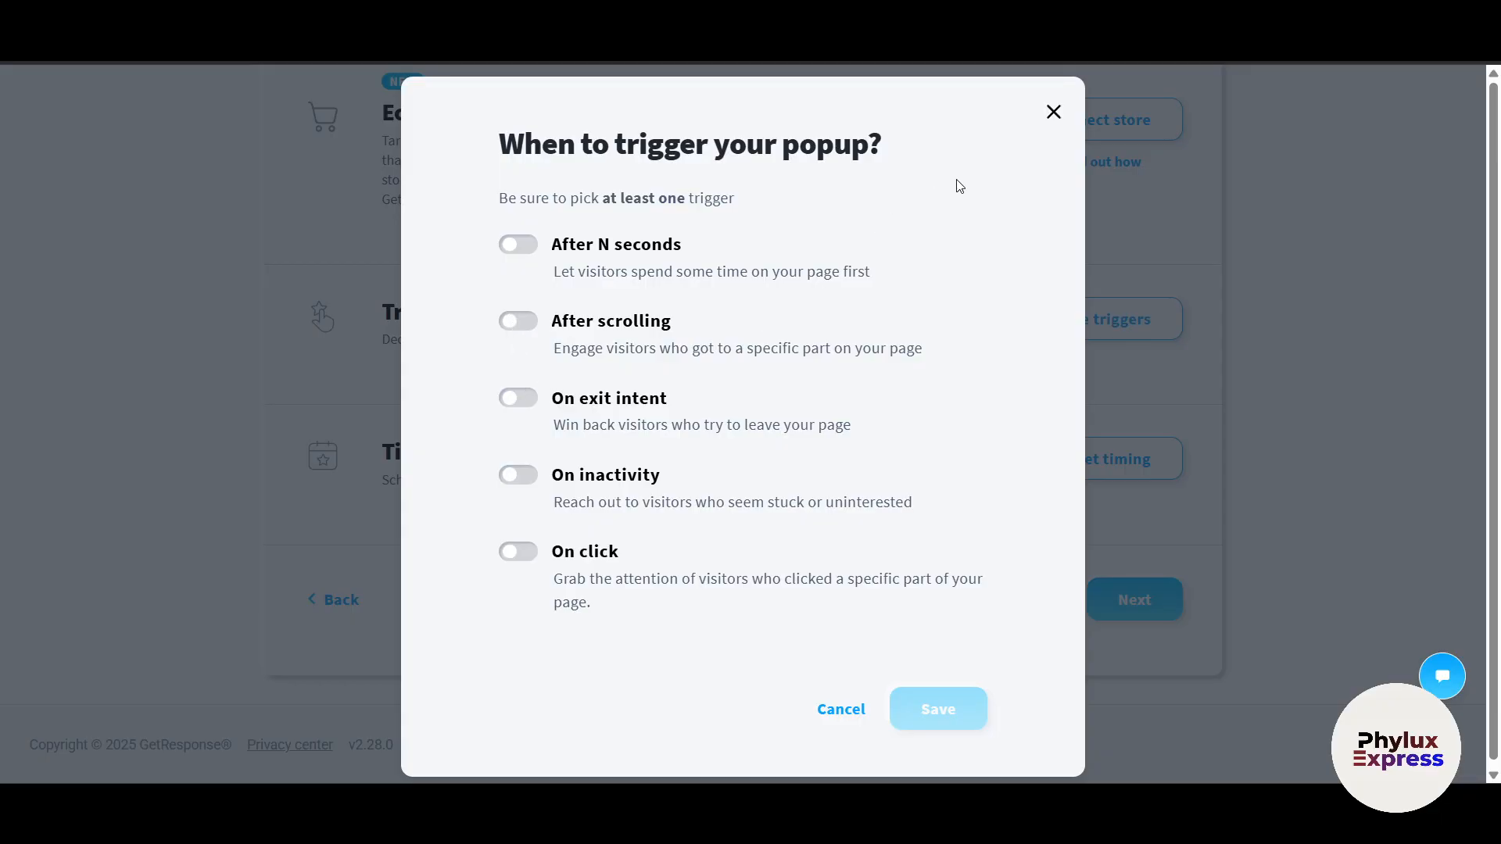
click(519, 319)
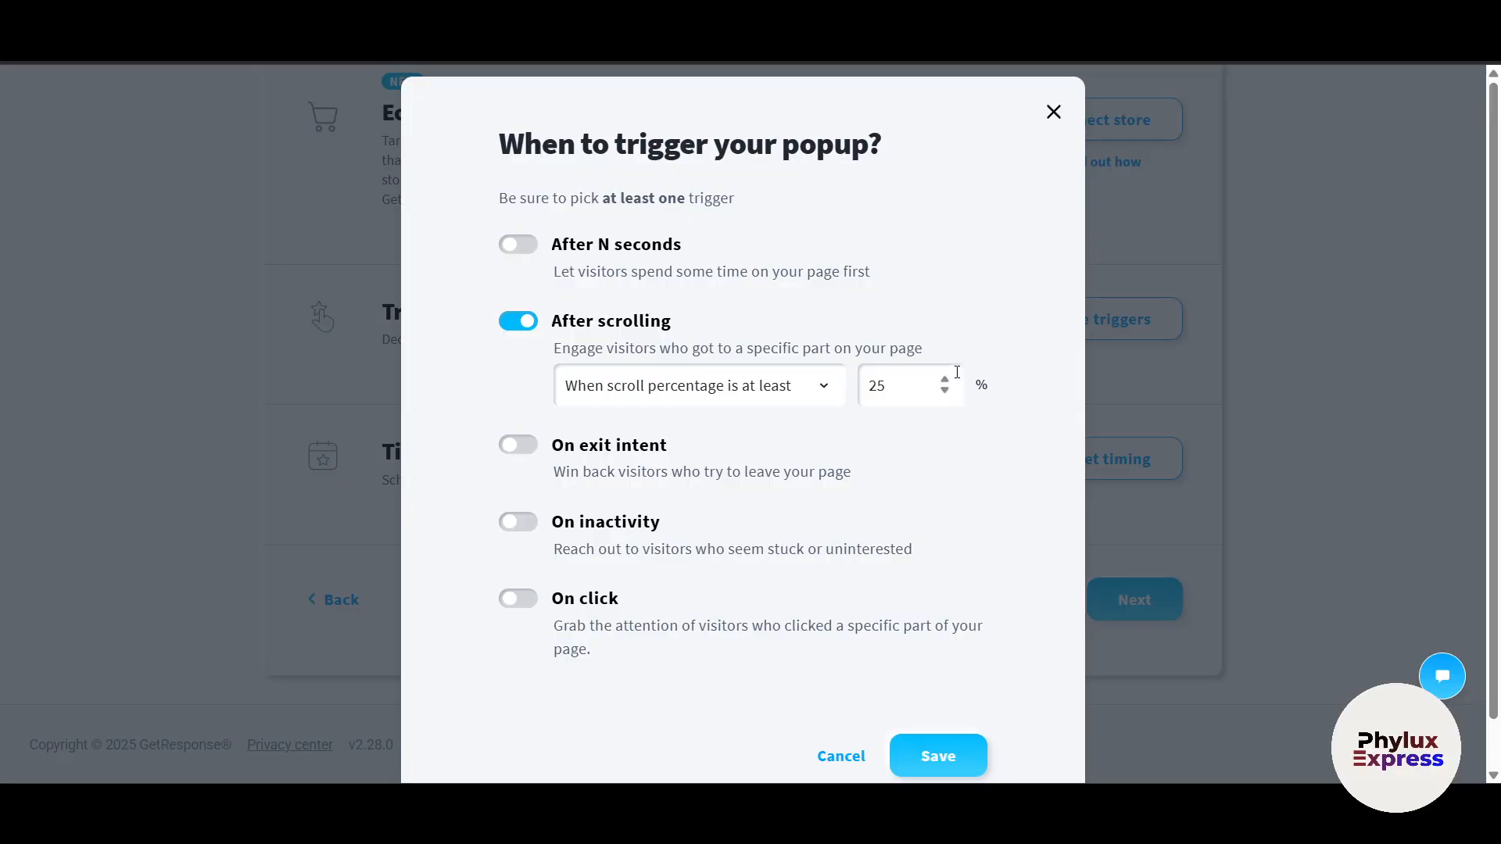
drag(885, 383, 875, 384)
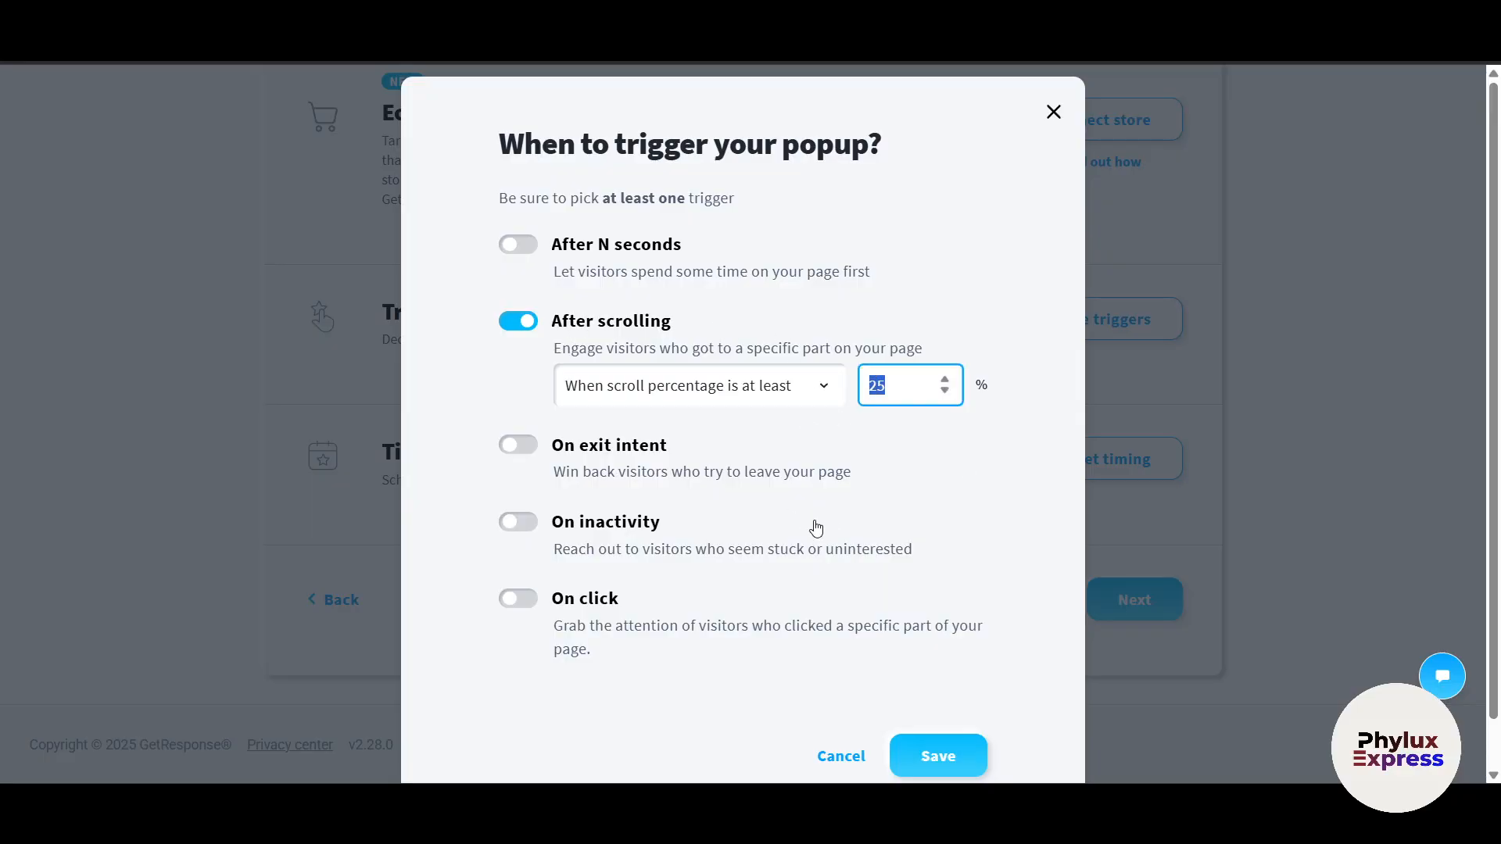
scroll(965, 535, down, 1)
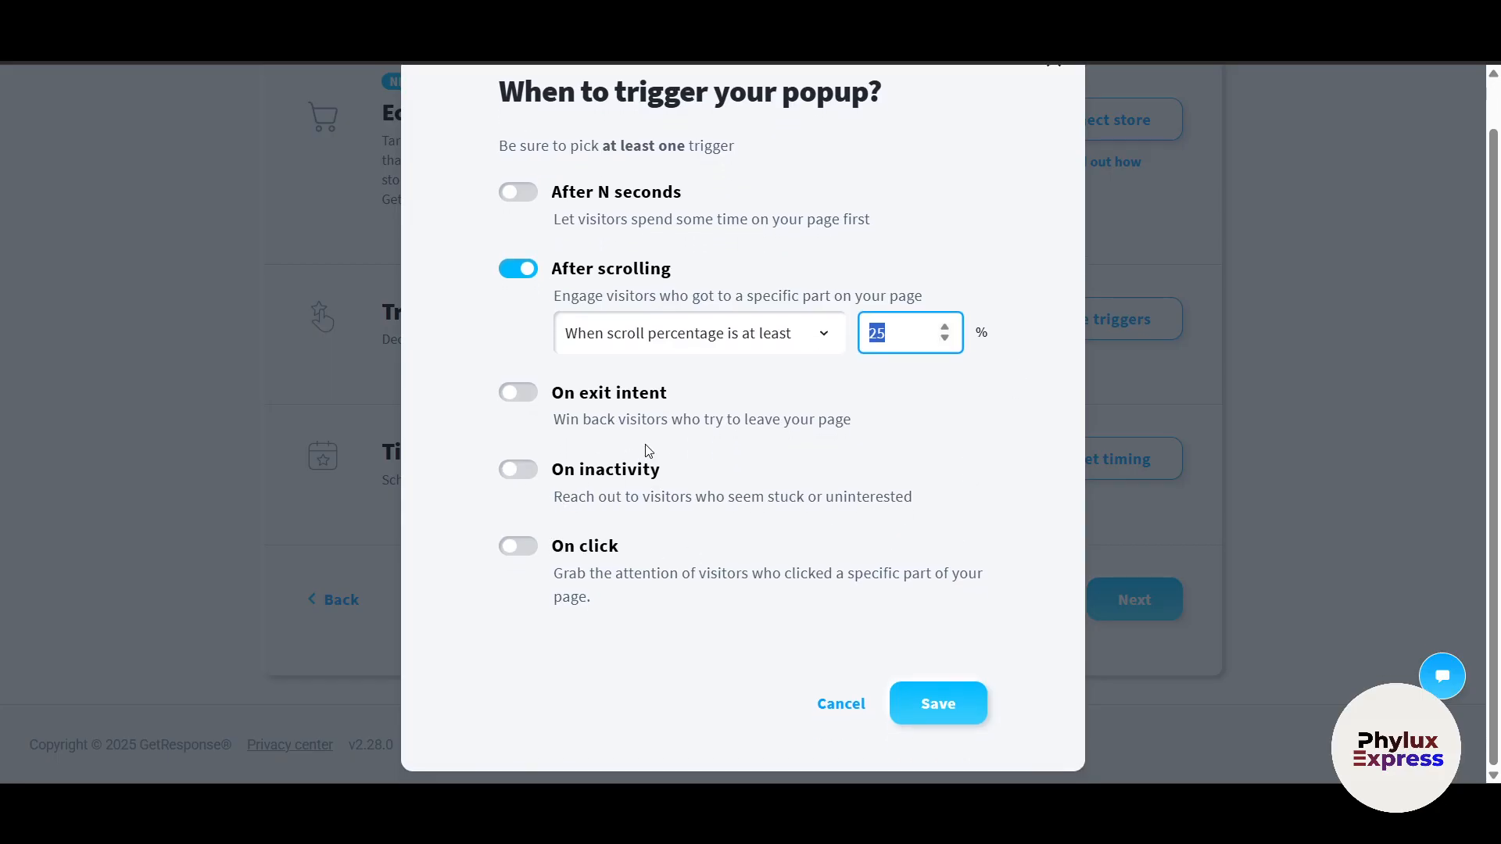
click(512, 465)
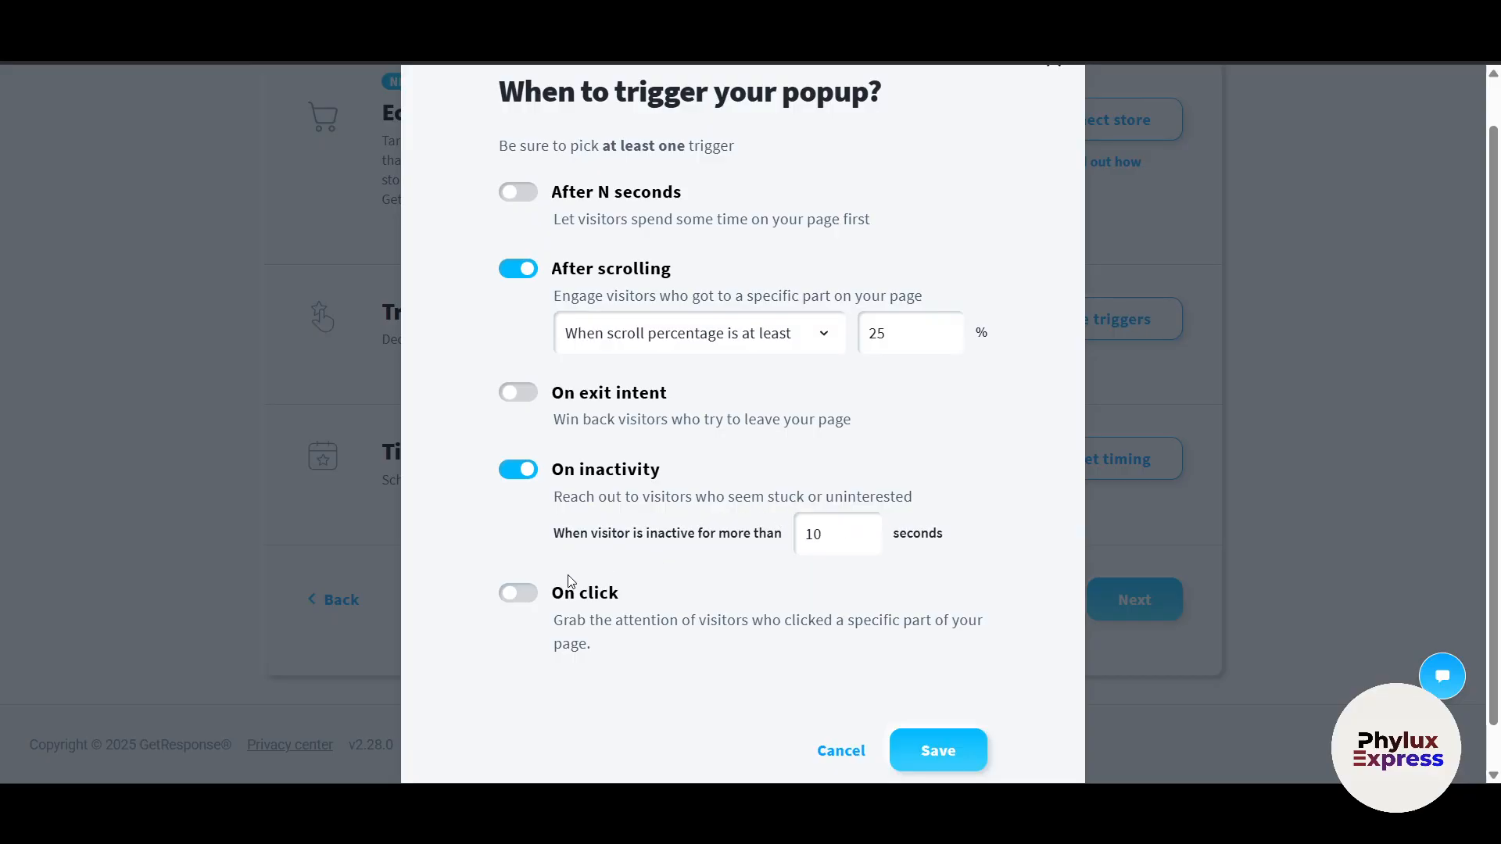
click(954, 749)
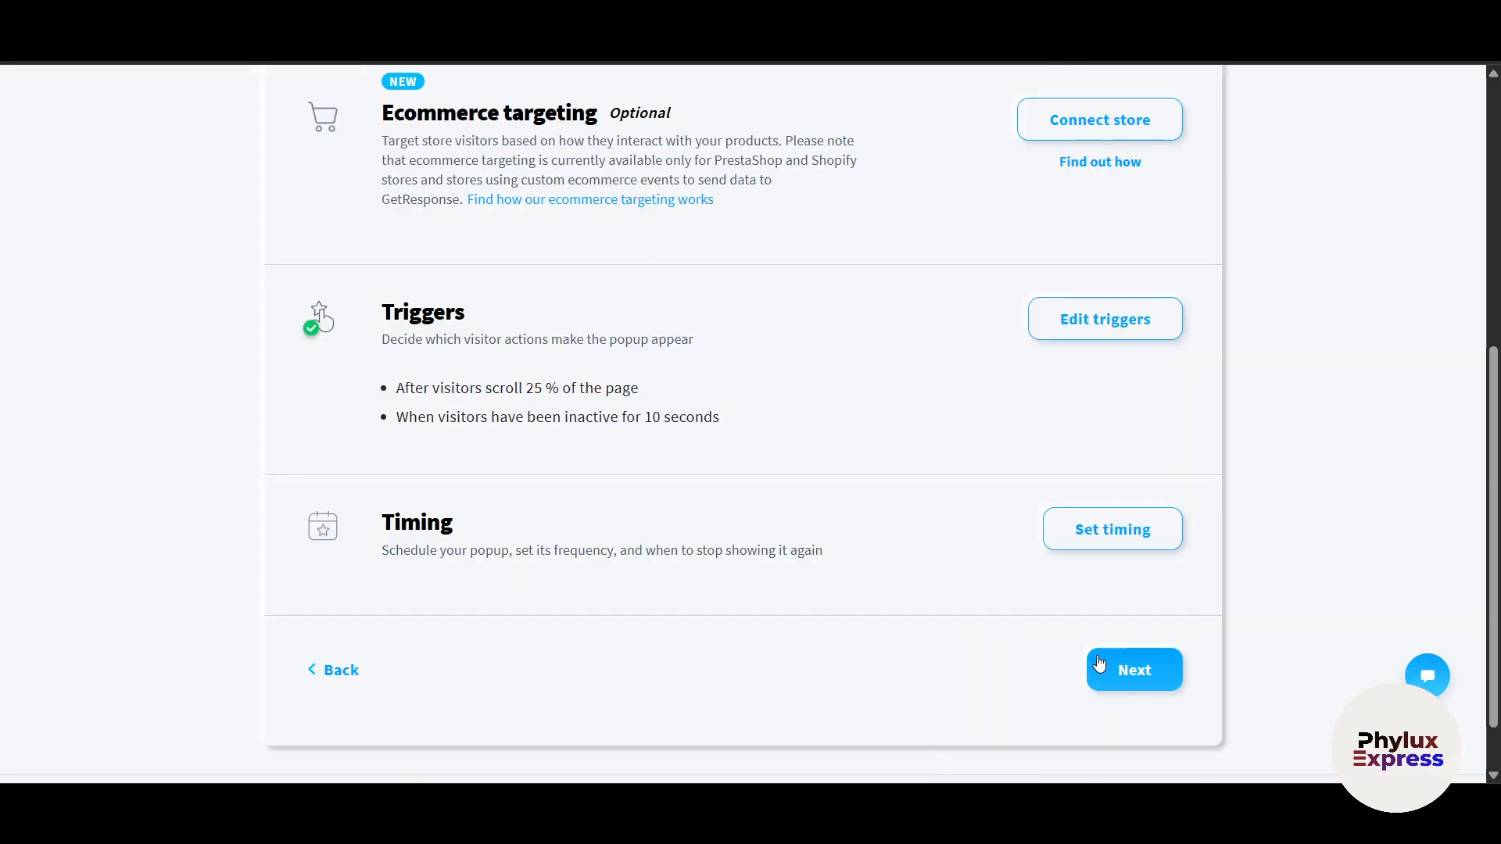
scroll(1099, 663, down, 1)
click(1149, 461)
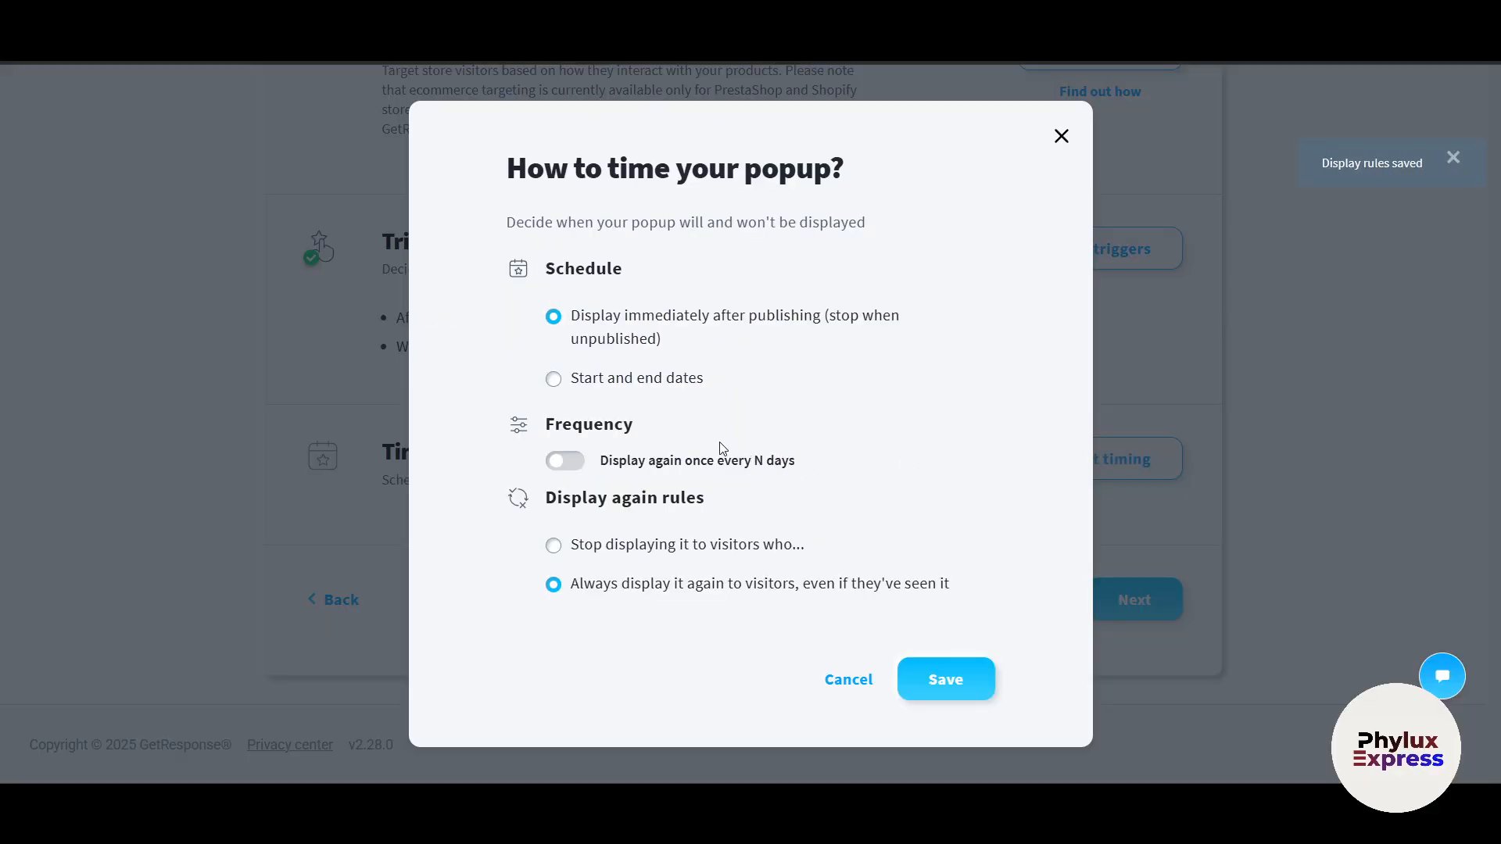
click(569, 465)
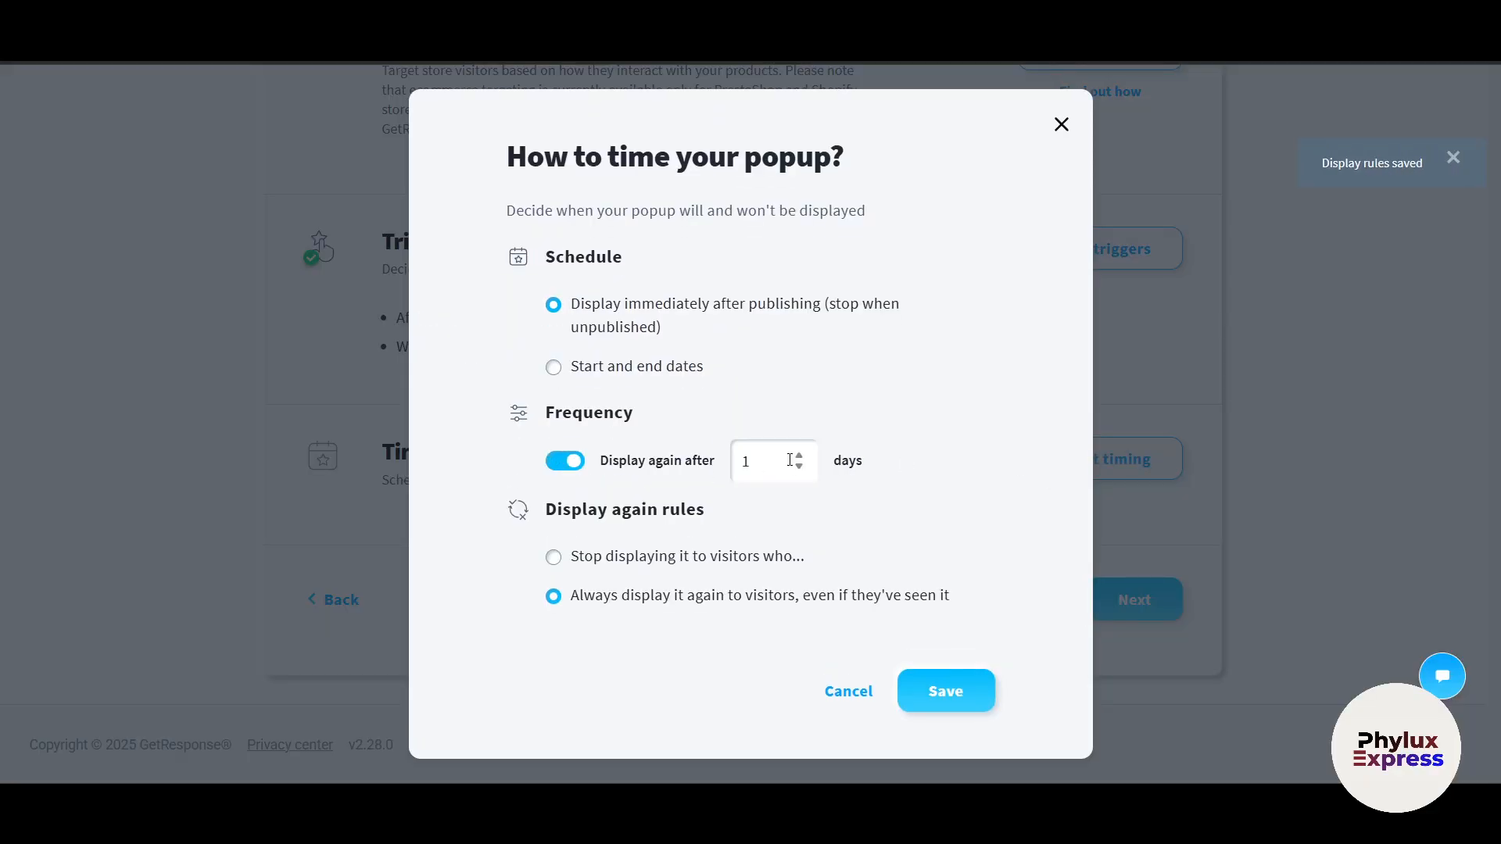
drag(757, 460, 738, 461)
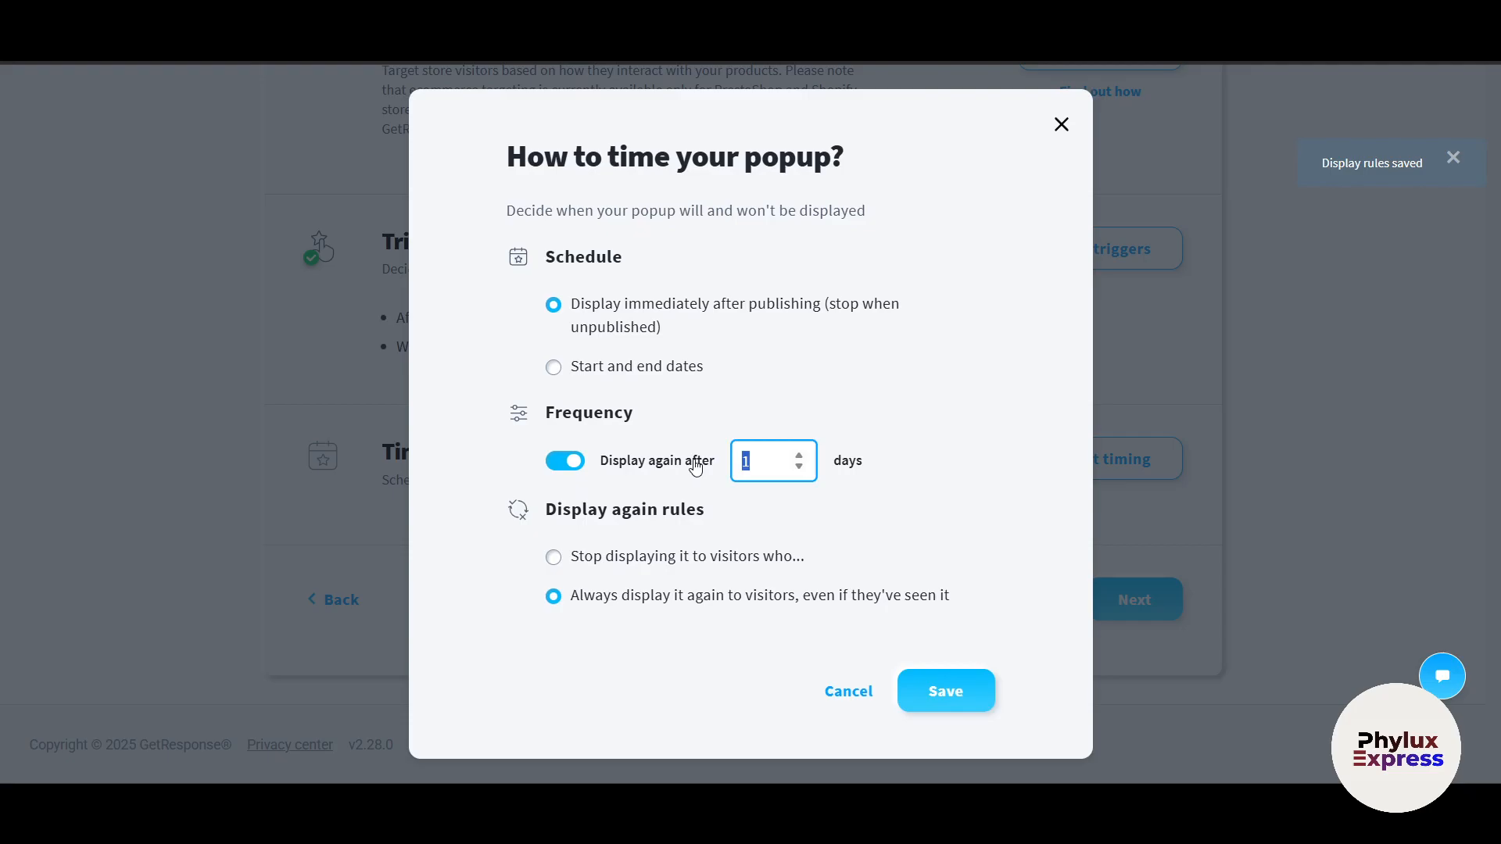
text(3)
click(901, 316)
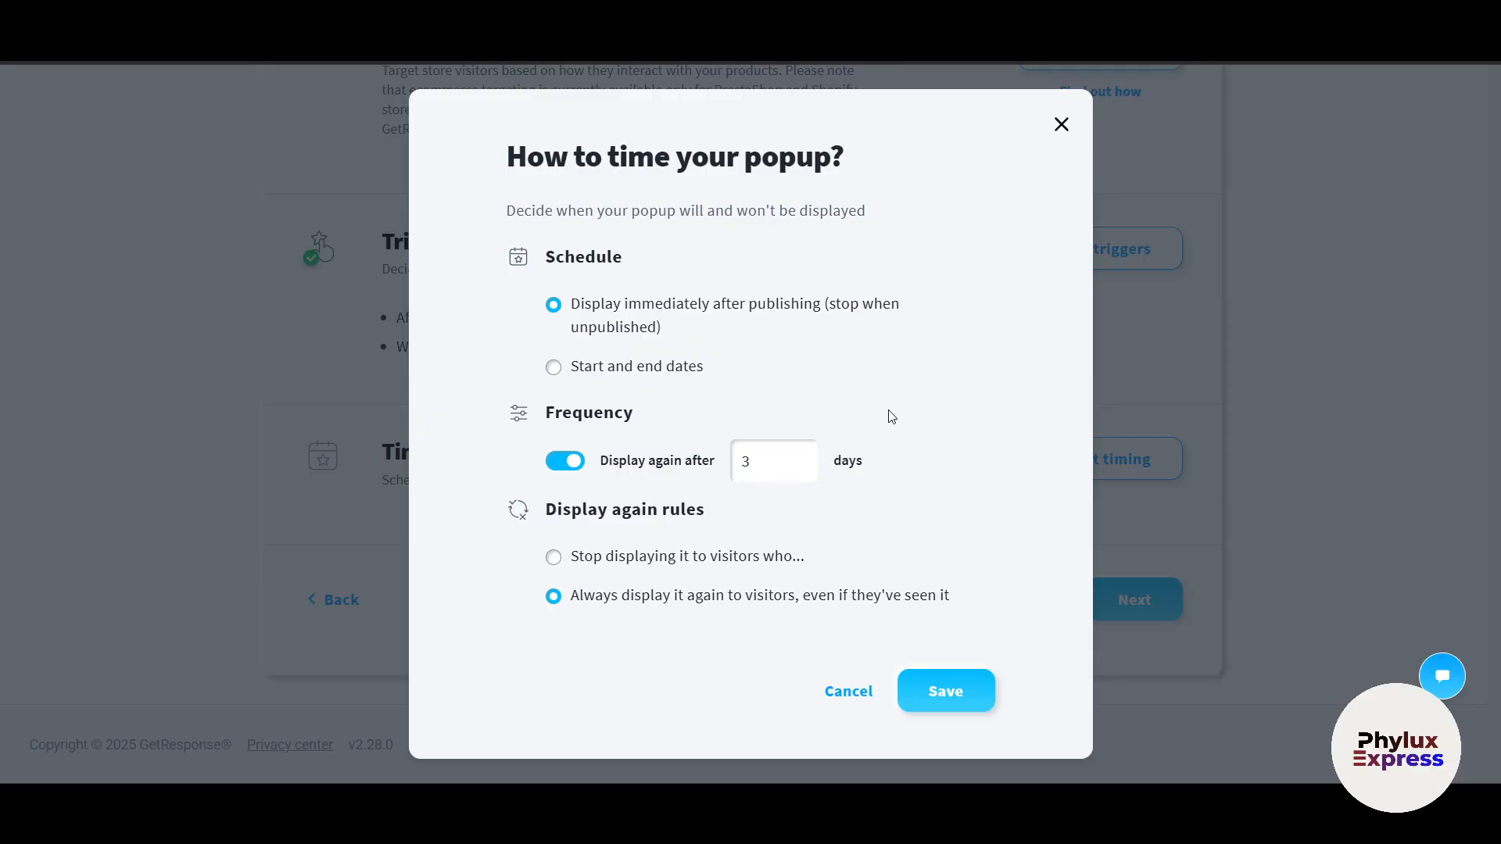
click(1061, 124)
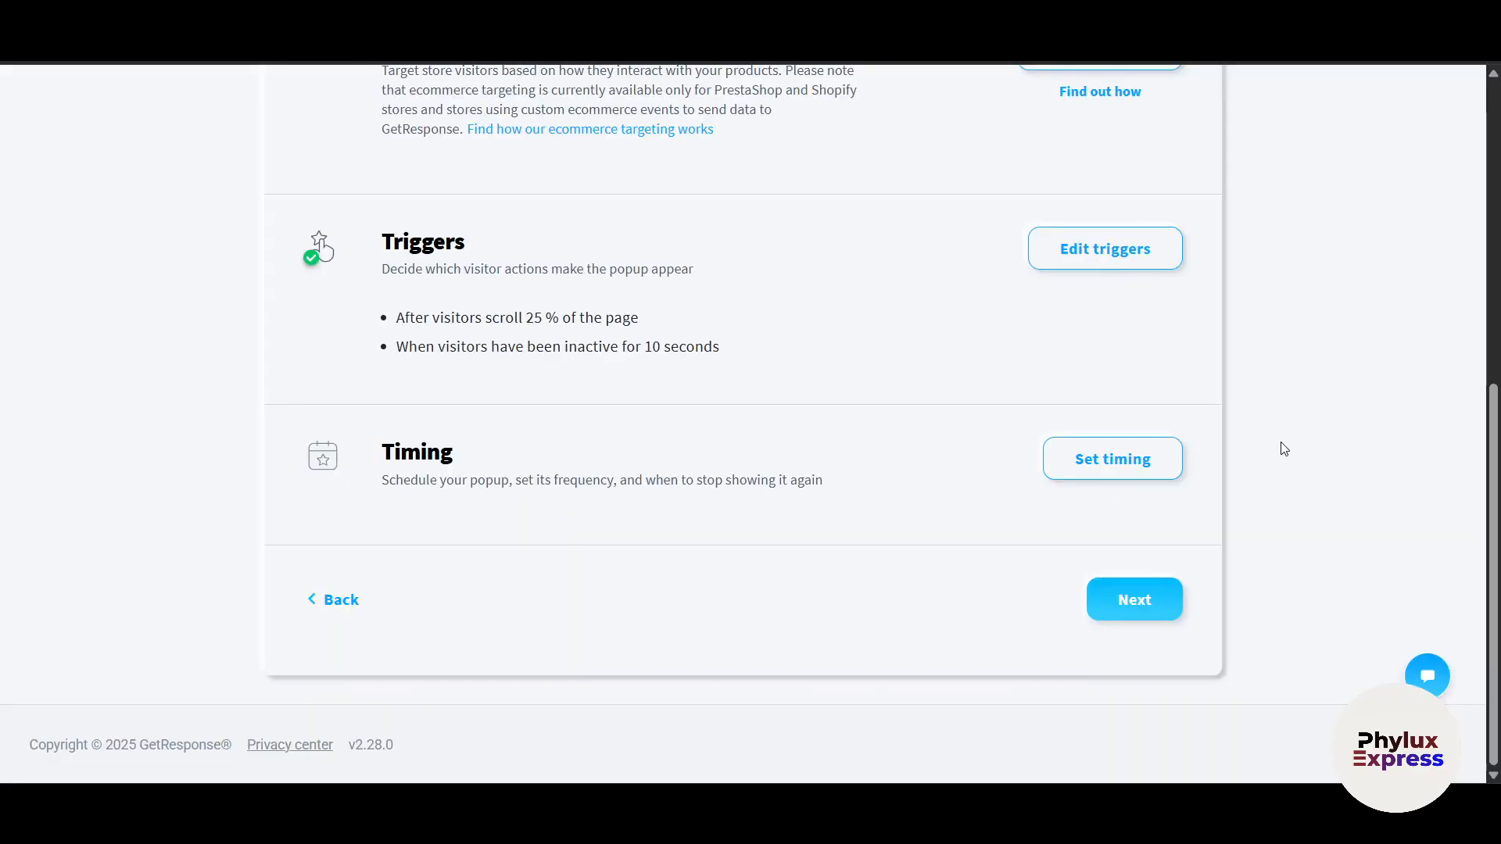
Step: Save the popup's timing to display immediately after publishing and again after 1 day, and continue to the publishing settings
scroll(1283, 448, up, 7)
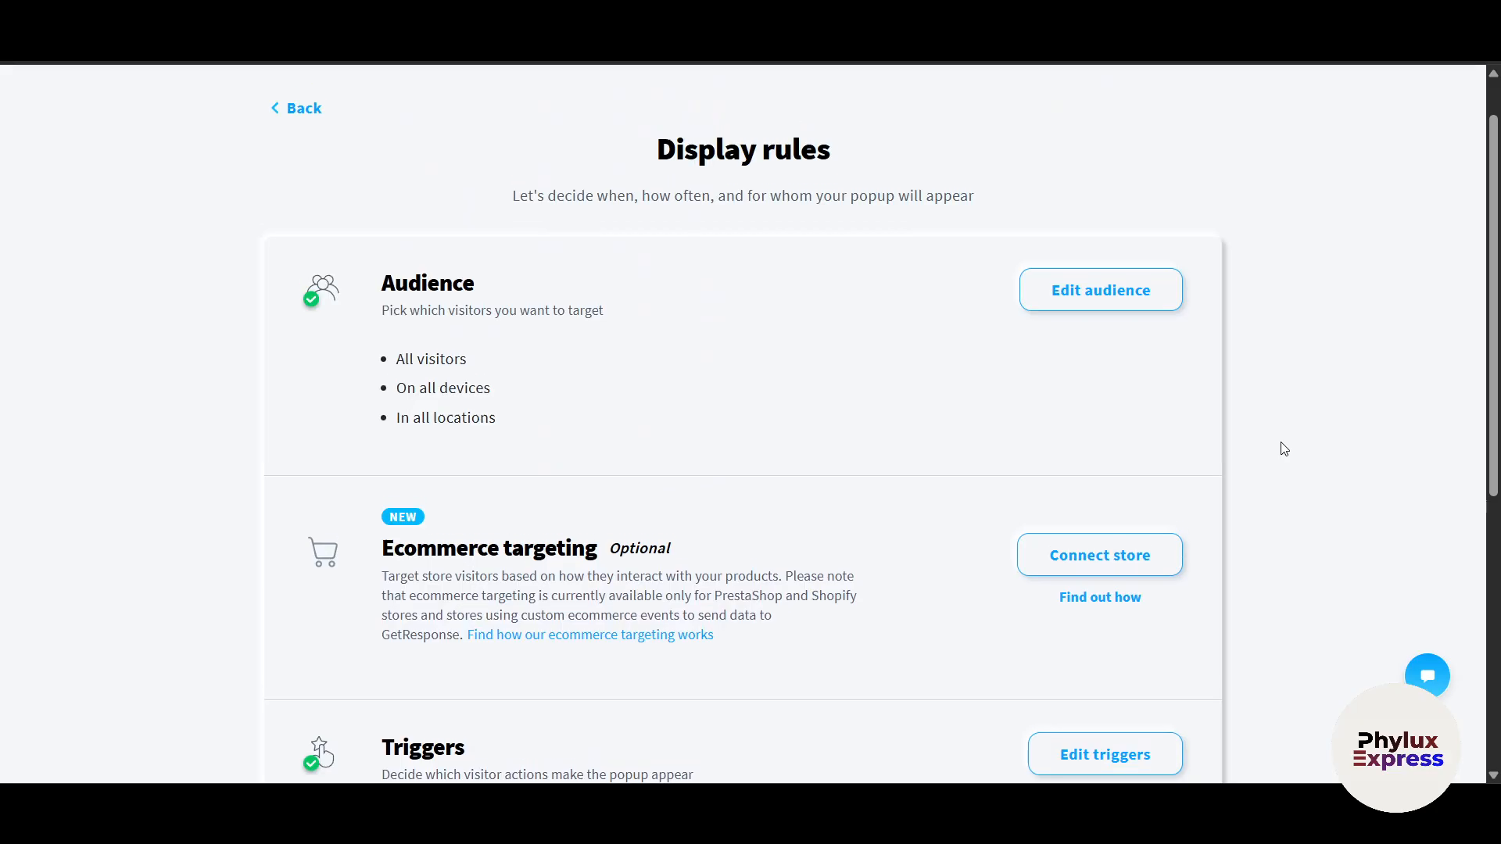
scroll(1283, 448, down, 3)
scroll(1284, 449, down, 4)
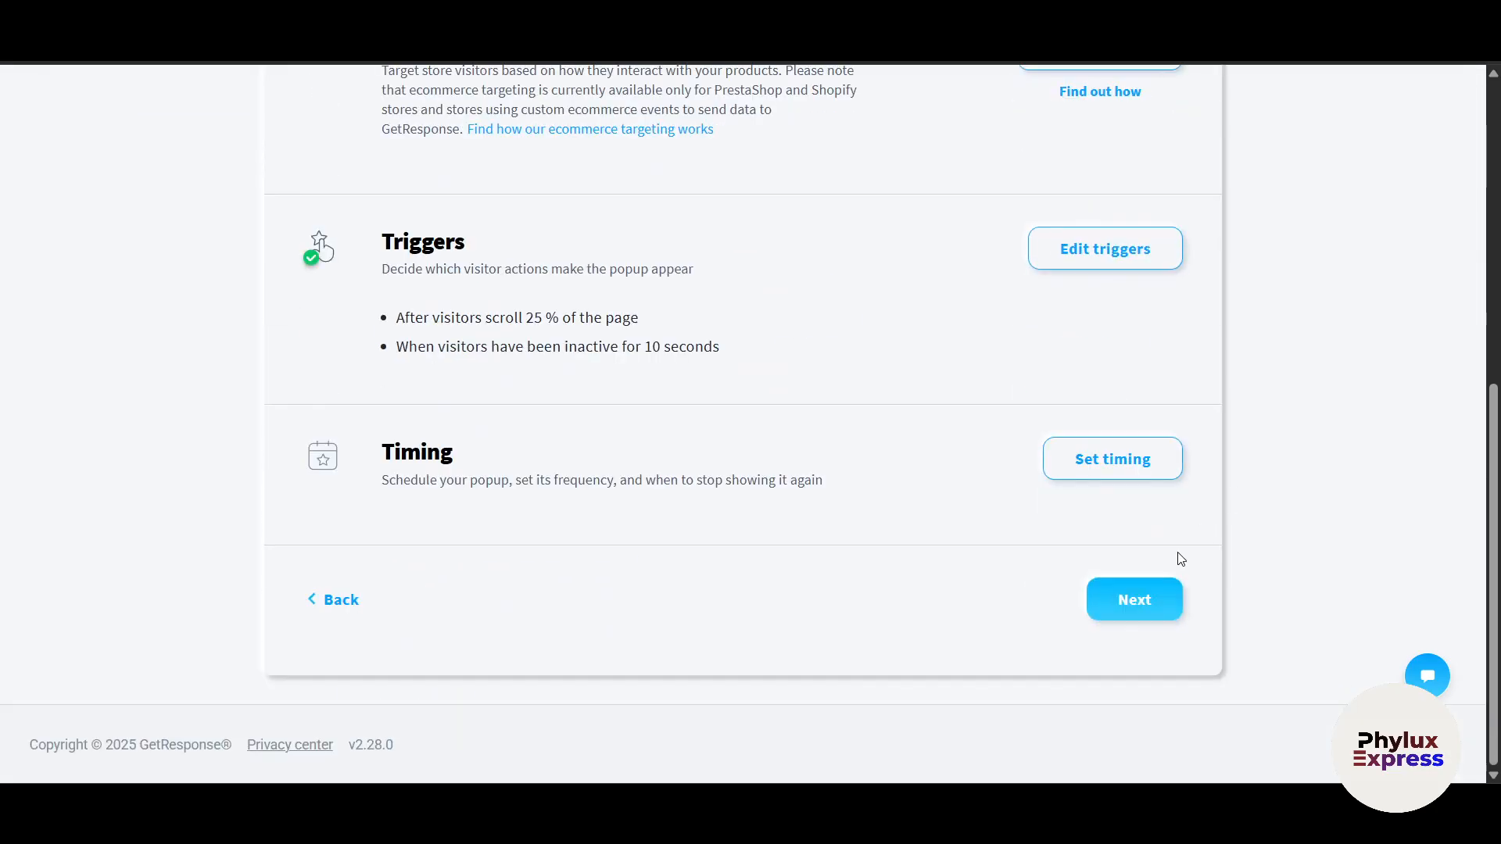
click(1157, 592)
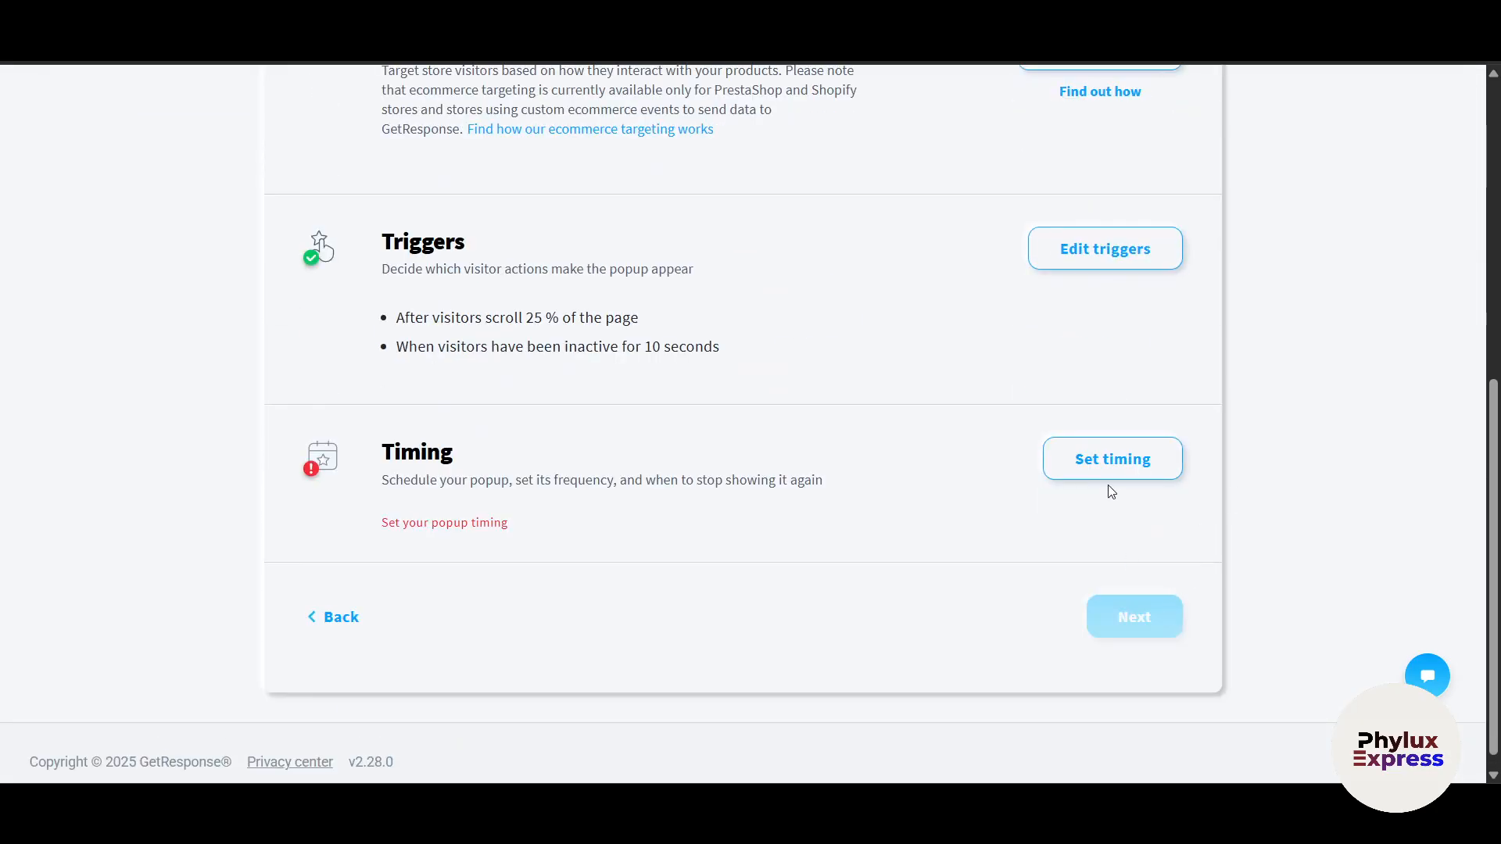
click(1095, 467)
click(564, 463)
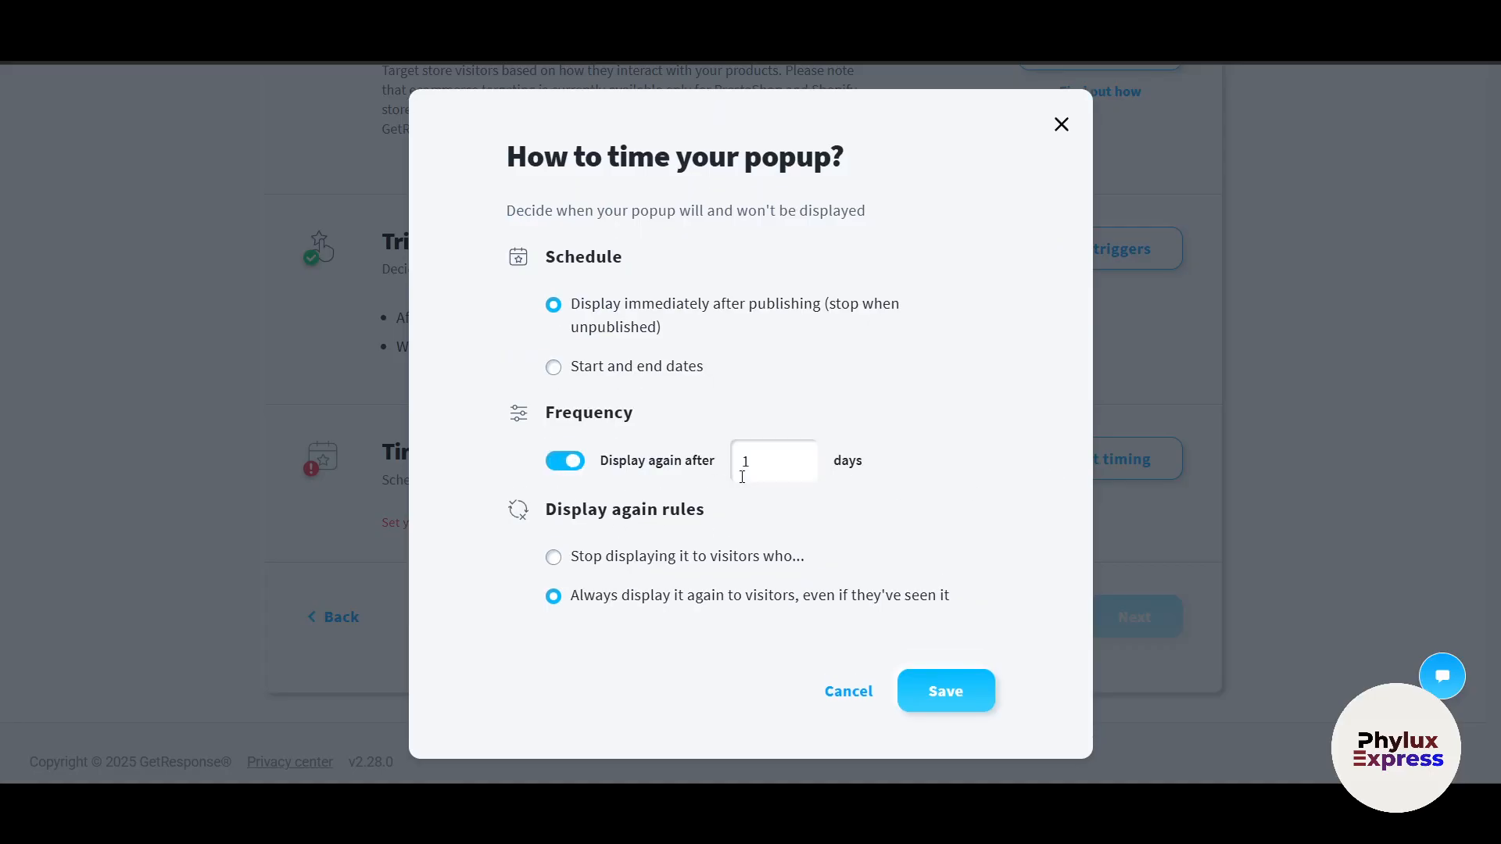
click(946, 691)
click(1132, 732)
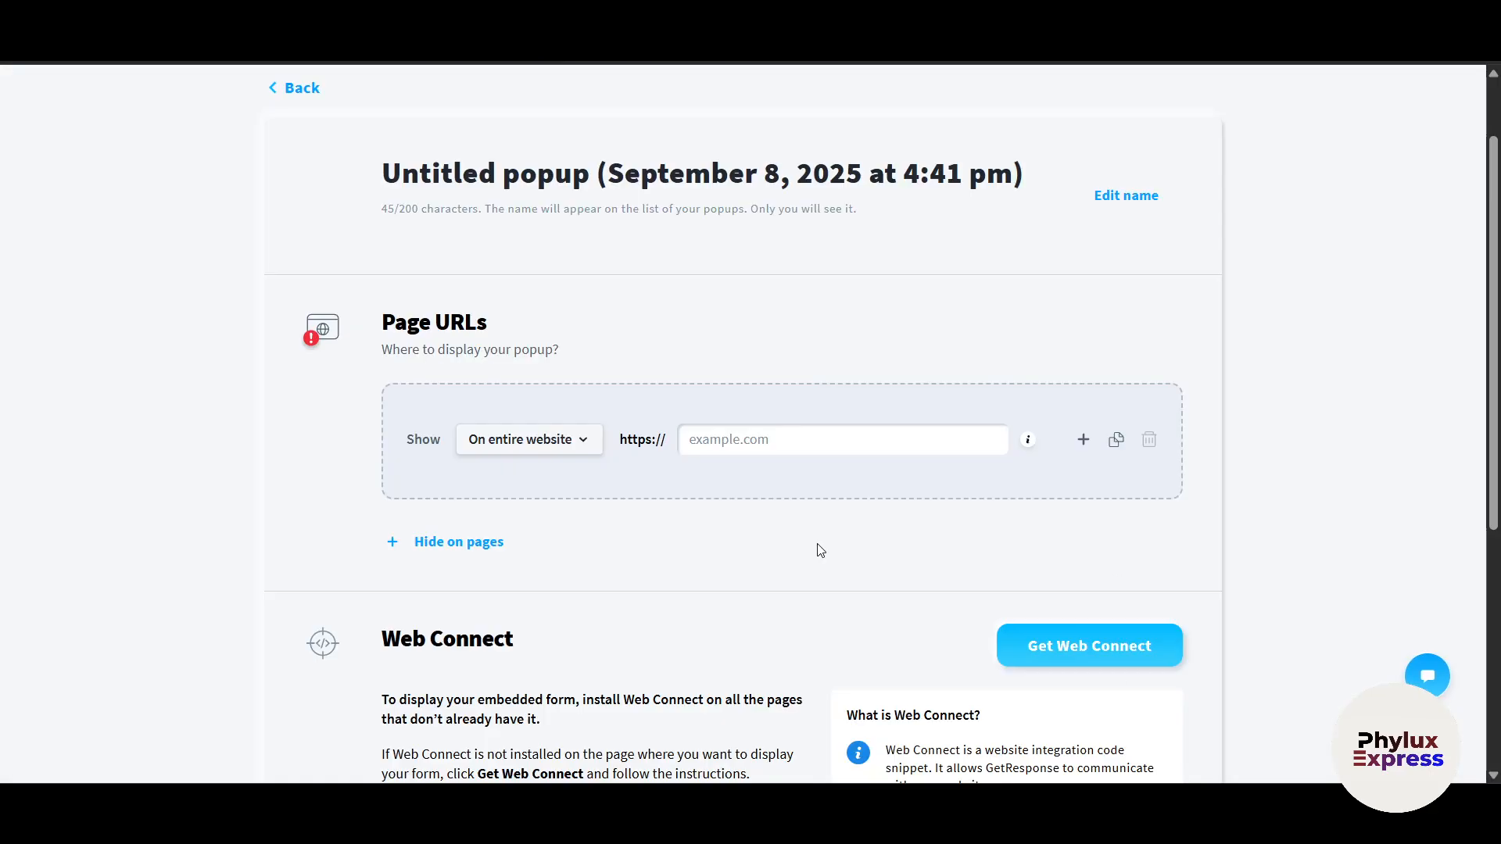
Step: Switch the popup's page URL rule to a specific page and back to the entire website
click(718, 438)
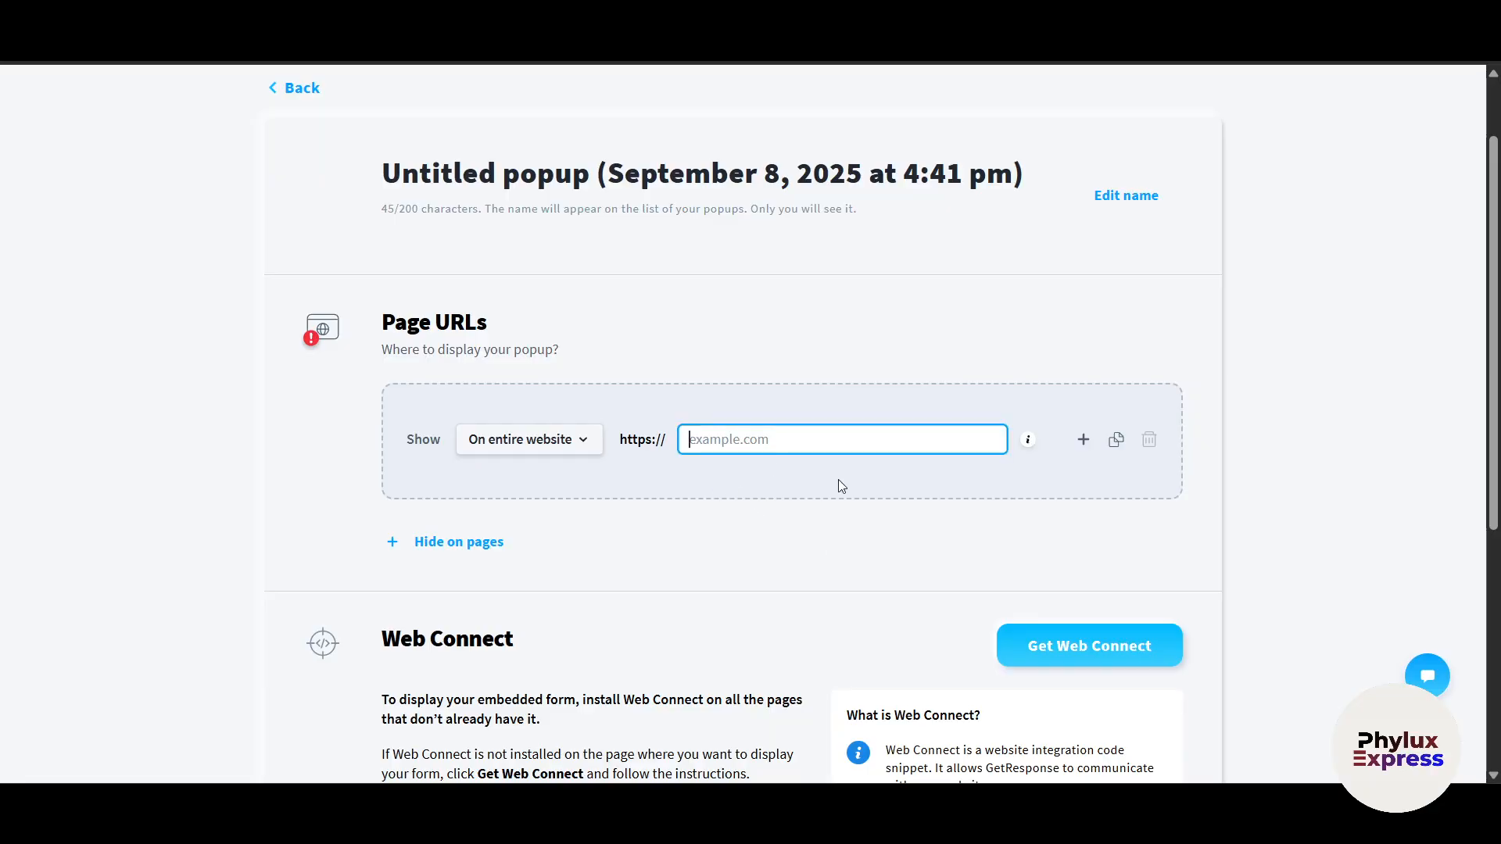
click(574, 457)
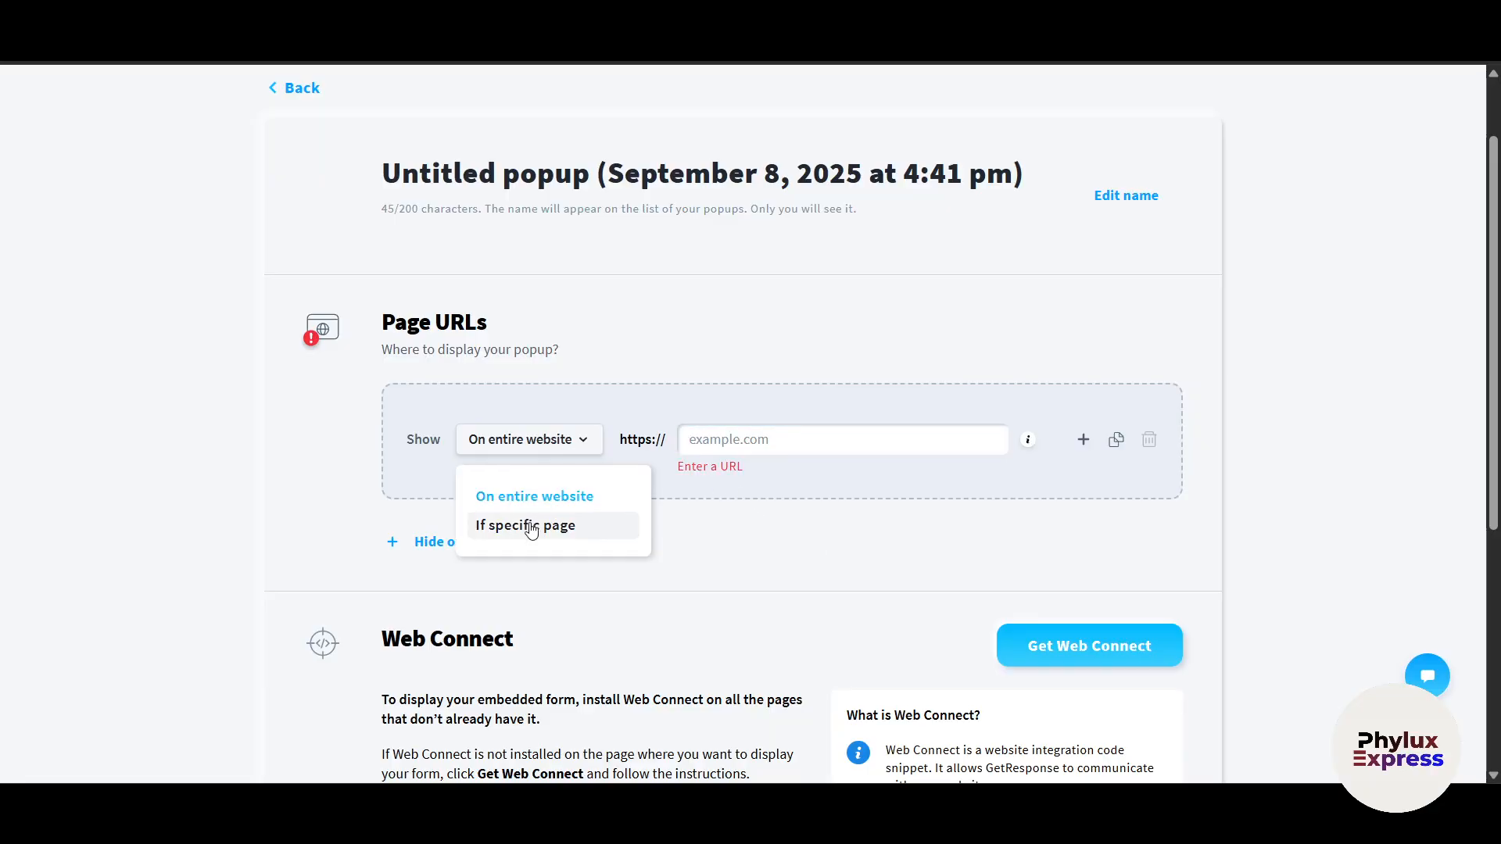
click(571, 529)
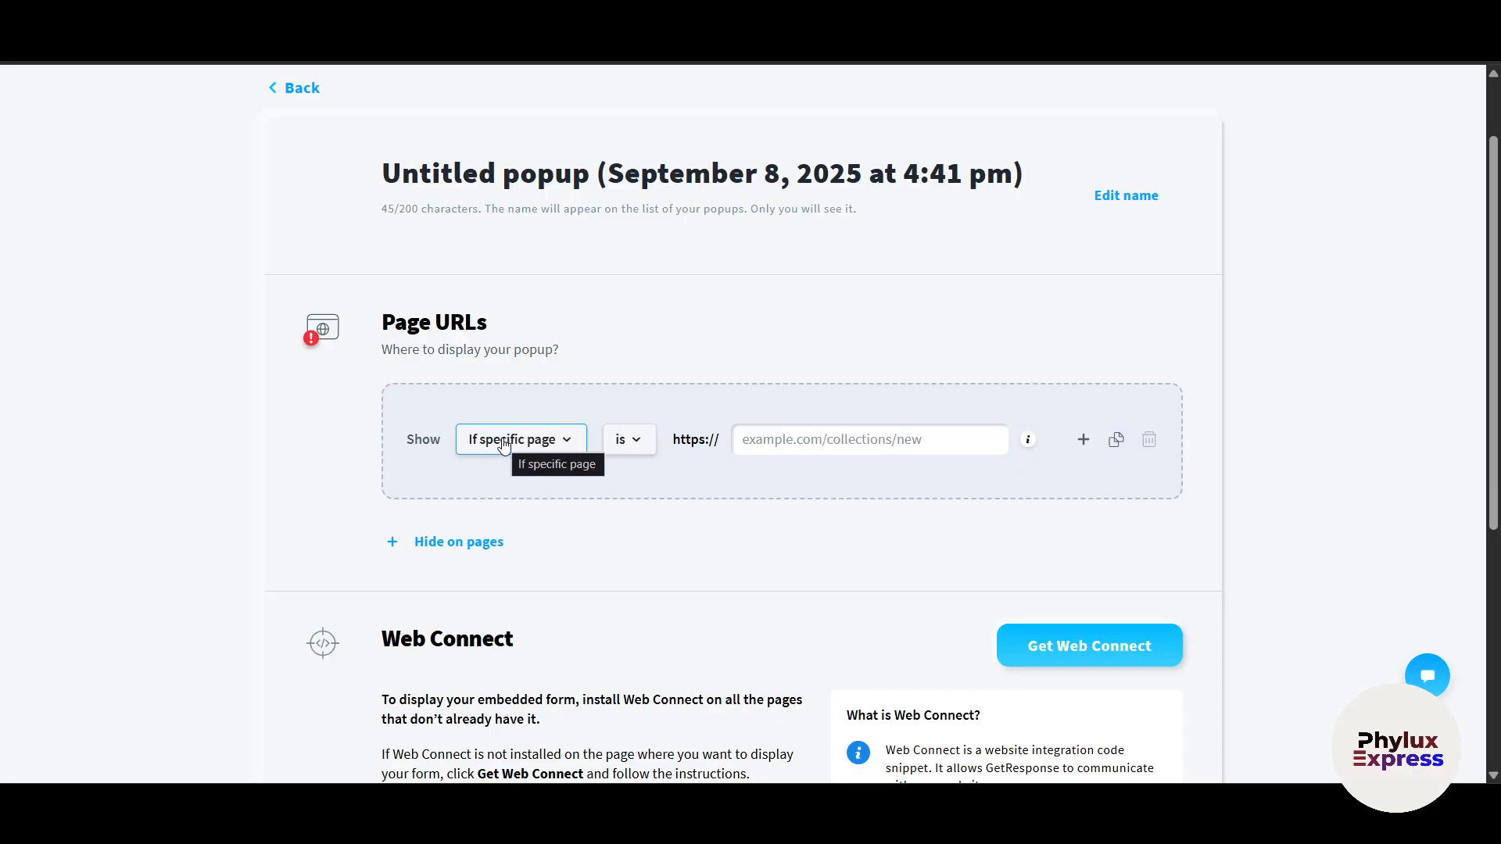
click(869, 447)
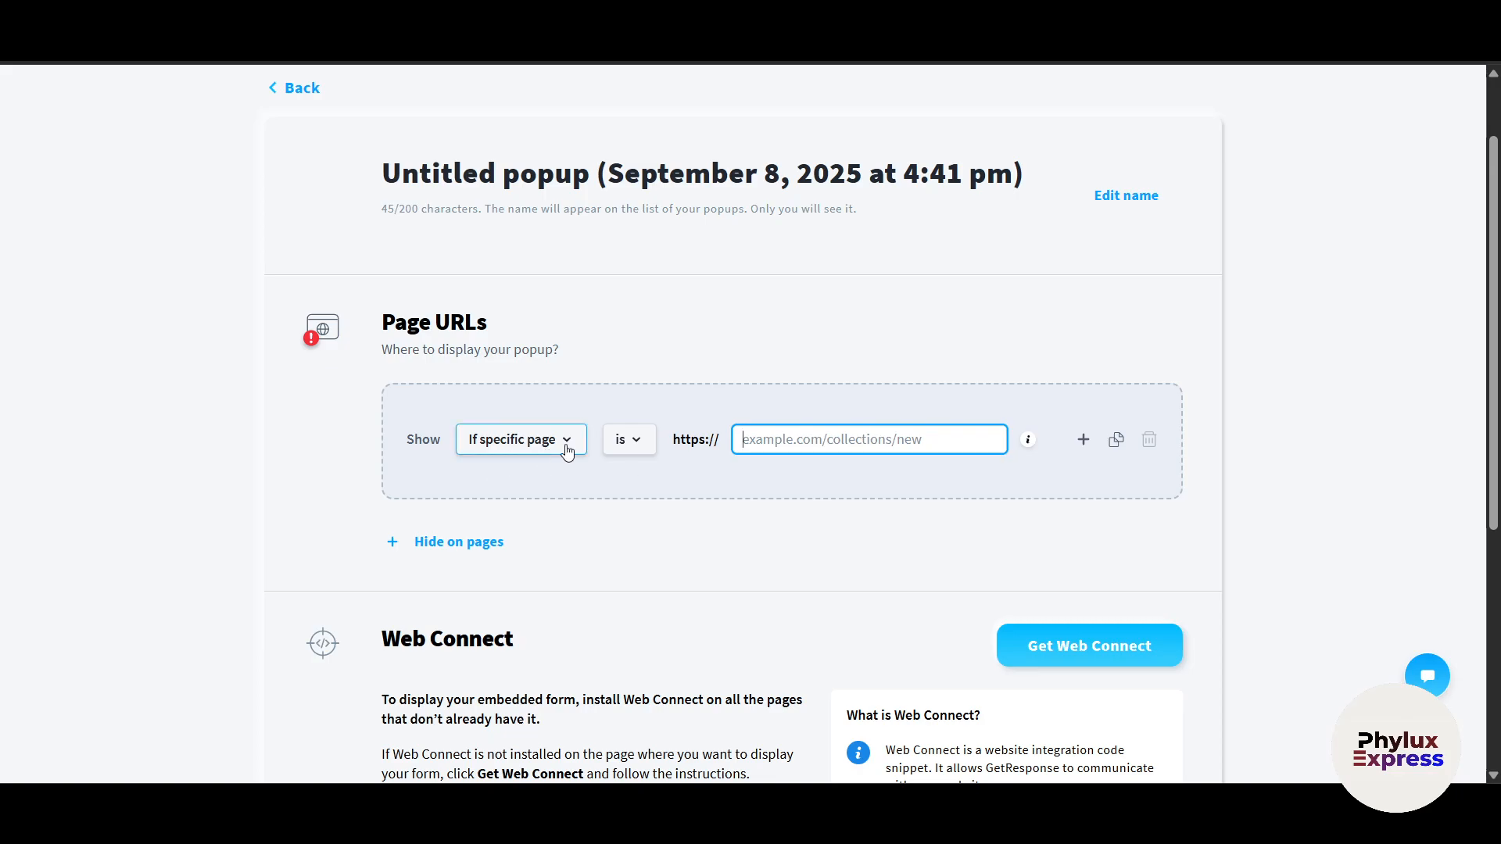
click(537, 440)
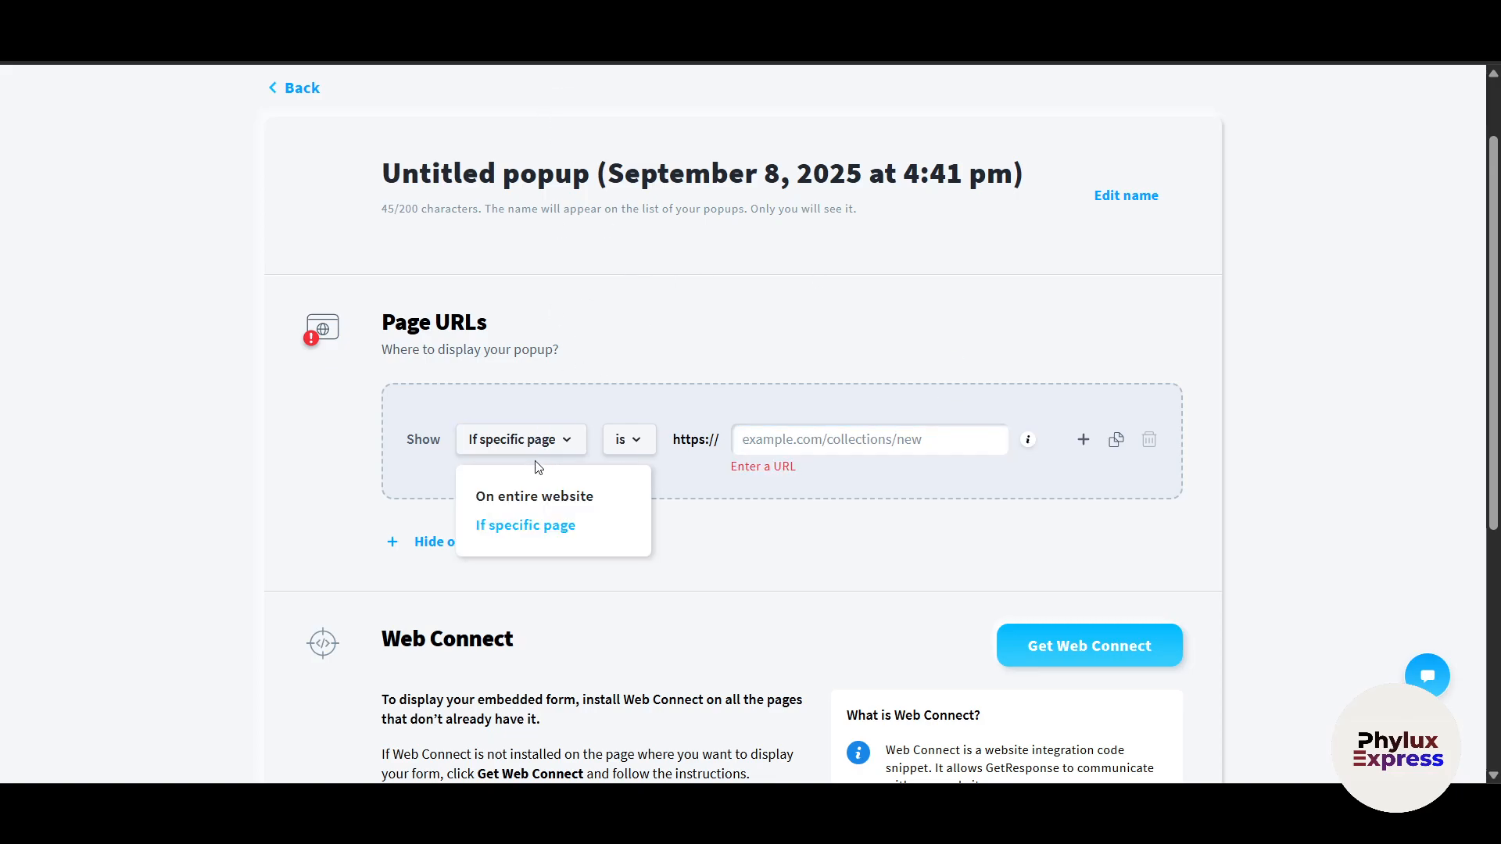
click(547, 504)
click(770, 428)
Step: Examine the Web Connect explanation and its code snippet, and the options for saving and publishing the popup
scroll(1277, 565, down, 4)
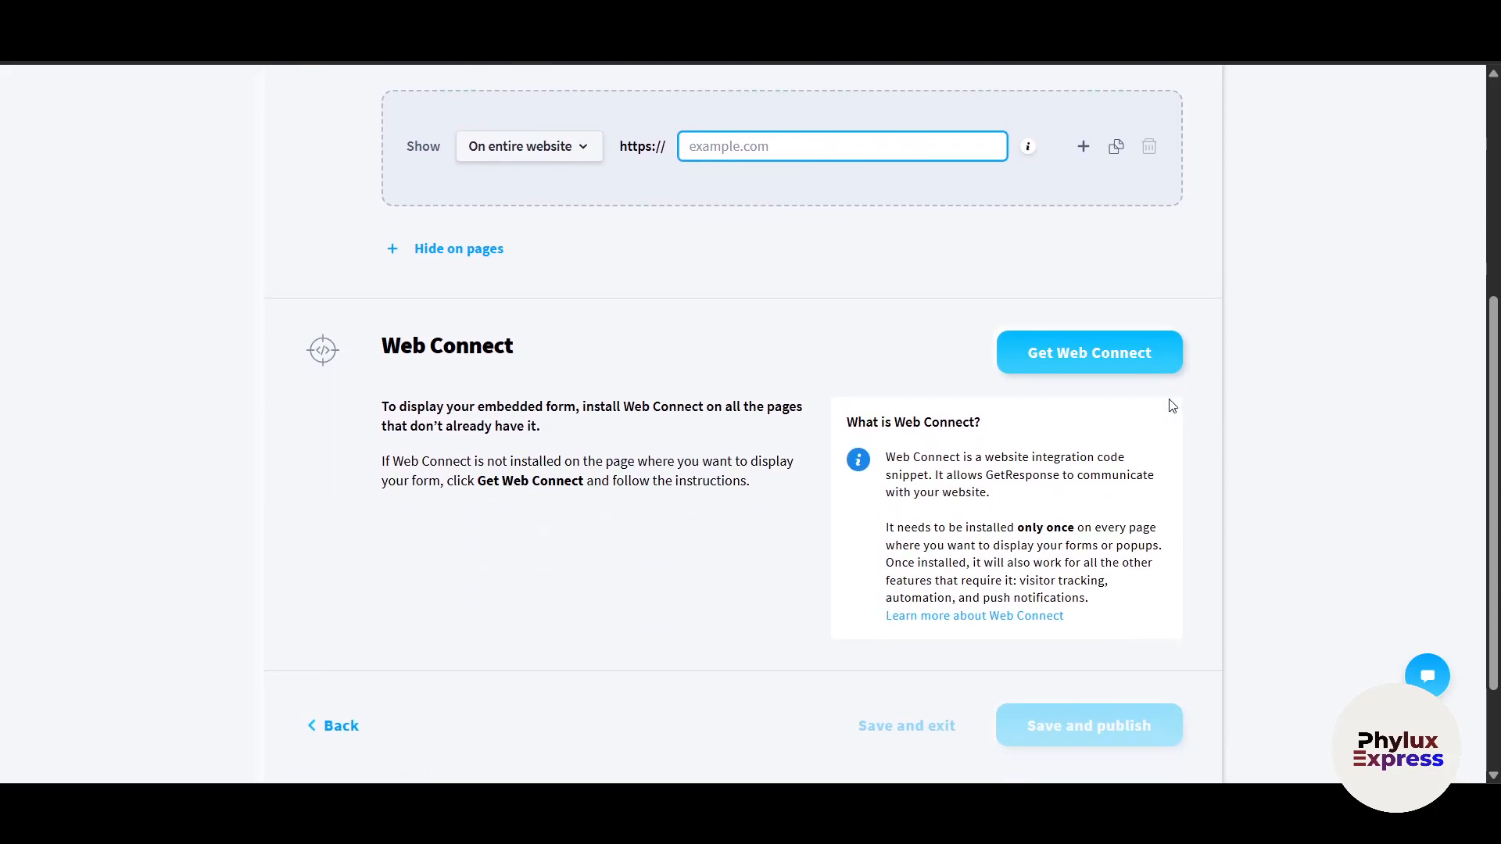
scroll(1115, 444, up, 5)
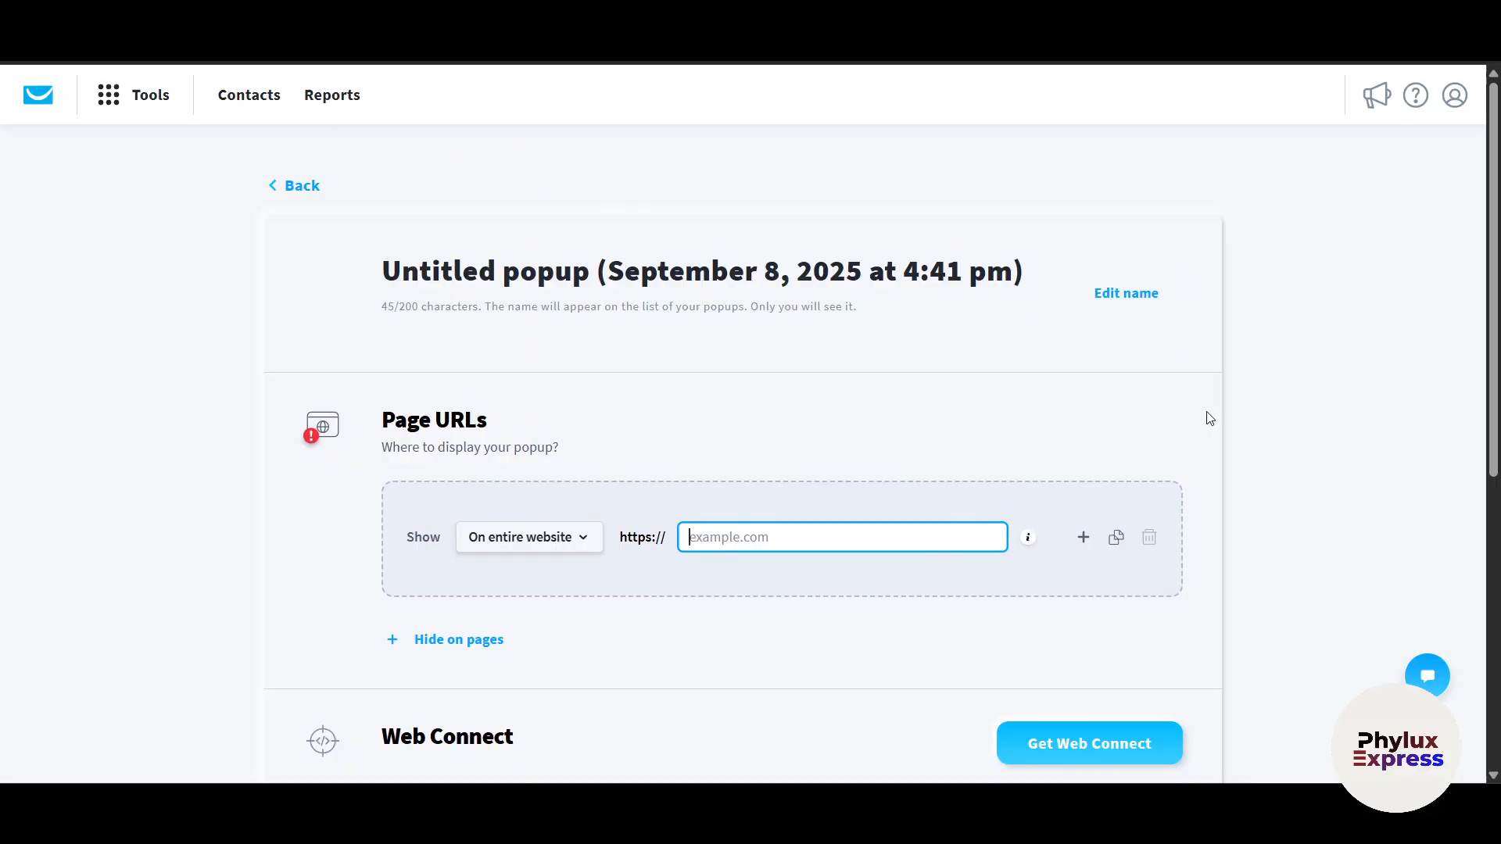
scroll(1280, 435, down, 3)
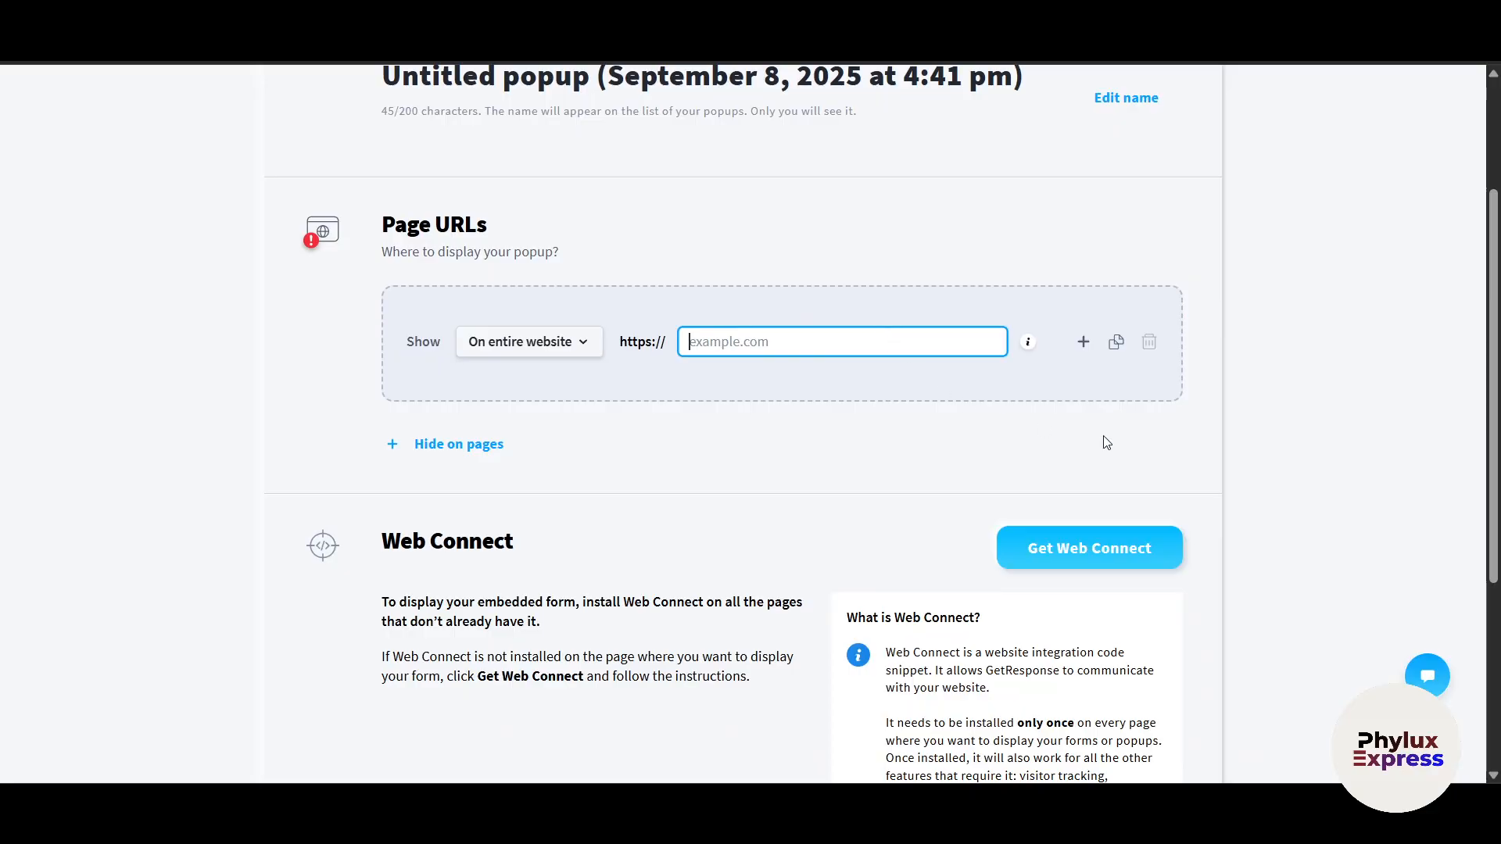
scroll(1264, 452, down, 2)
click(1114, 463)
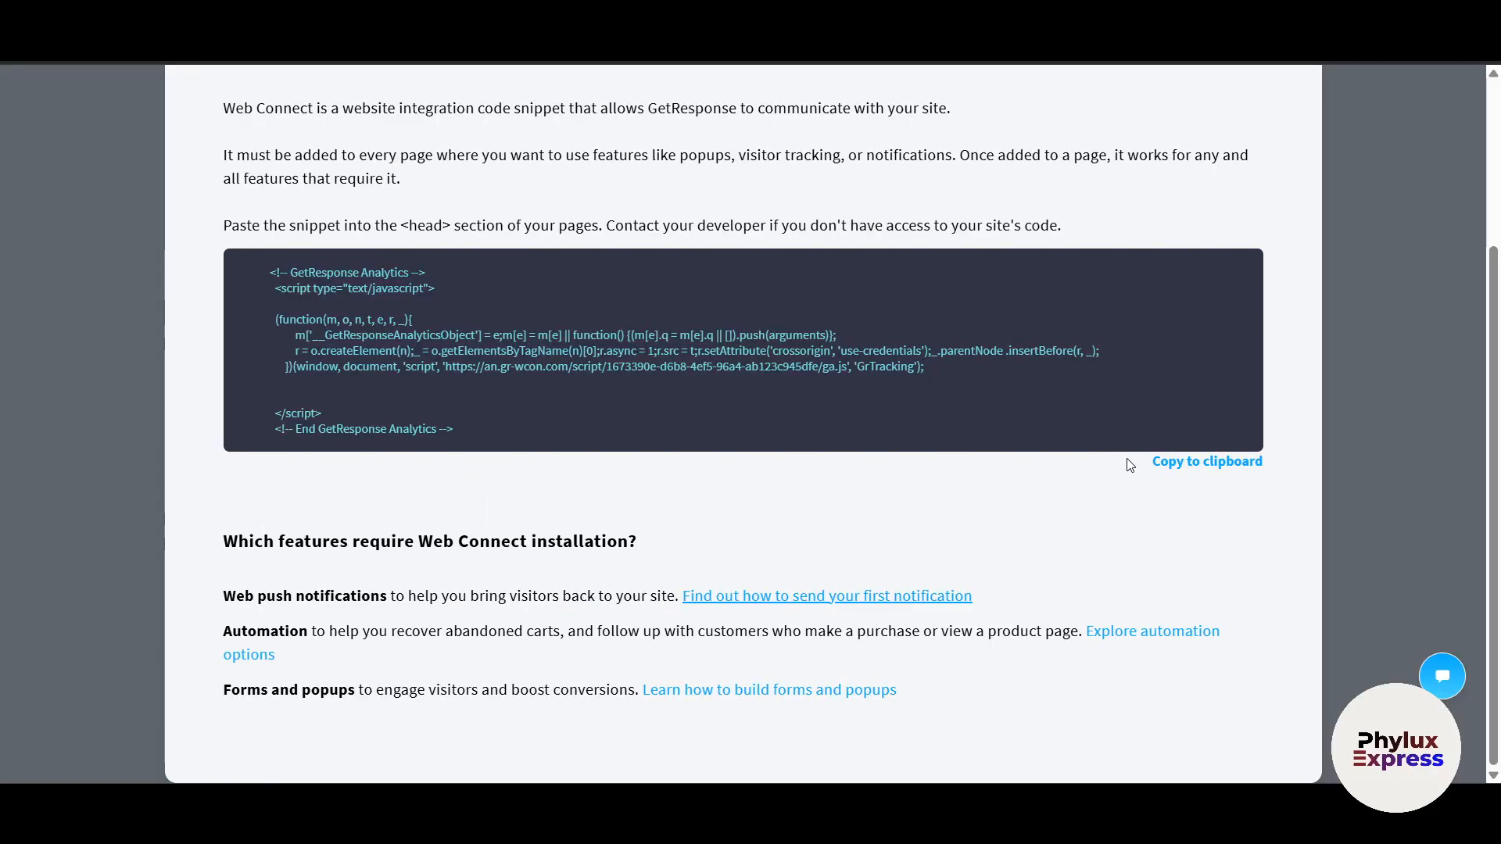
scroll(1127, 461, up, 3)
scroll(391, 504, down, 1)
drag(452, 526, 269, 378)
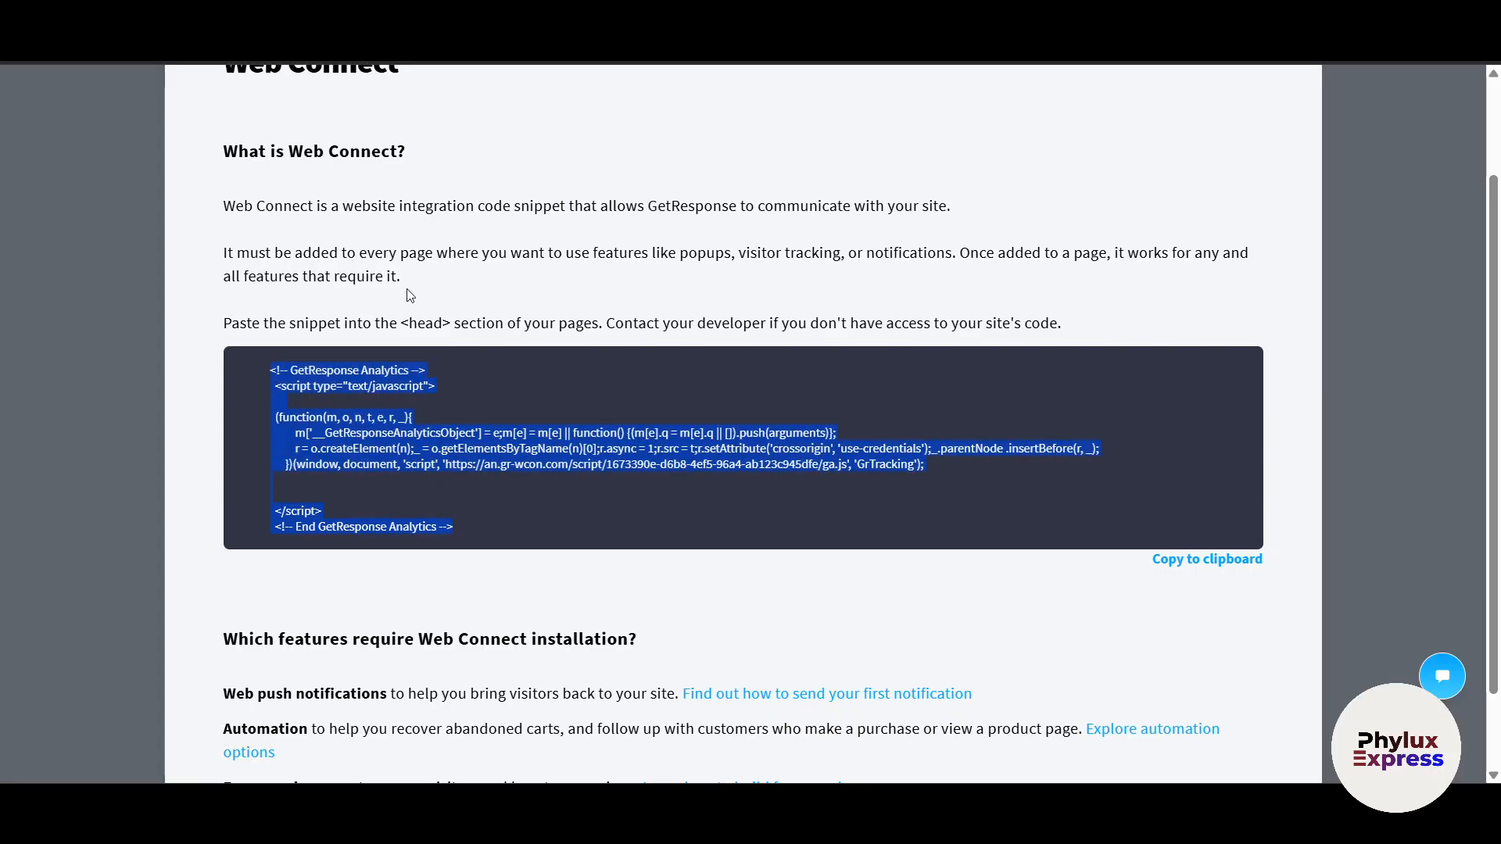
scroll(1042, 241, up, 3)
click(1283, 163)
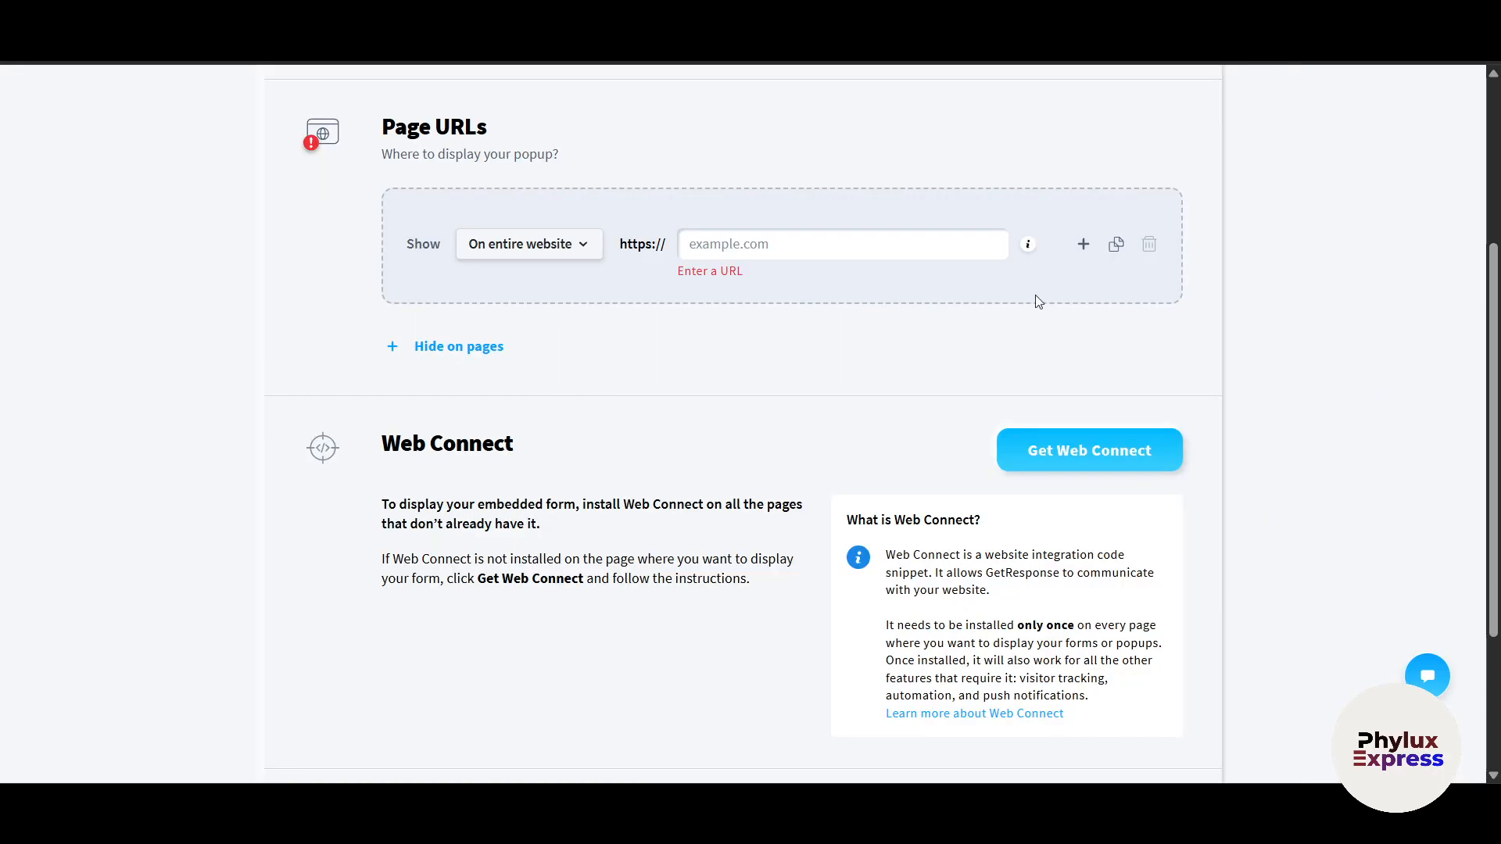
scroll(1252, 391, down, 1)
scroll(1252, 392, down, 2)
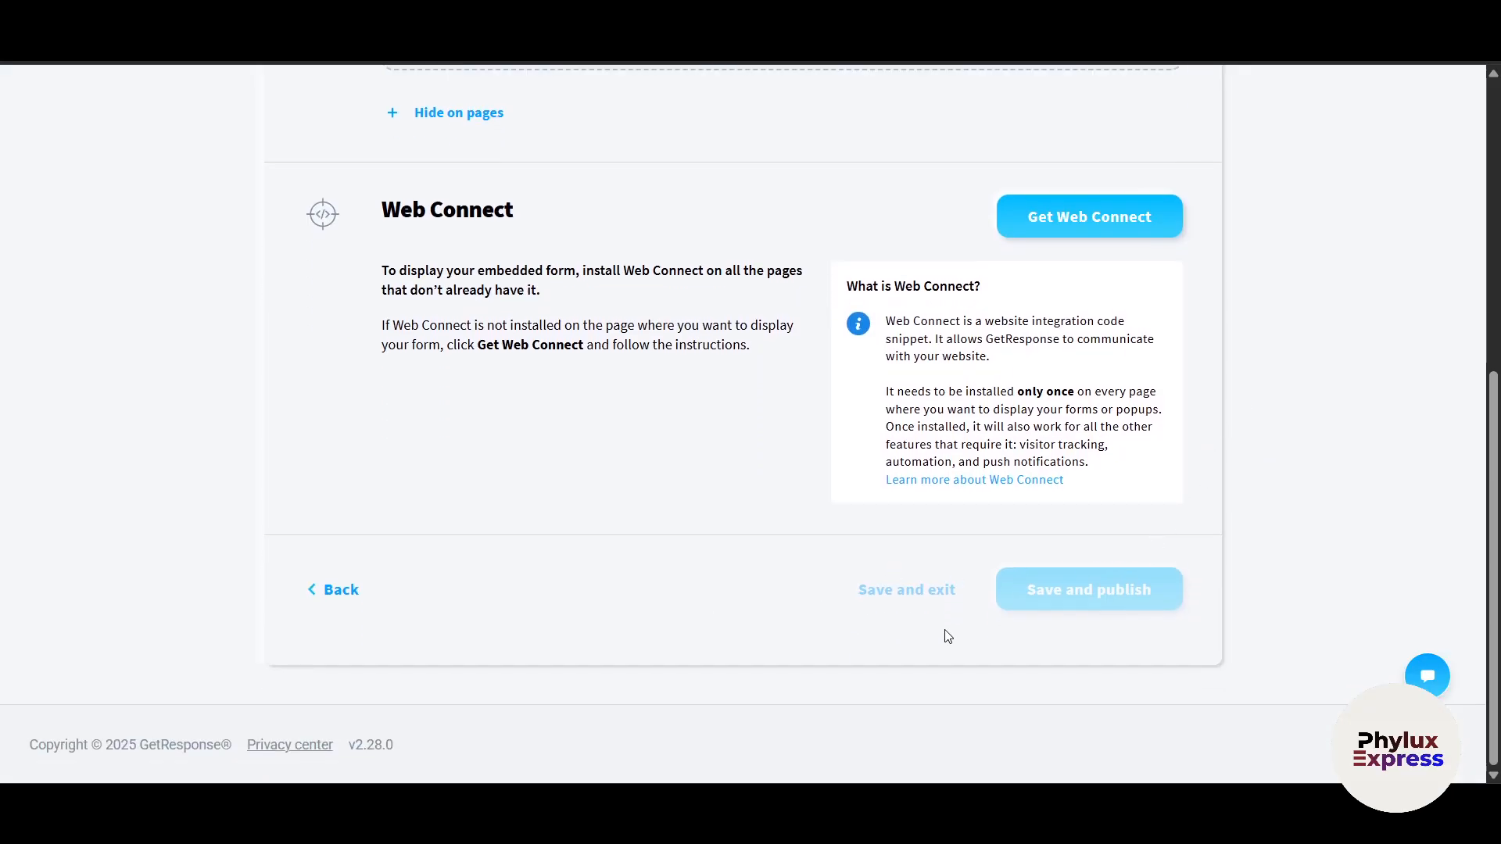
scroll(1098, 593, up, 4)
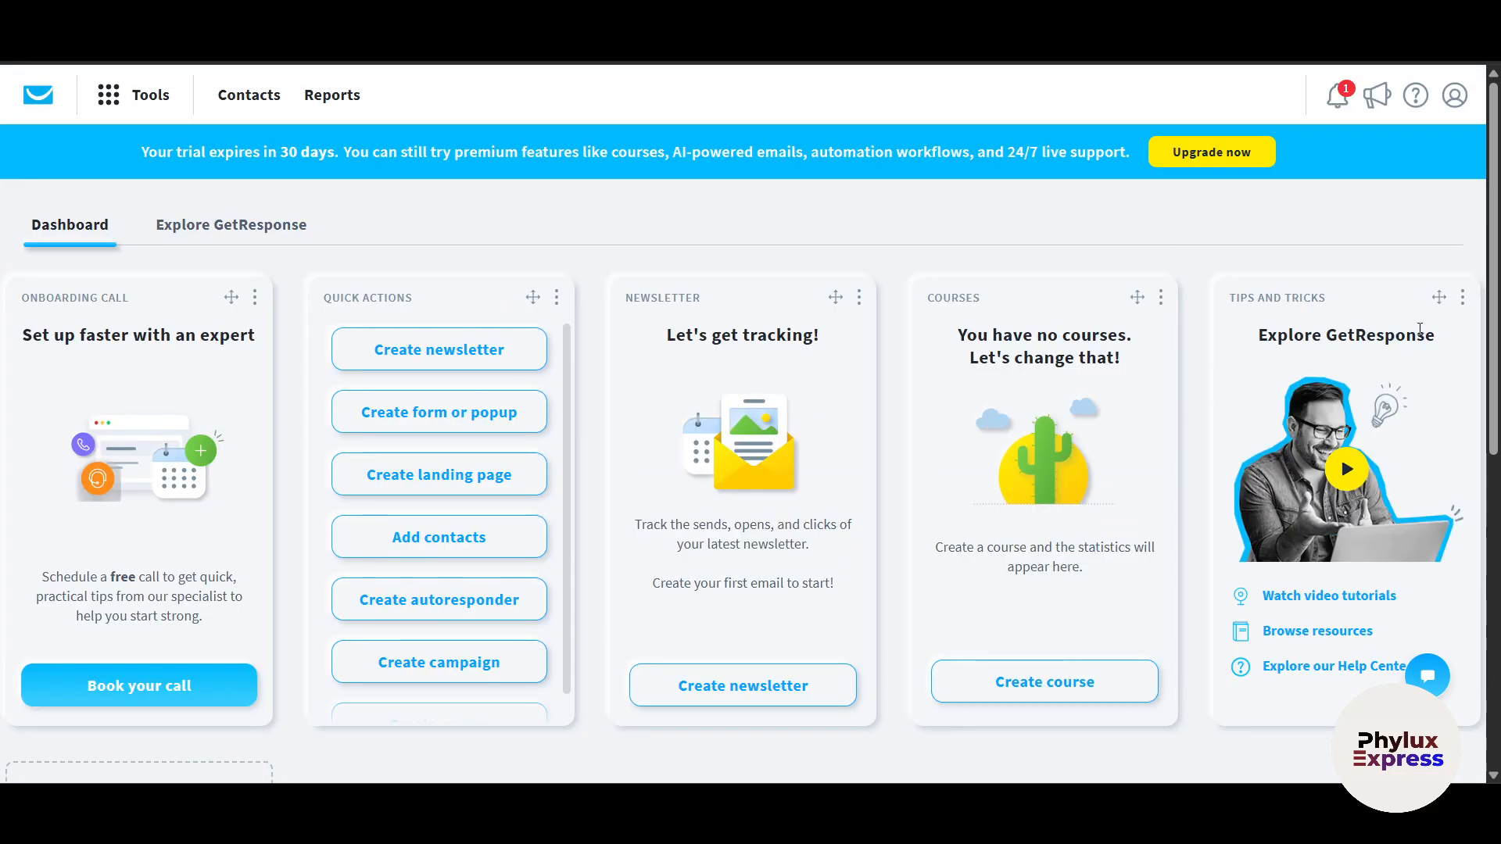
Step: Start a newsletter from the dashboard's quick actions, choosing to create it with the AI email generator
scroll(418, 414, down, 1)
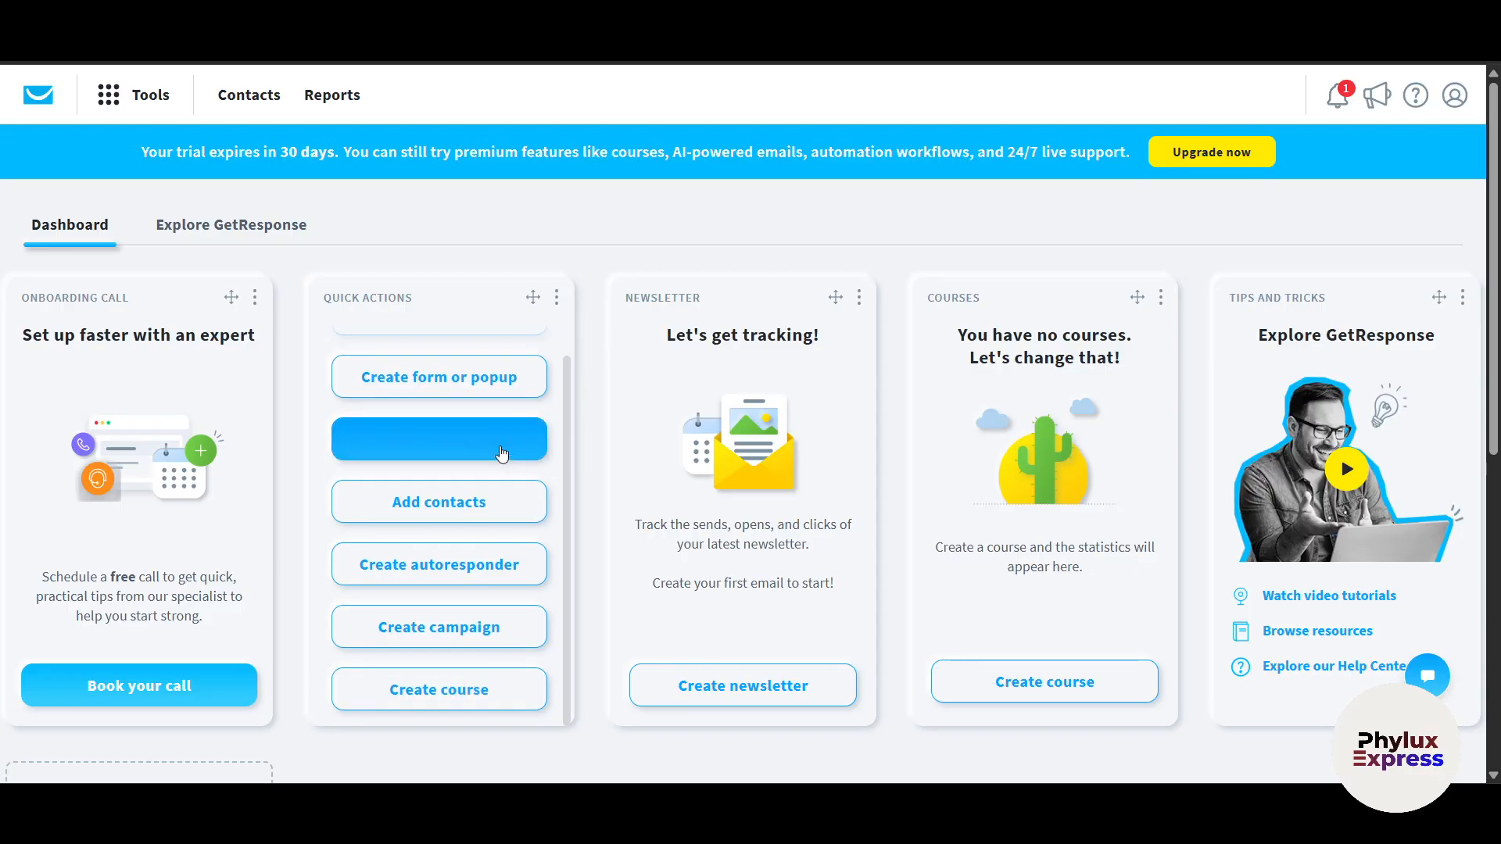
scroll(440, 480, up, 1)
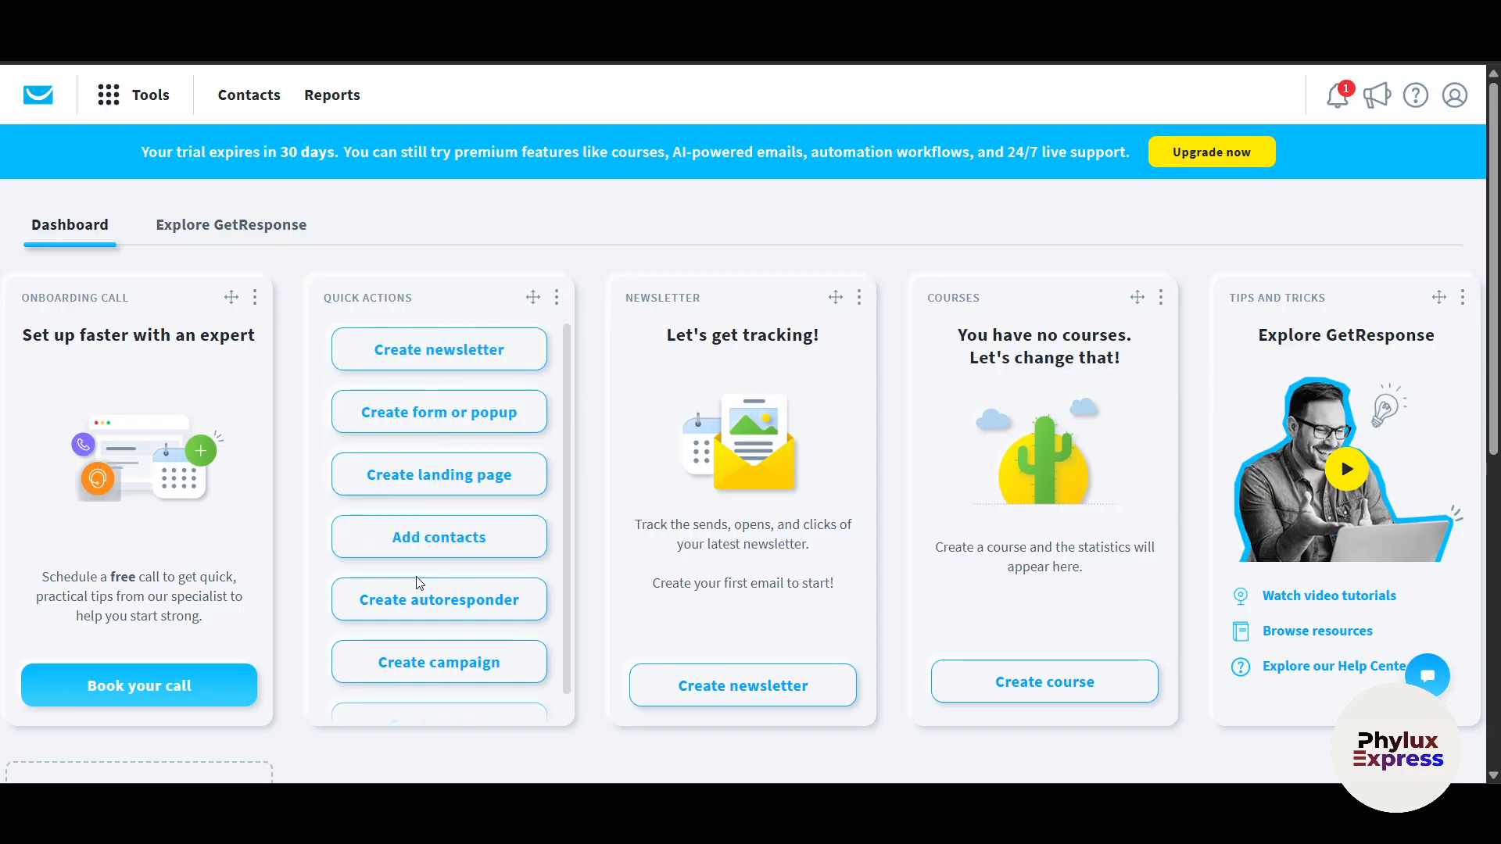
scroll(428, 630, down, 1)
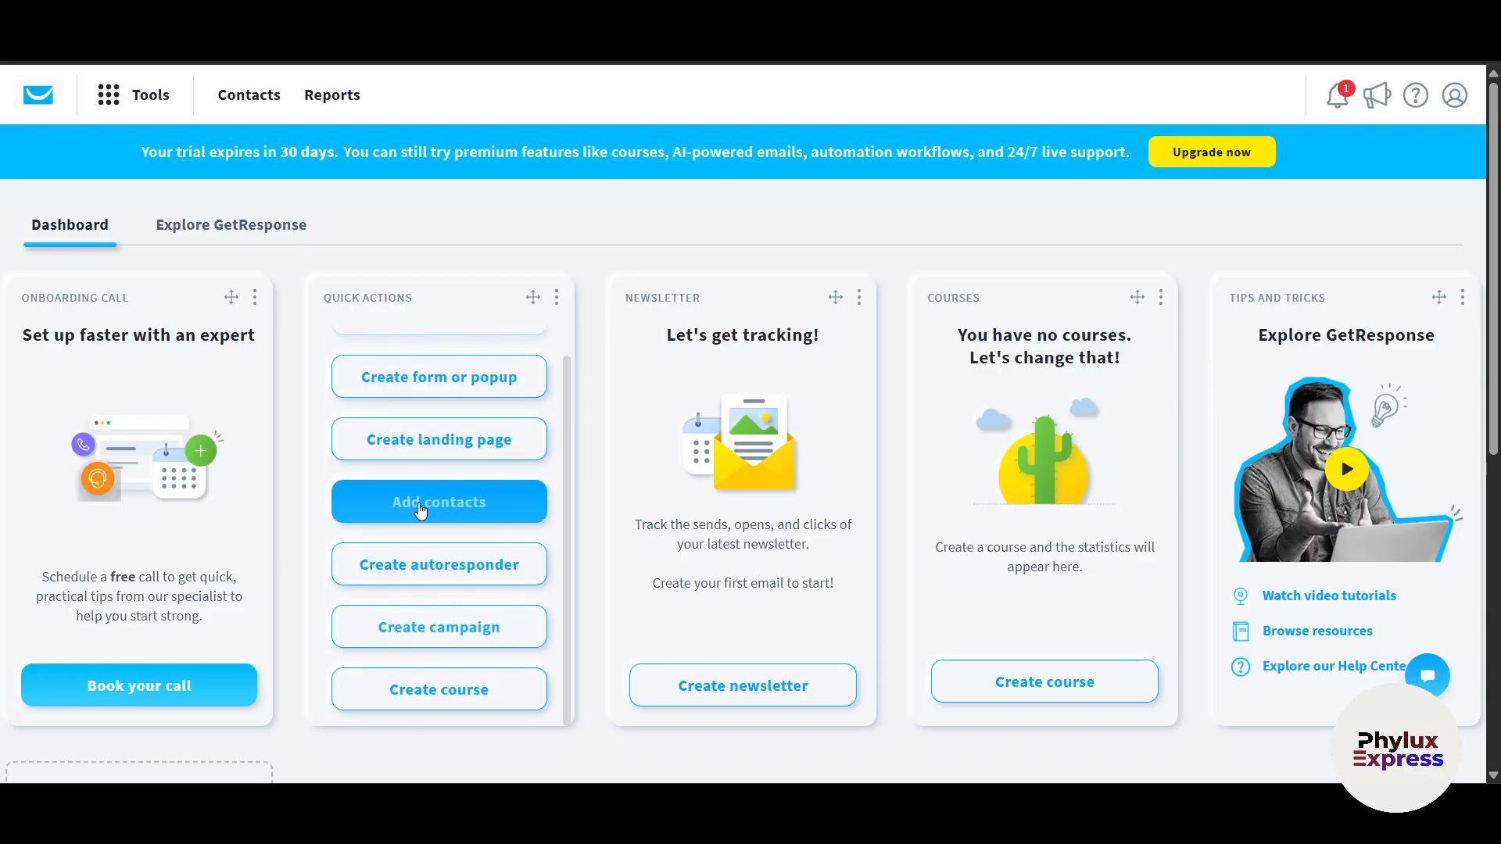
scroll(429, 469, up, 1)
right_click(421, 359)
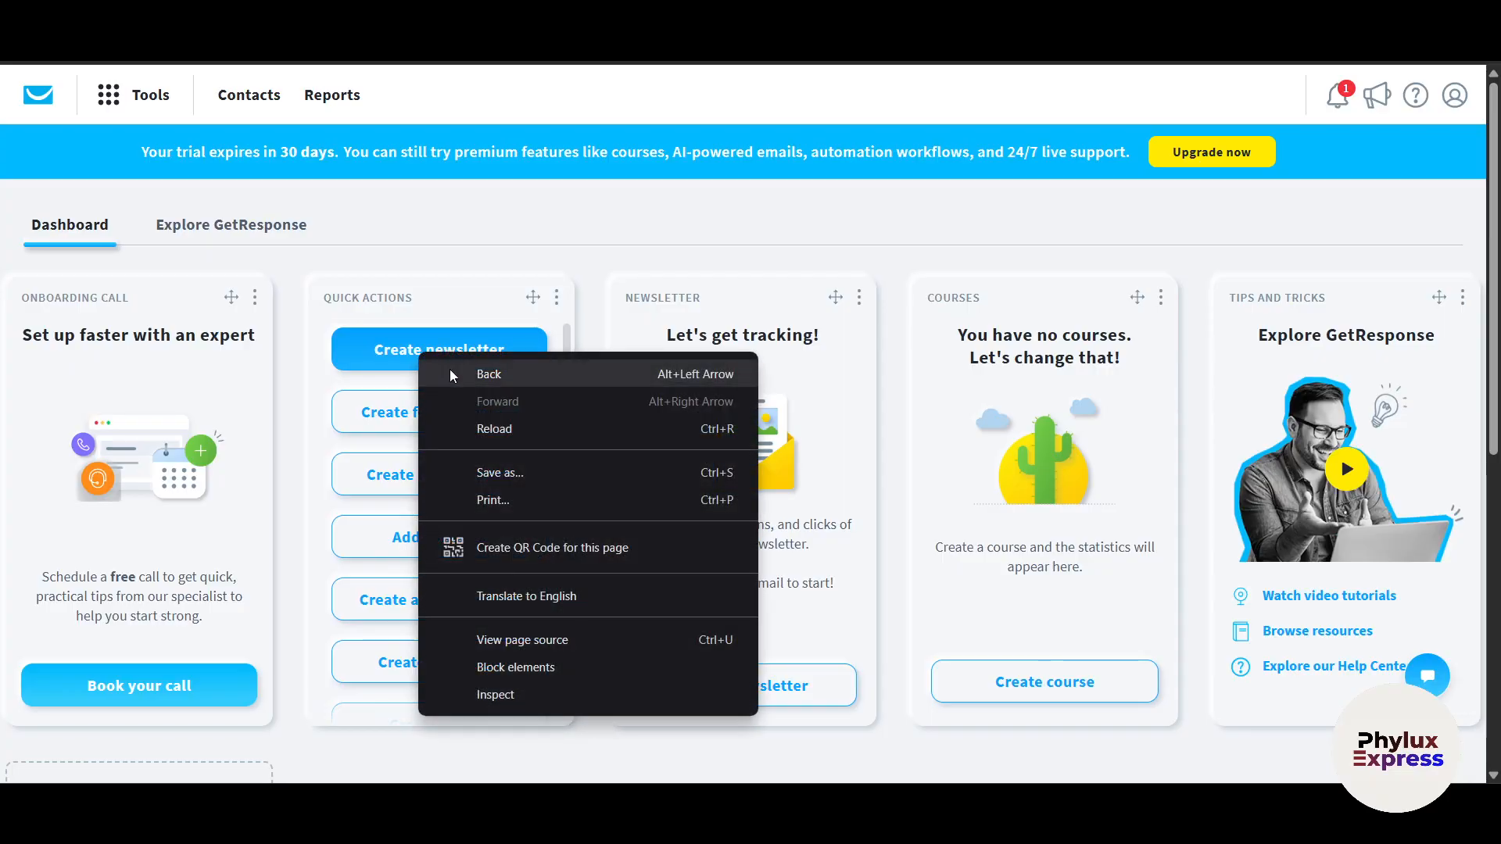
click(390, 355)
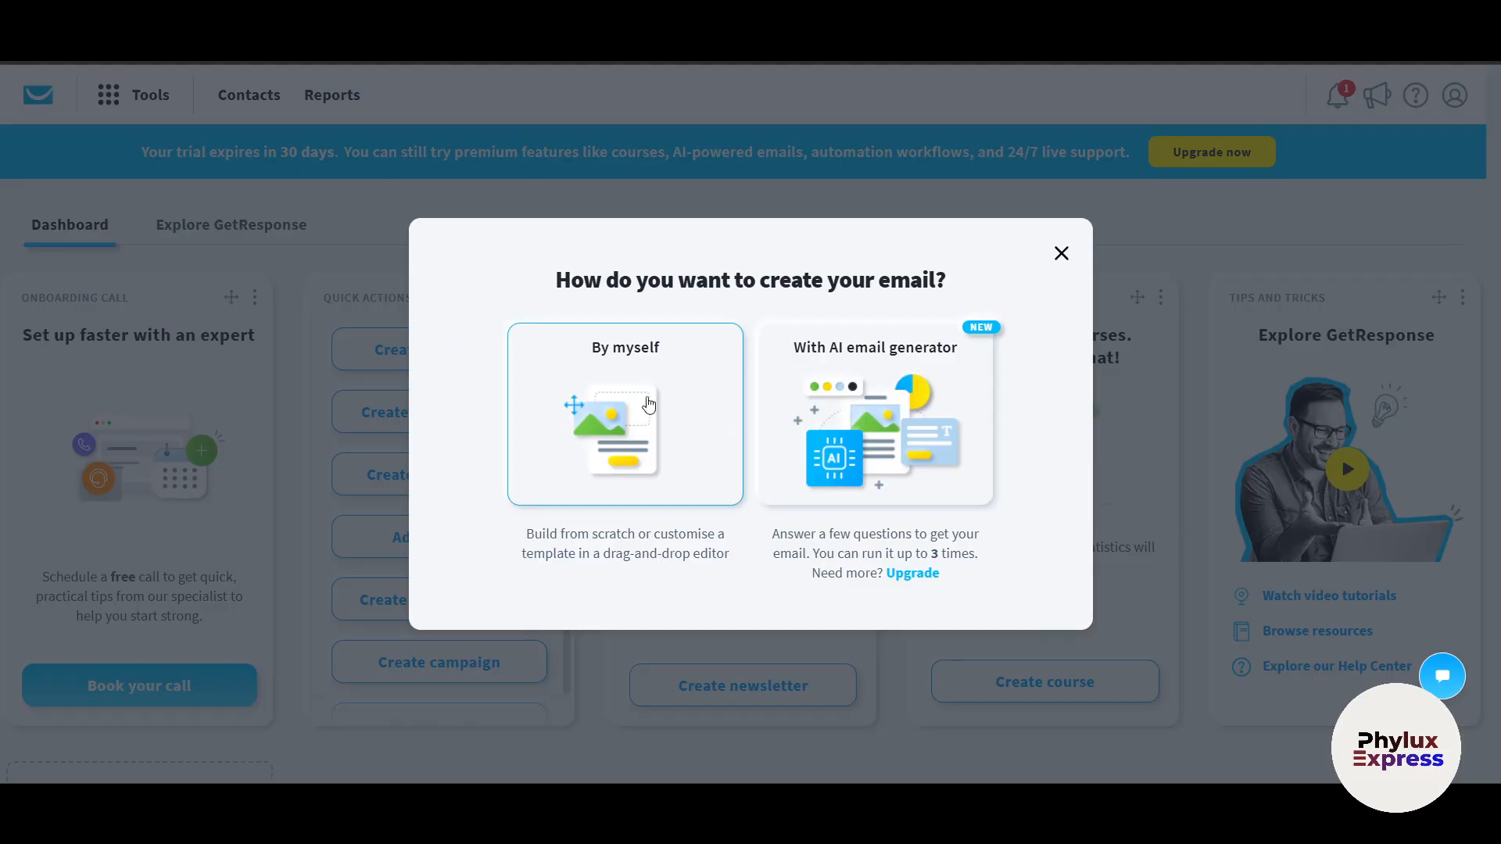
click(813, 415)
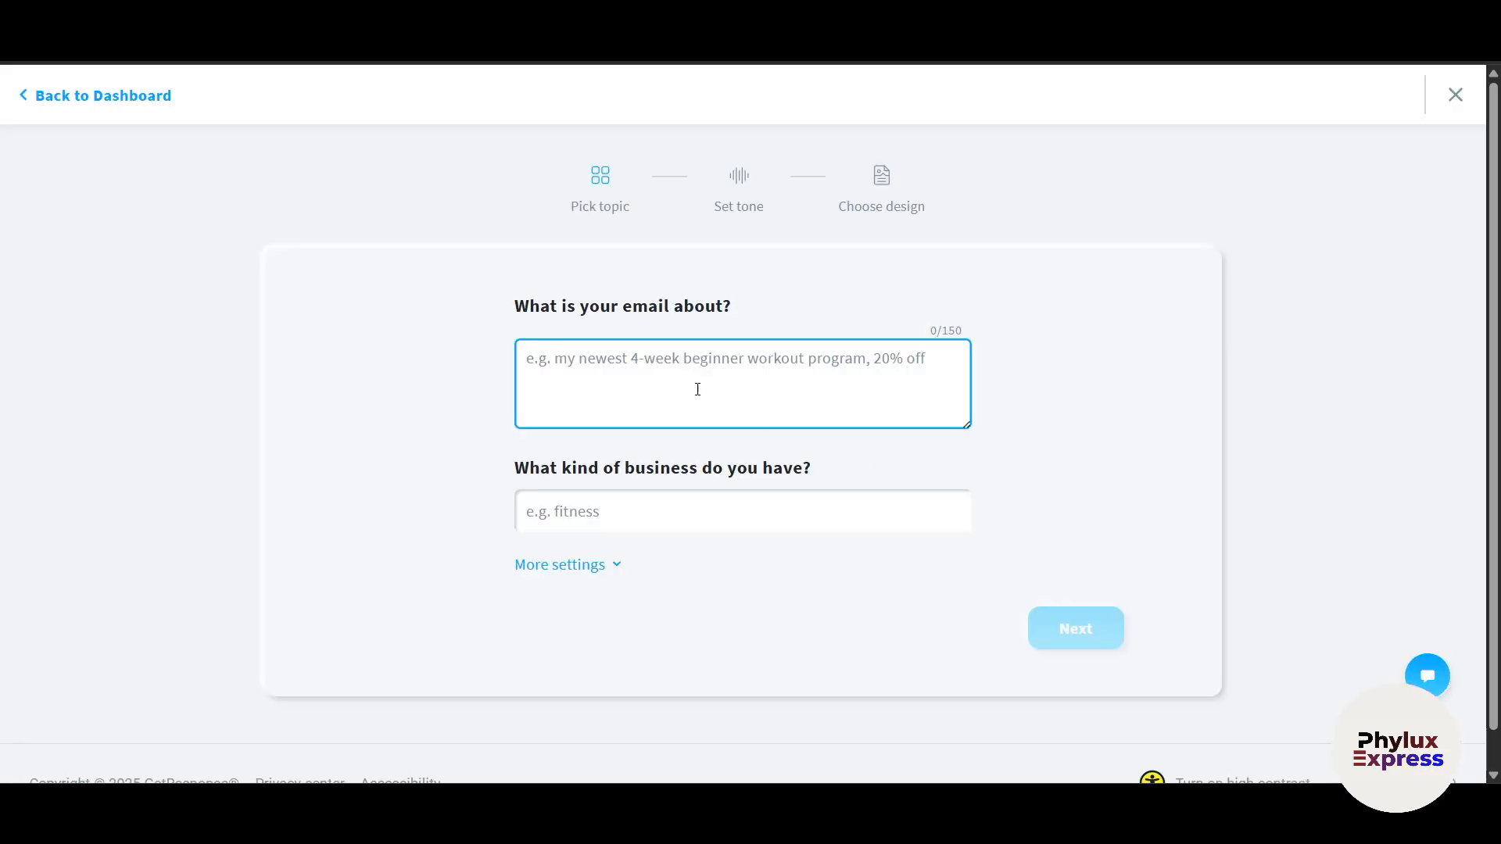
Step: Enter "make a simple working newsletter for video editors" as the email topic and "video editors" as the business, and continue to the tone
text(mak)
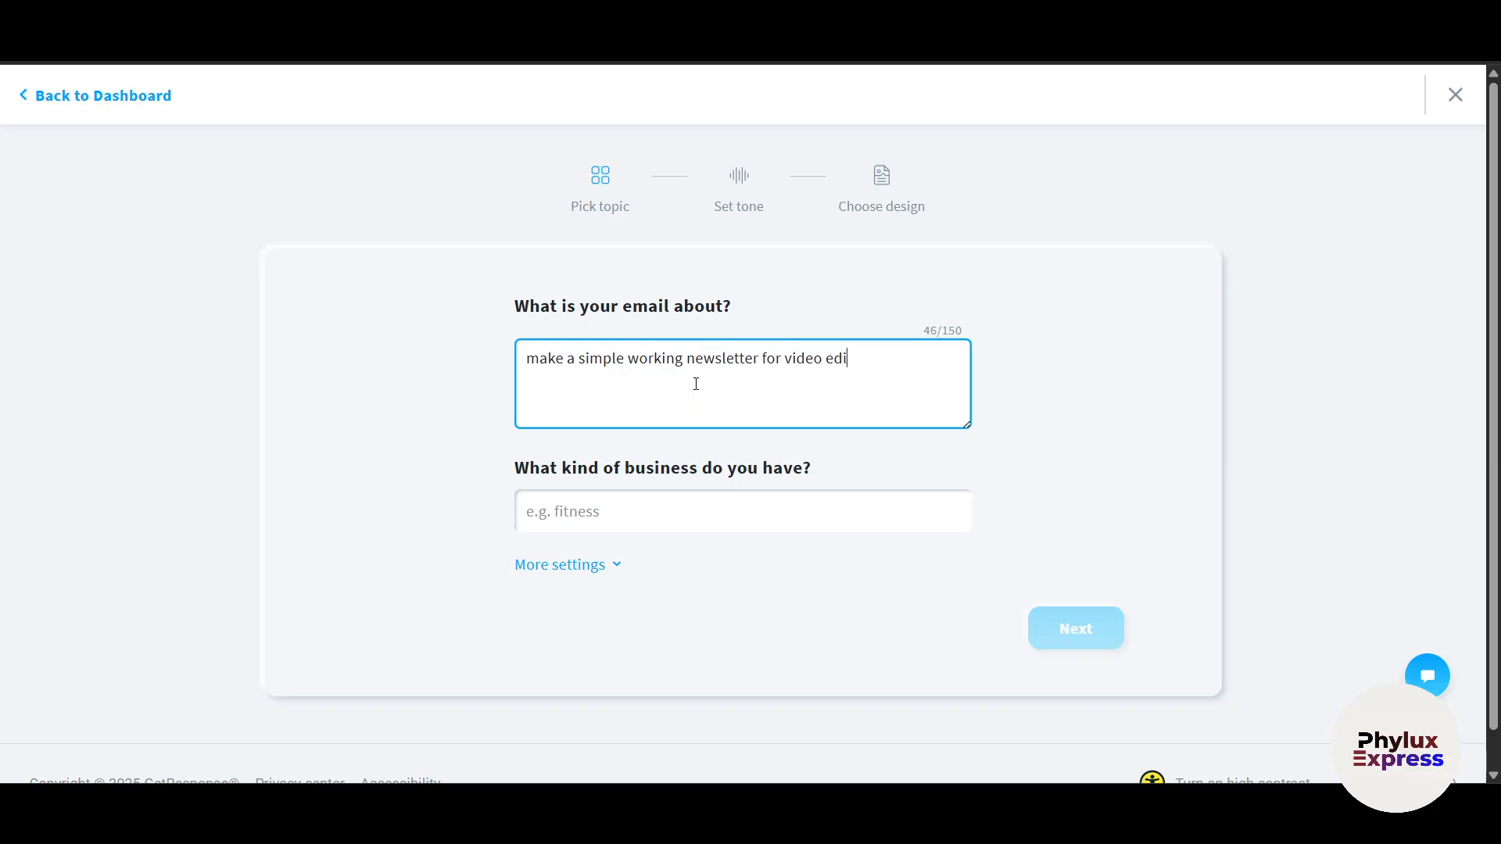
click(660, 512)
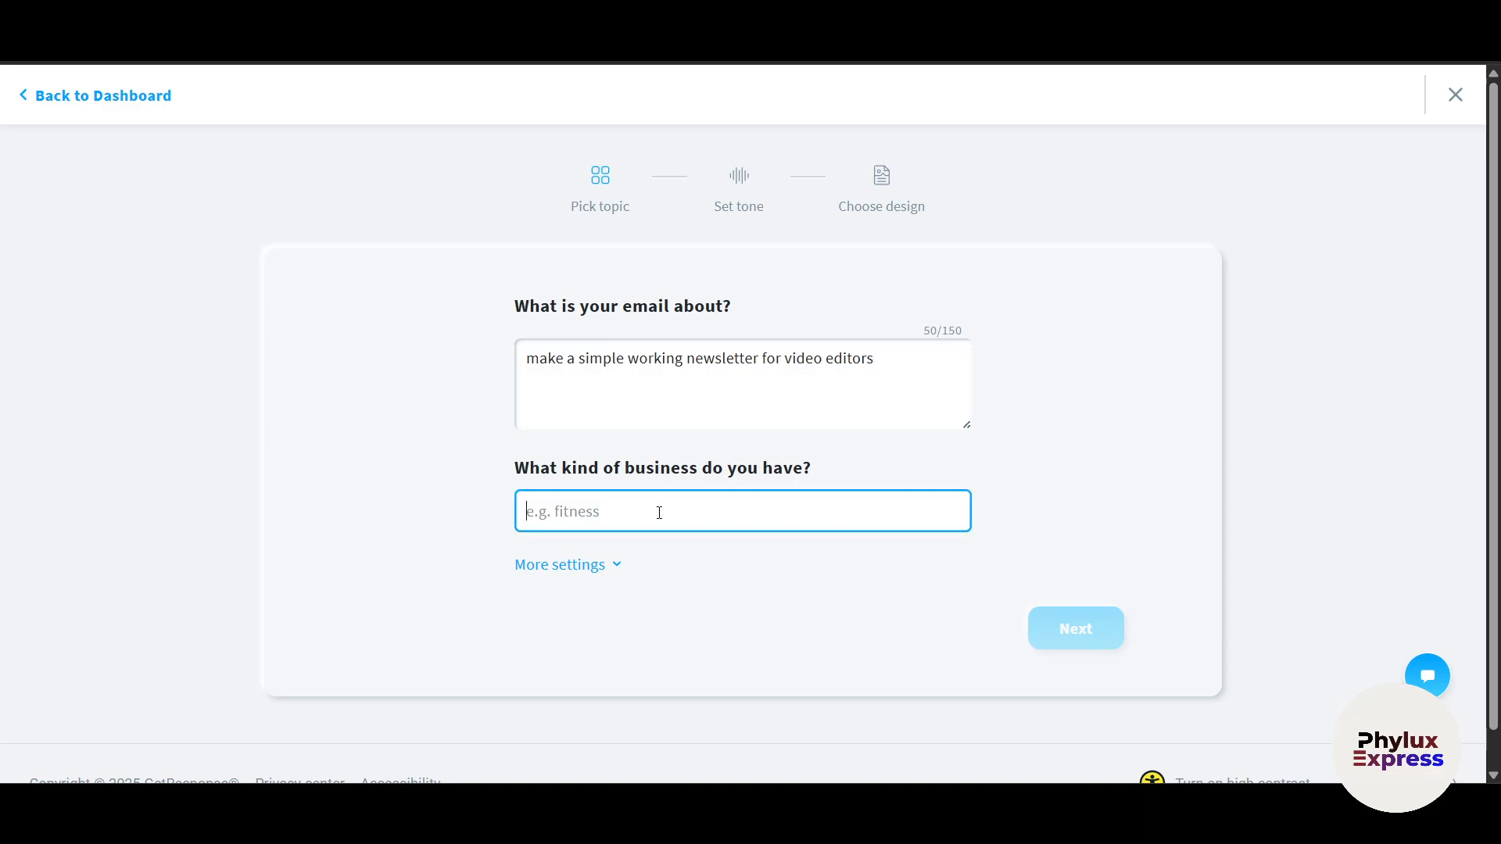
drag(786, 364, 875, 361)
key(ctrl+c)
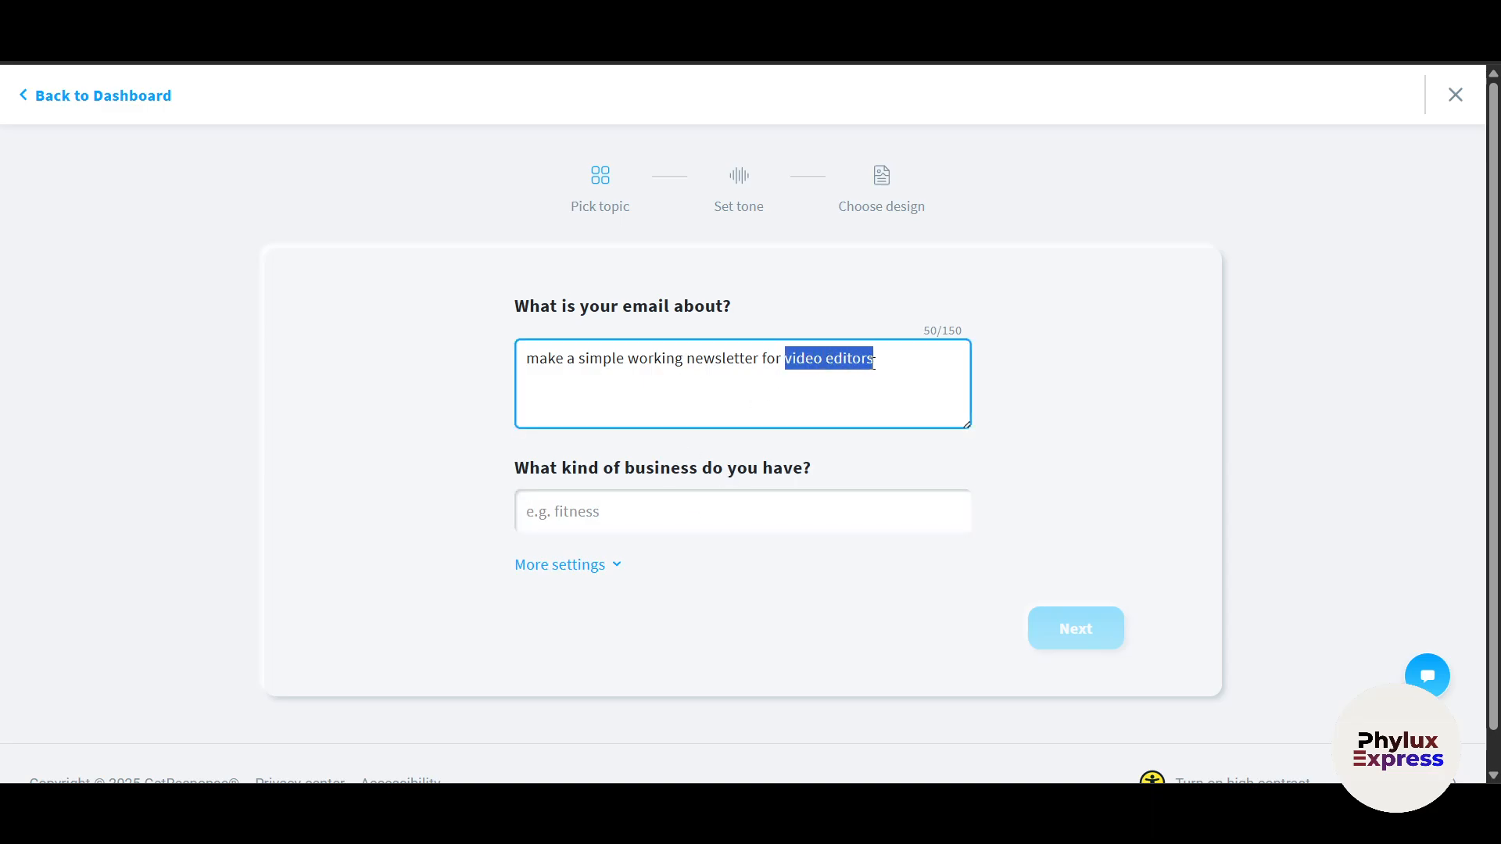
click(674, 508)
key(ctrl+v)
click(602, 565)
scroll(664, 421, down, 3)
click(1025, 387)
click(1029, 597)
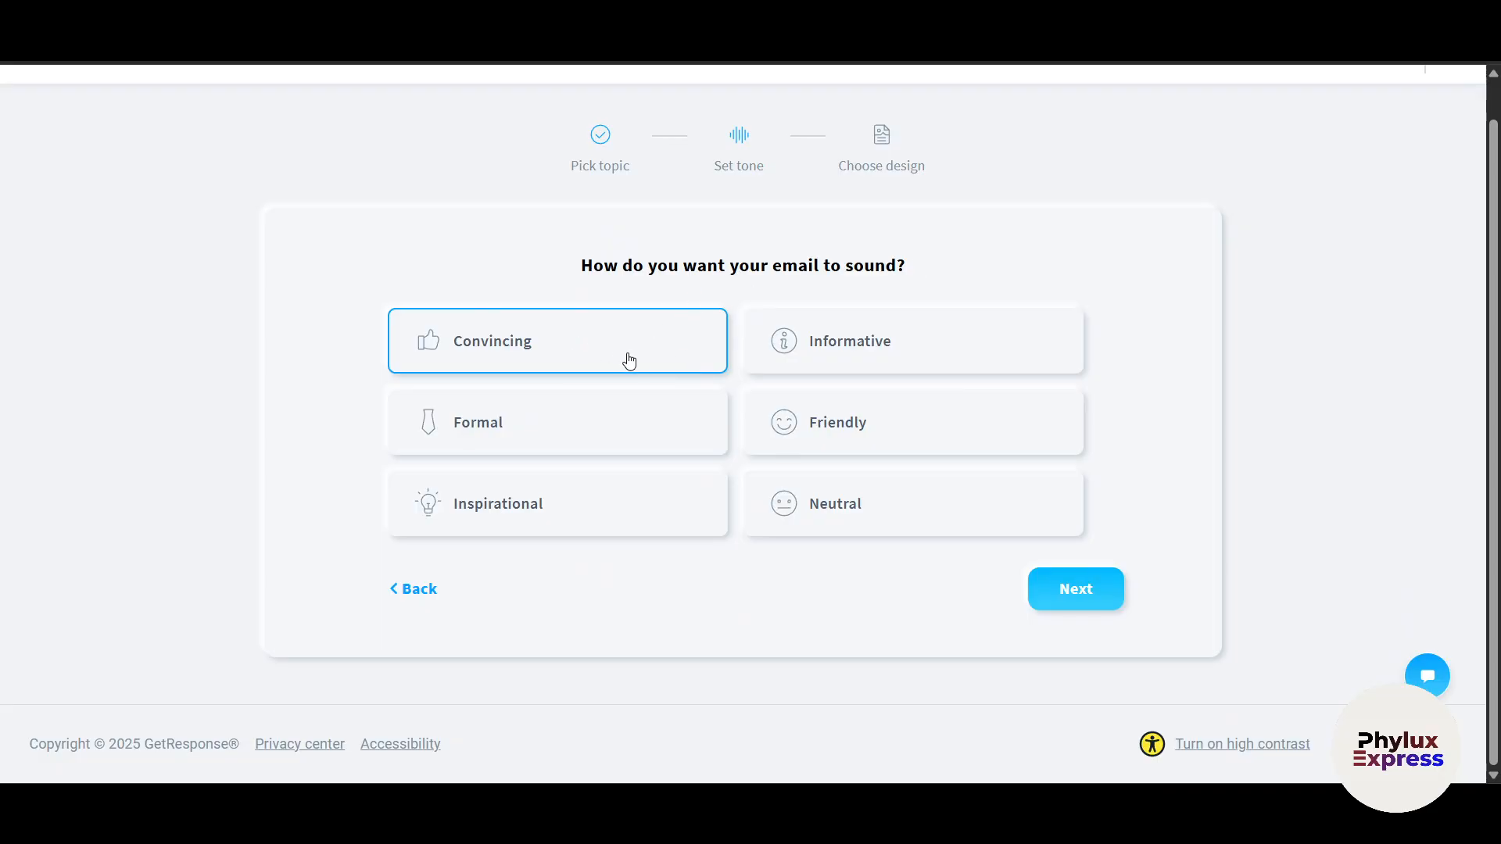
Step: Choose the Inspirational tone, the 1 column layout and the Bright palette for the AI-generated email
click(532, 505)
click(1079, 596)
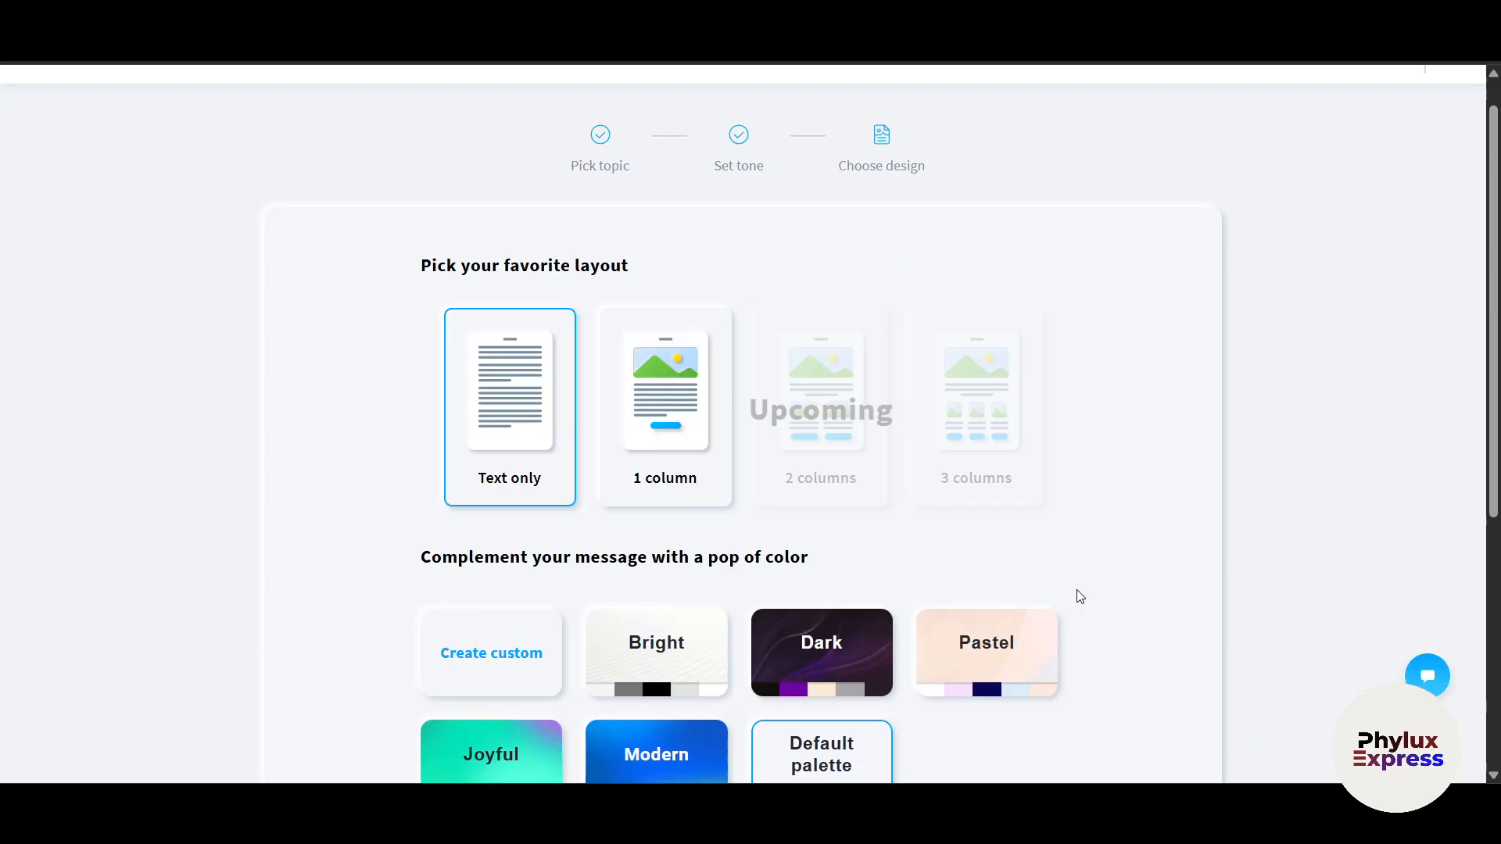
scroll(1016, 578, down, 3)
click(707, 273)
click(677, 469)
scroll(1085, 598, down, 2)
scroll(1085, 598, down, 1)
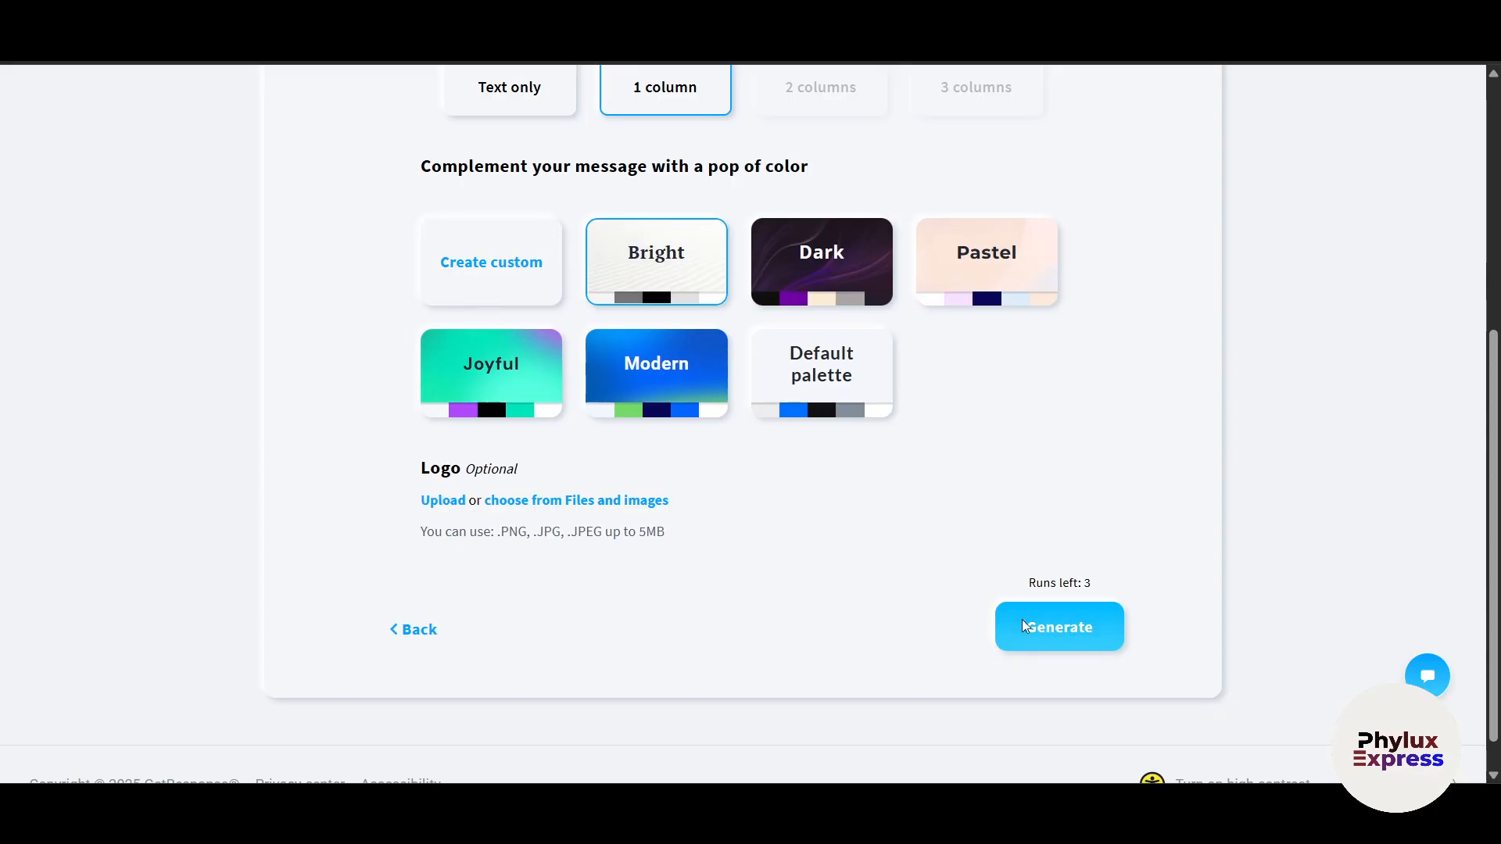
Step: Generate the AI email and review its heading, body text, image, call-to-action button and footer in the editor
click(1061, 627)
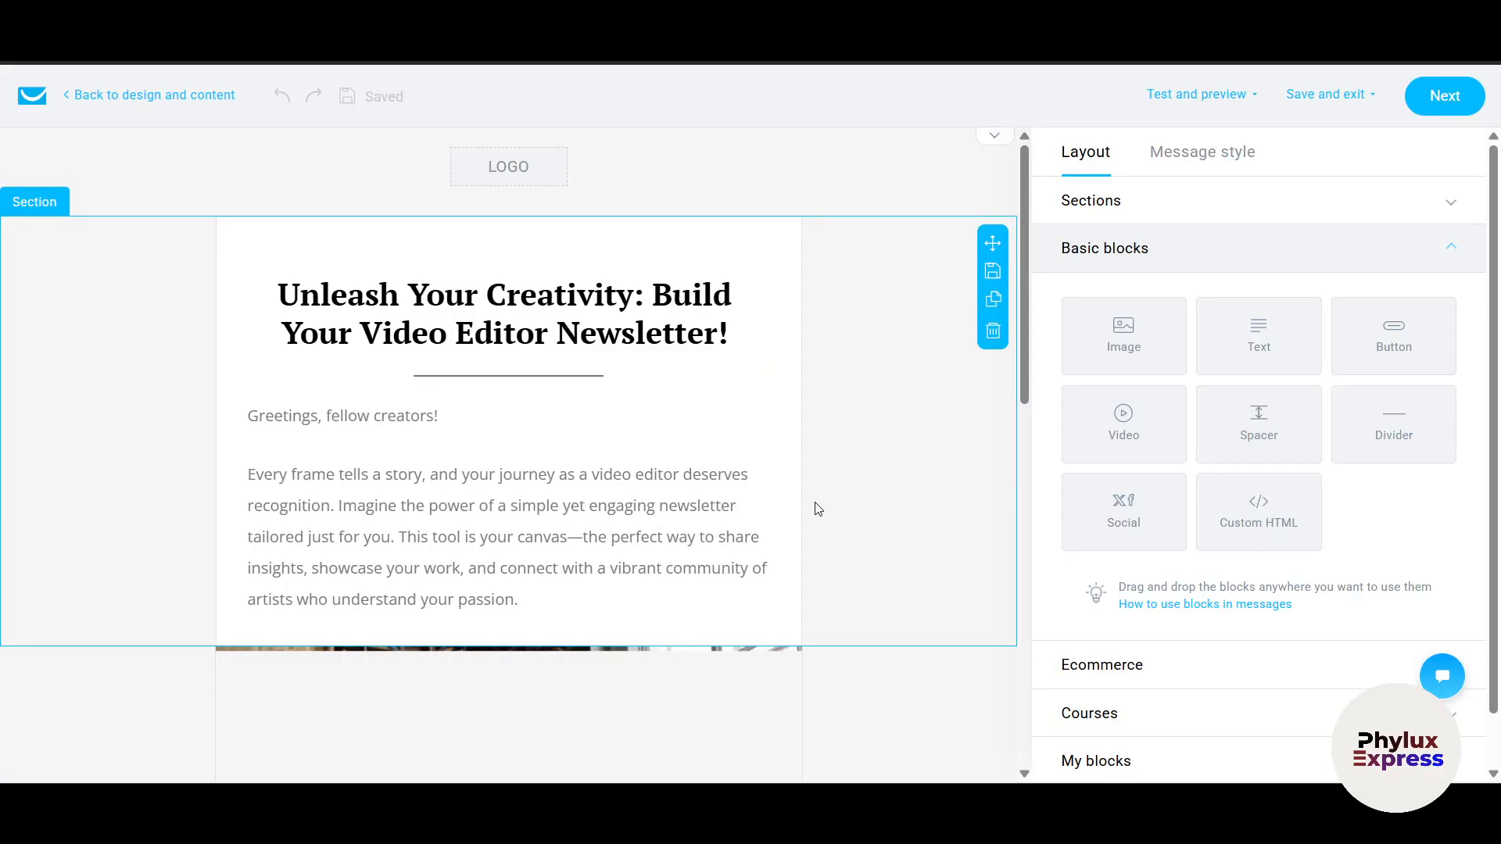
scroll(817, 508, down, 5)
scroll(641, 393, down, 3)
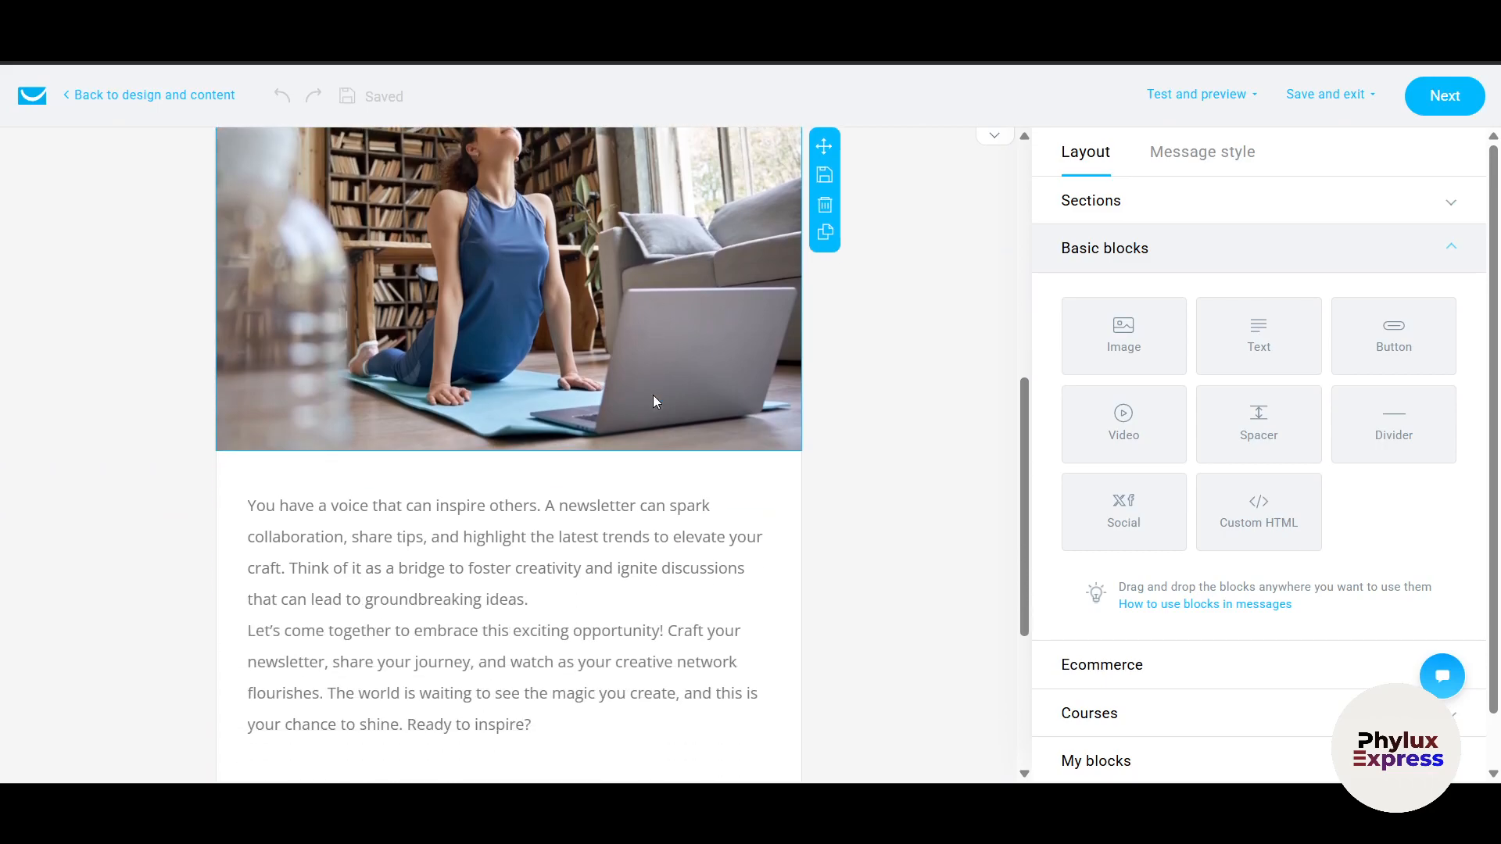
scroll(675, 377, down, 4)
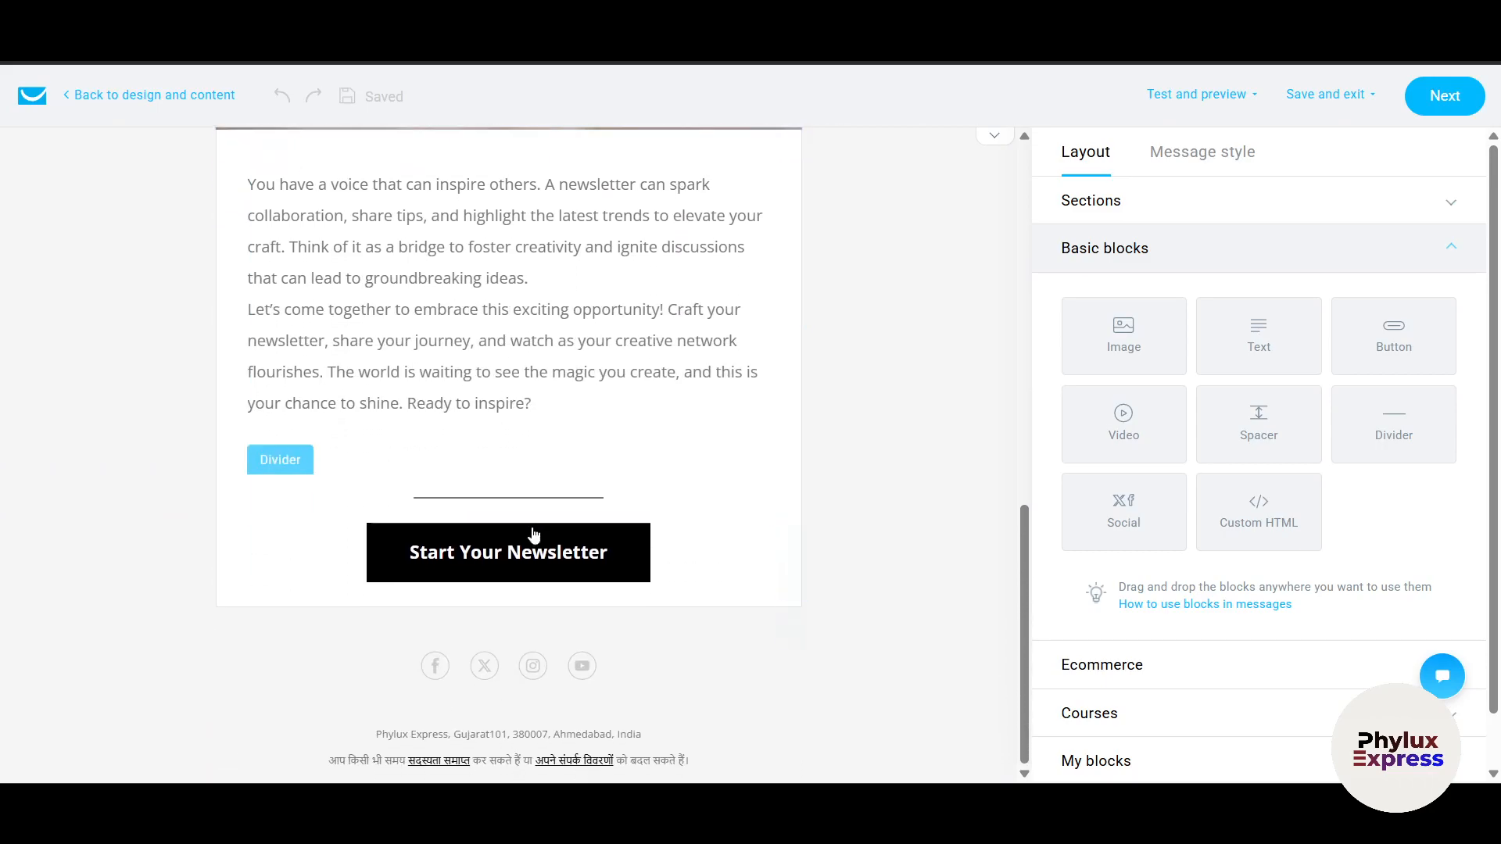
scroll(531, 554, up, 3)
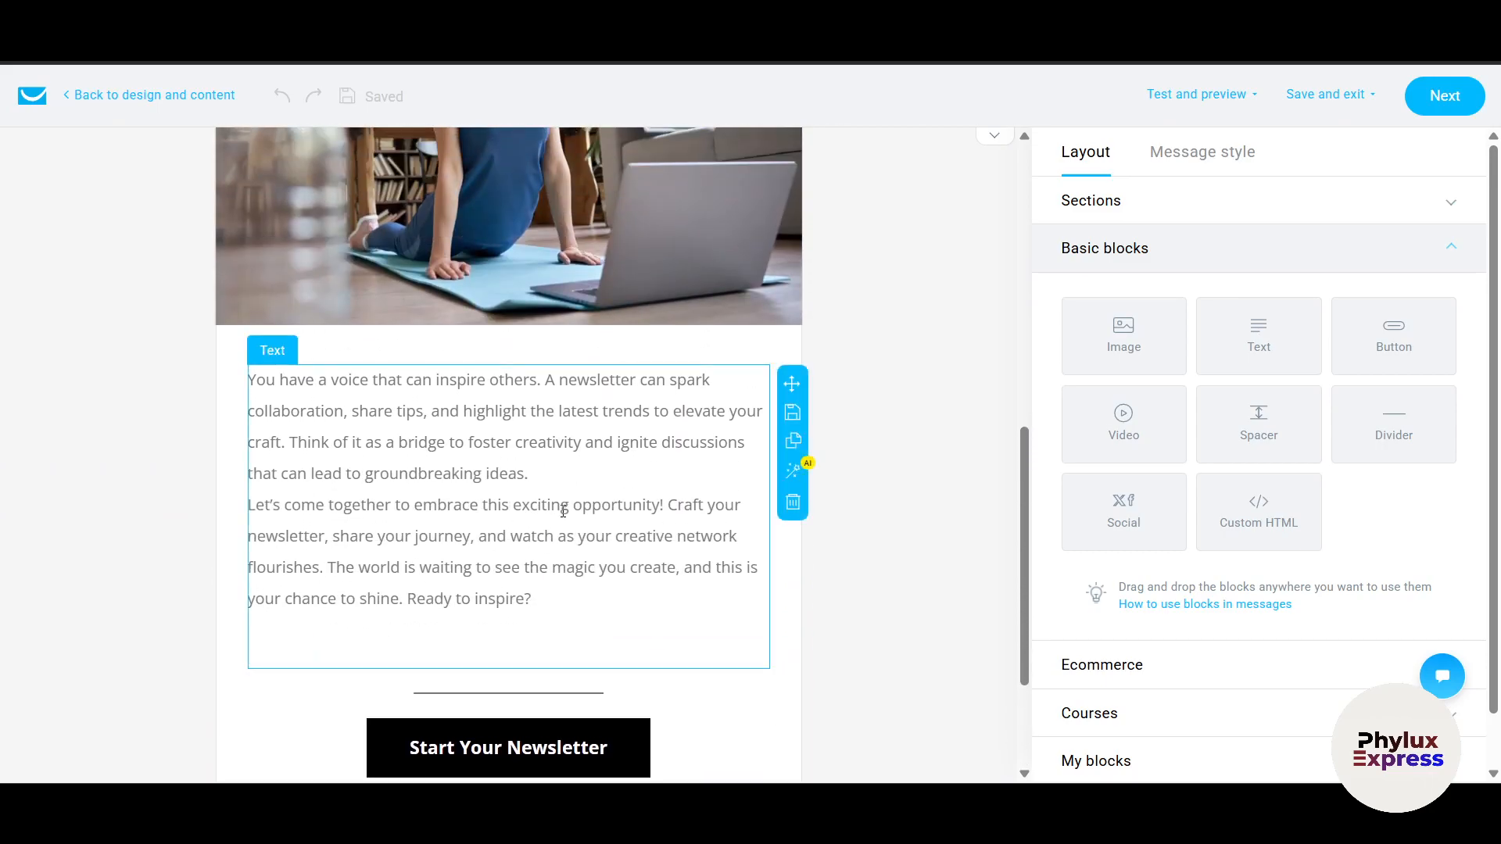
scroll(563, 512, up, 10)
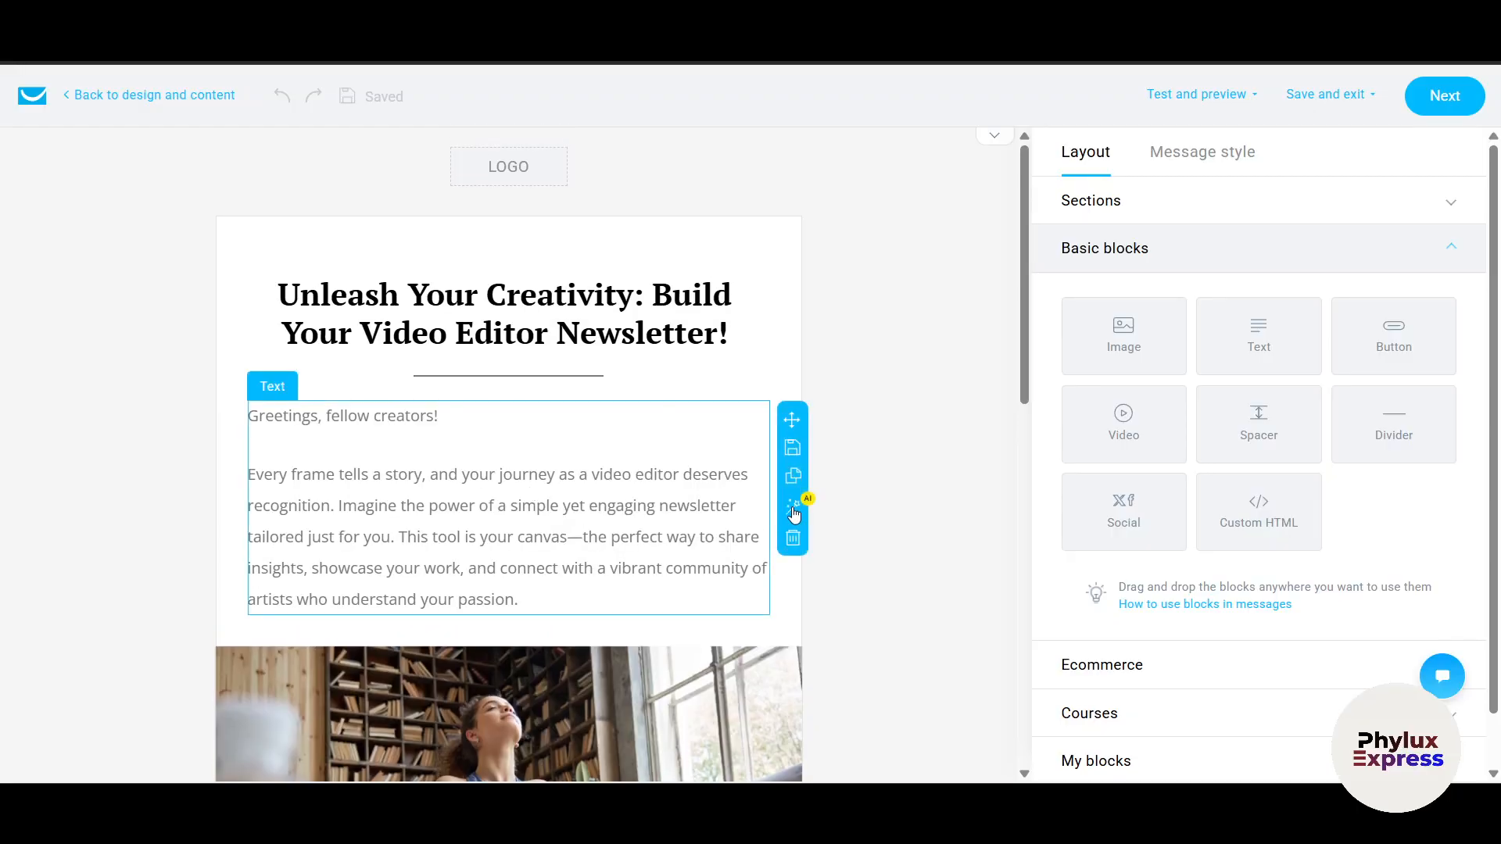
scroll(626, 492, down, 1)
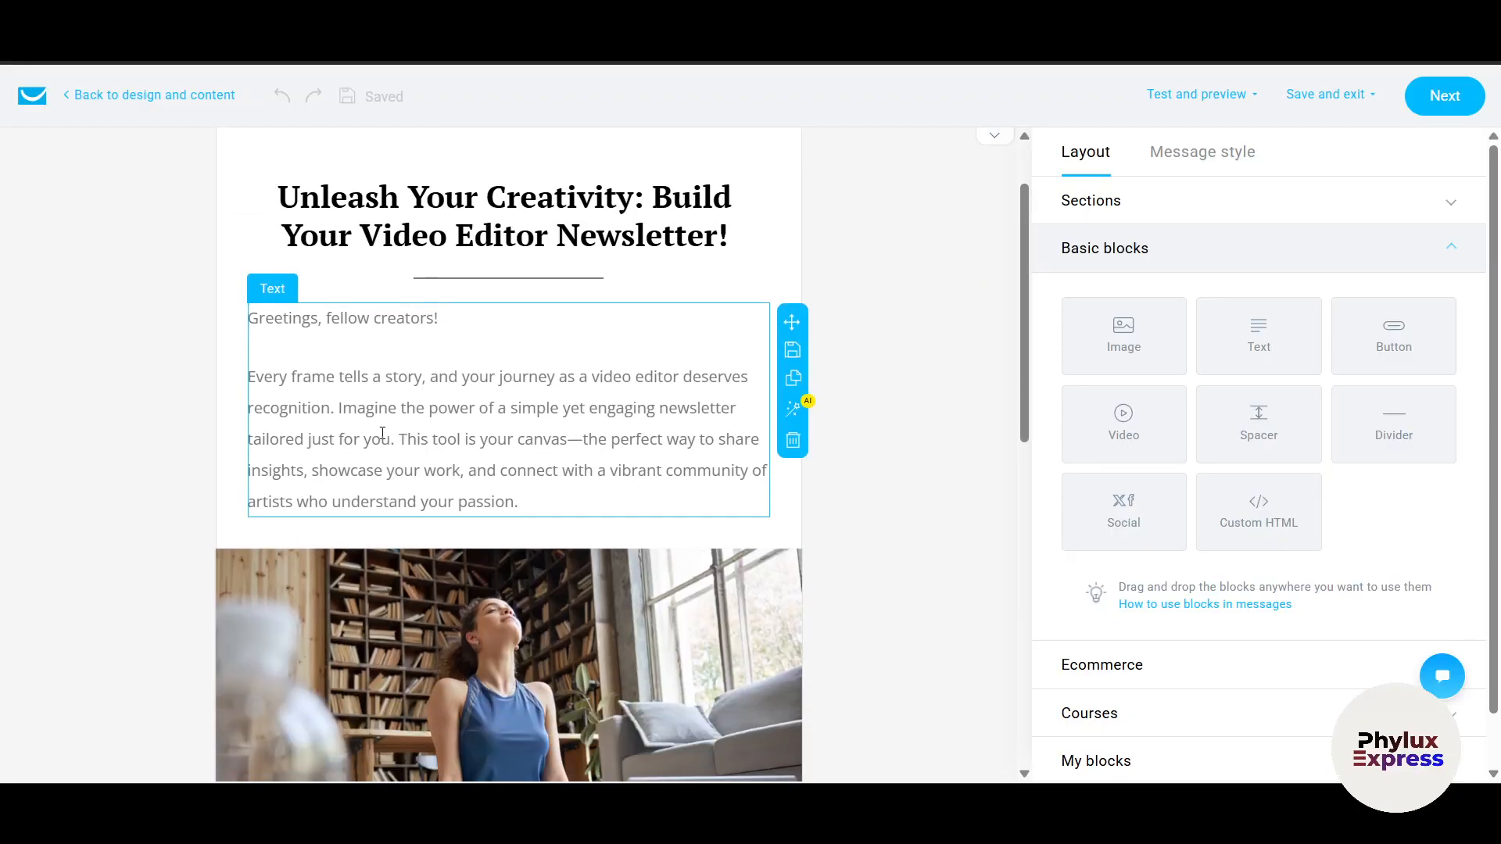
scroll(731, 443, down, 1)
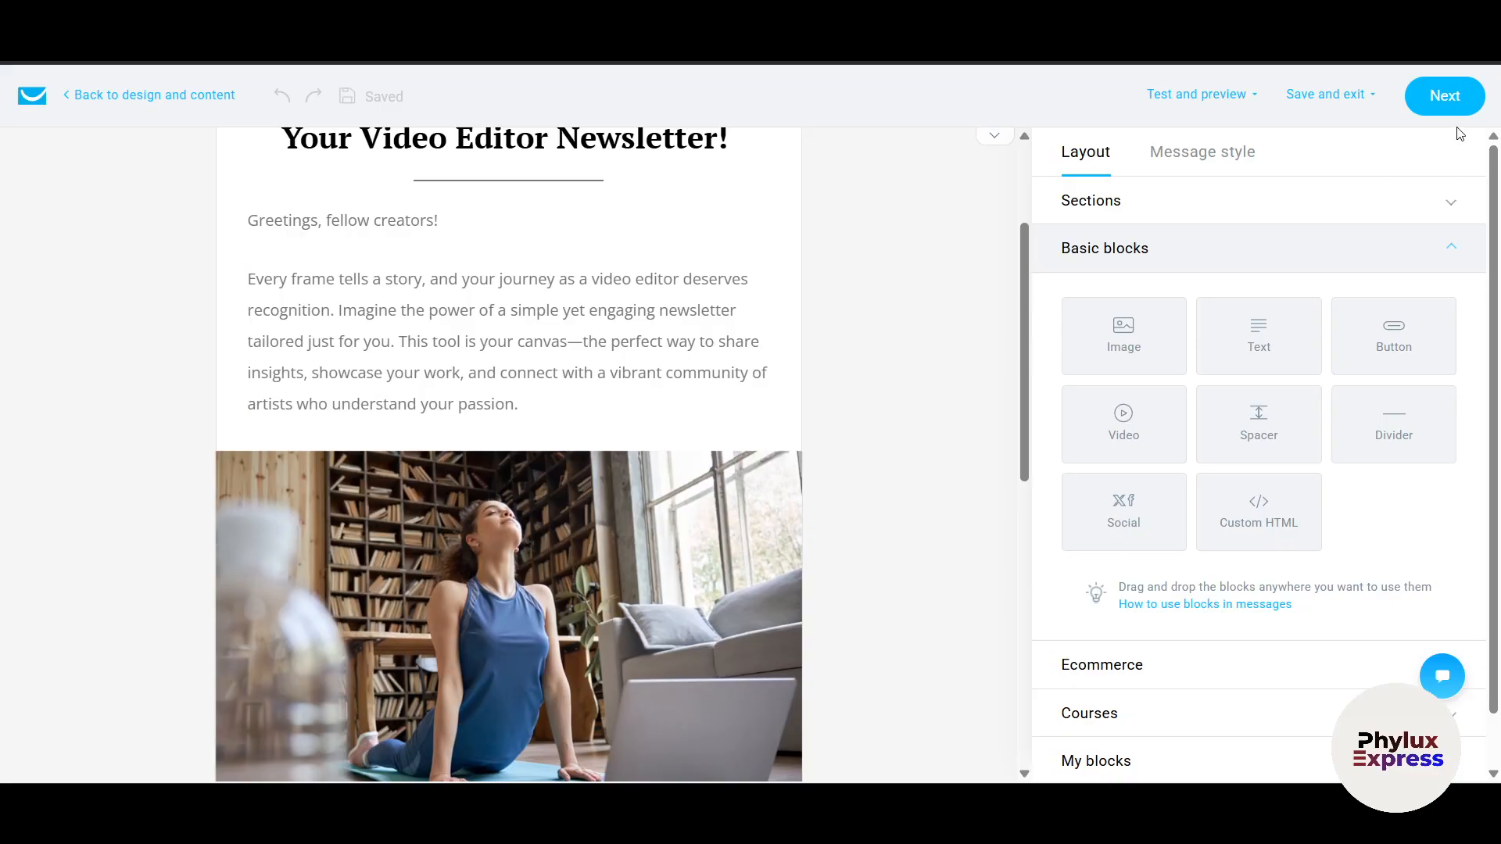
Step: Look through the newsletter's test and preview options, including test message, inbox preview, spam check and accessibility
click(1214, 100)
click(1199, 96)
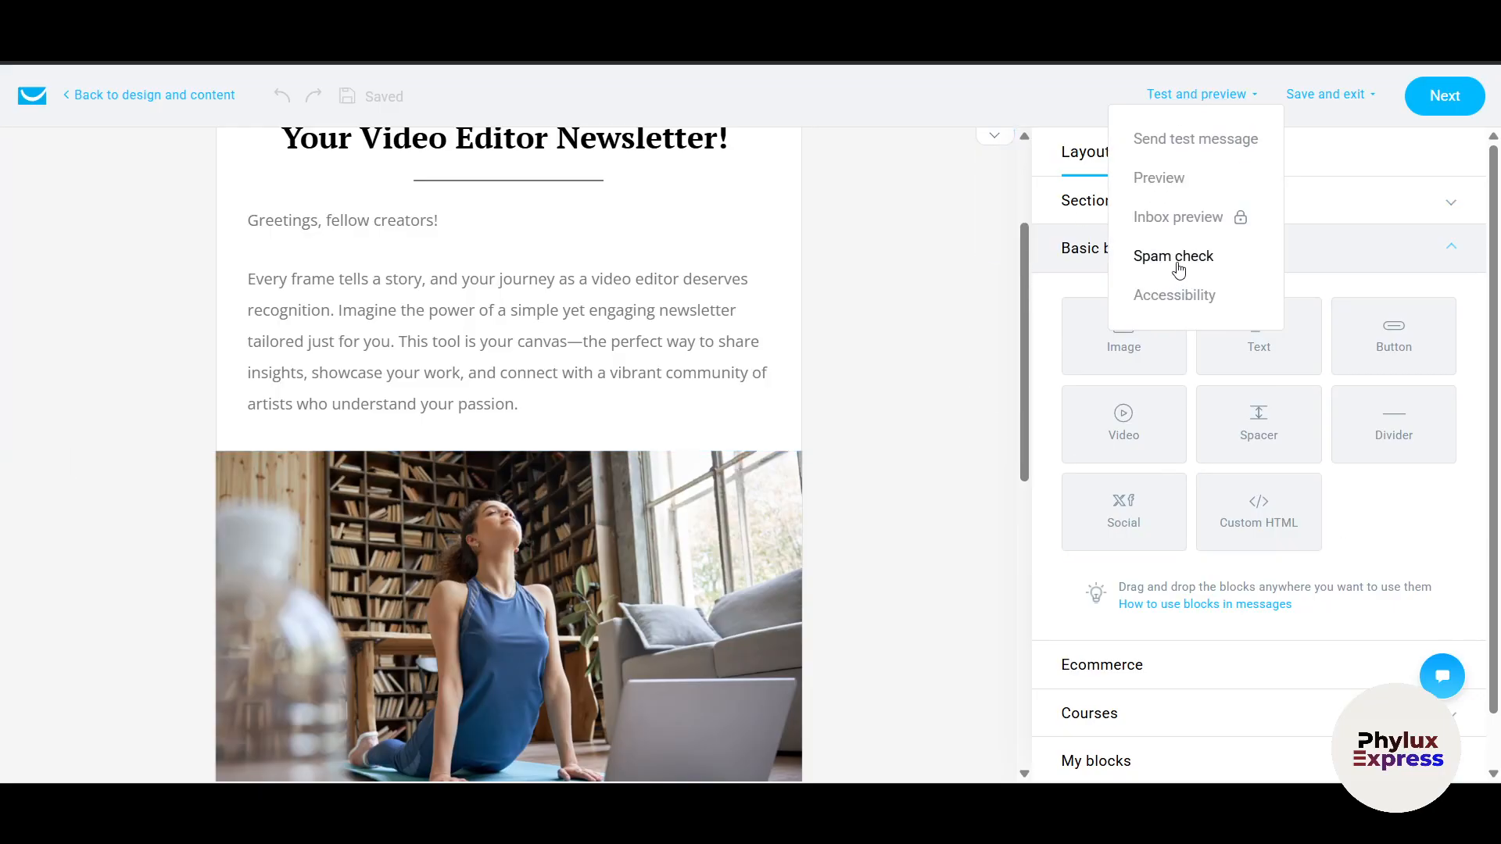
scroll(532, 364, up, 1)
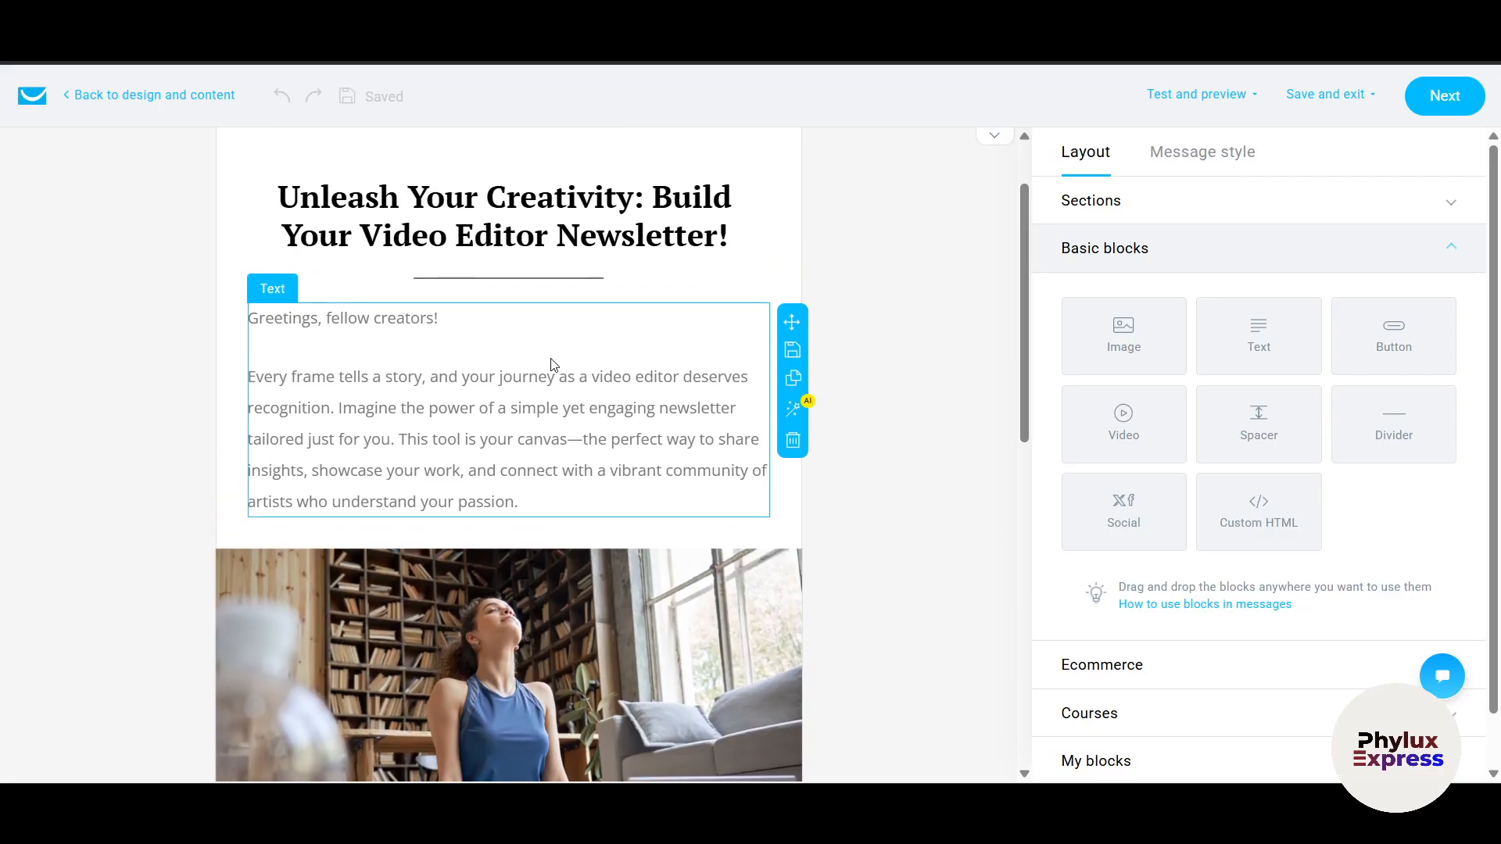
Step: Continue from the email editor to the message settings and review the sender, reply-to and subject line fields
click(1440, 112)
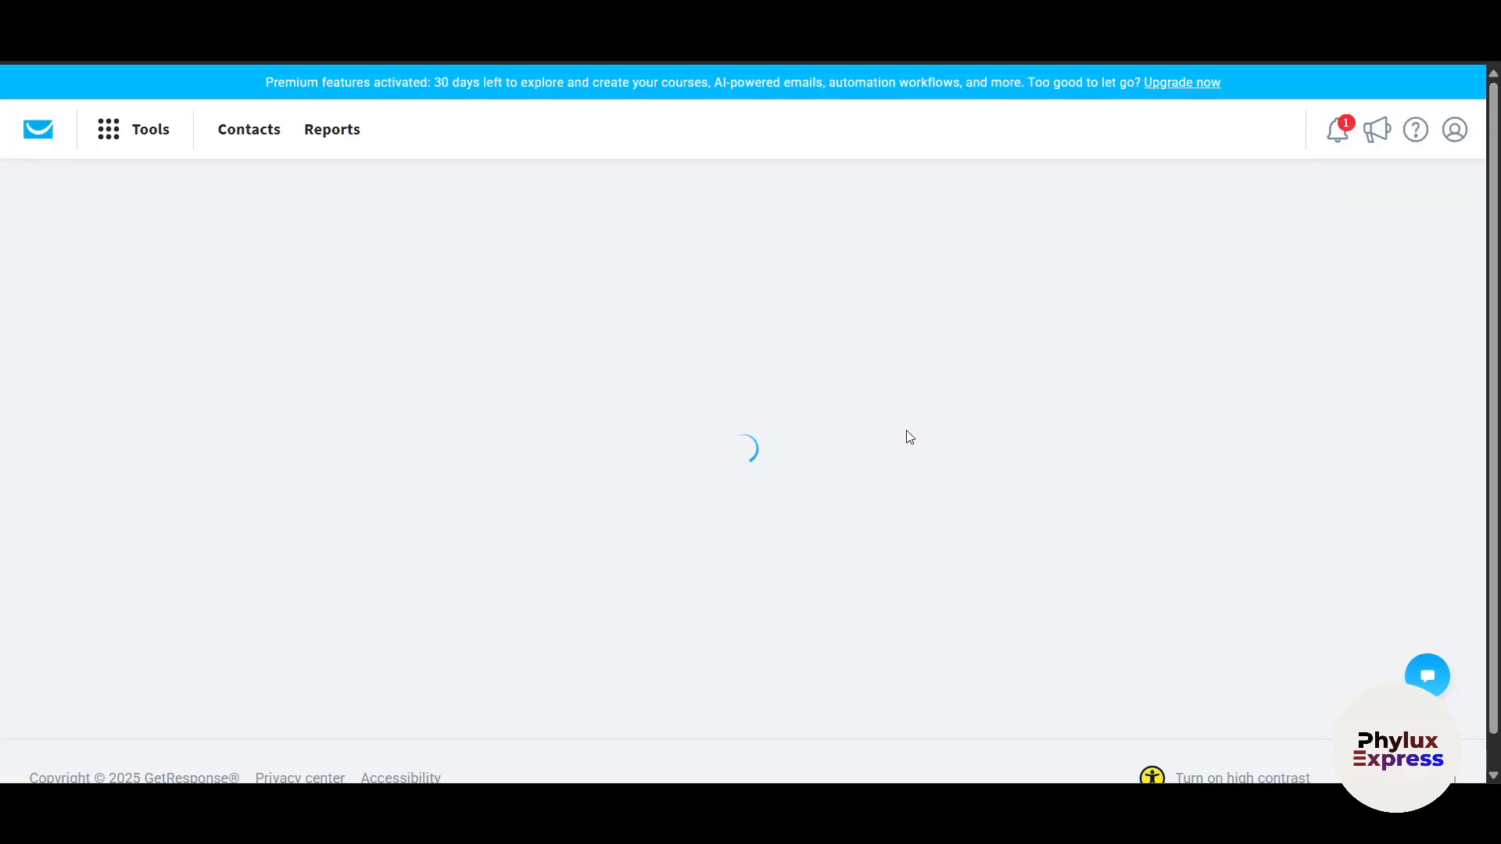
scroll(798, 522, down, 1)
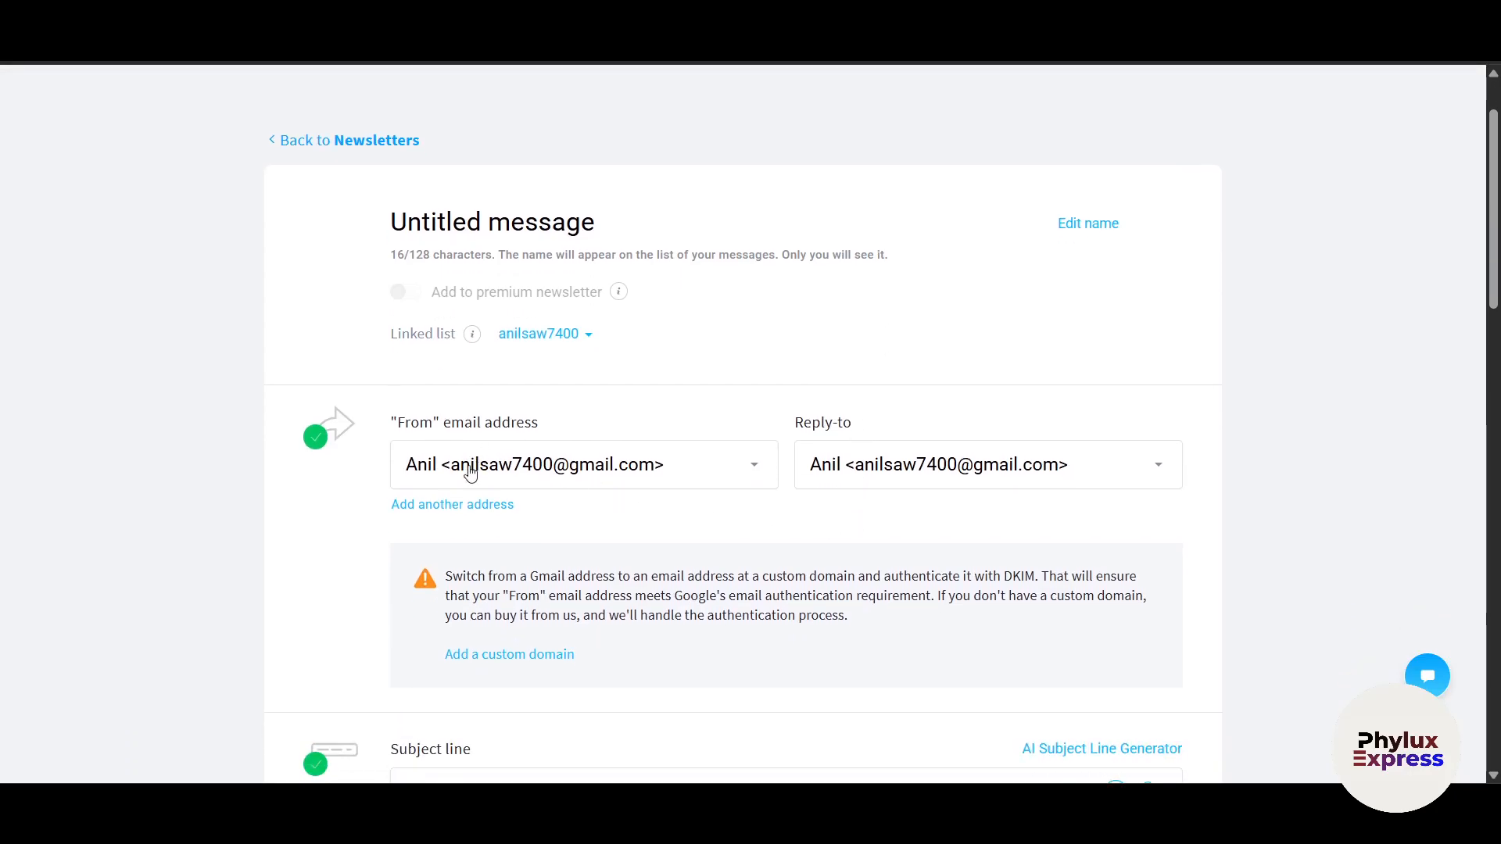
scroll(647, 479, down, 2)
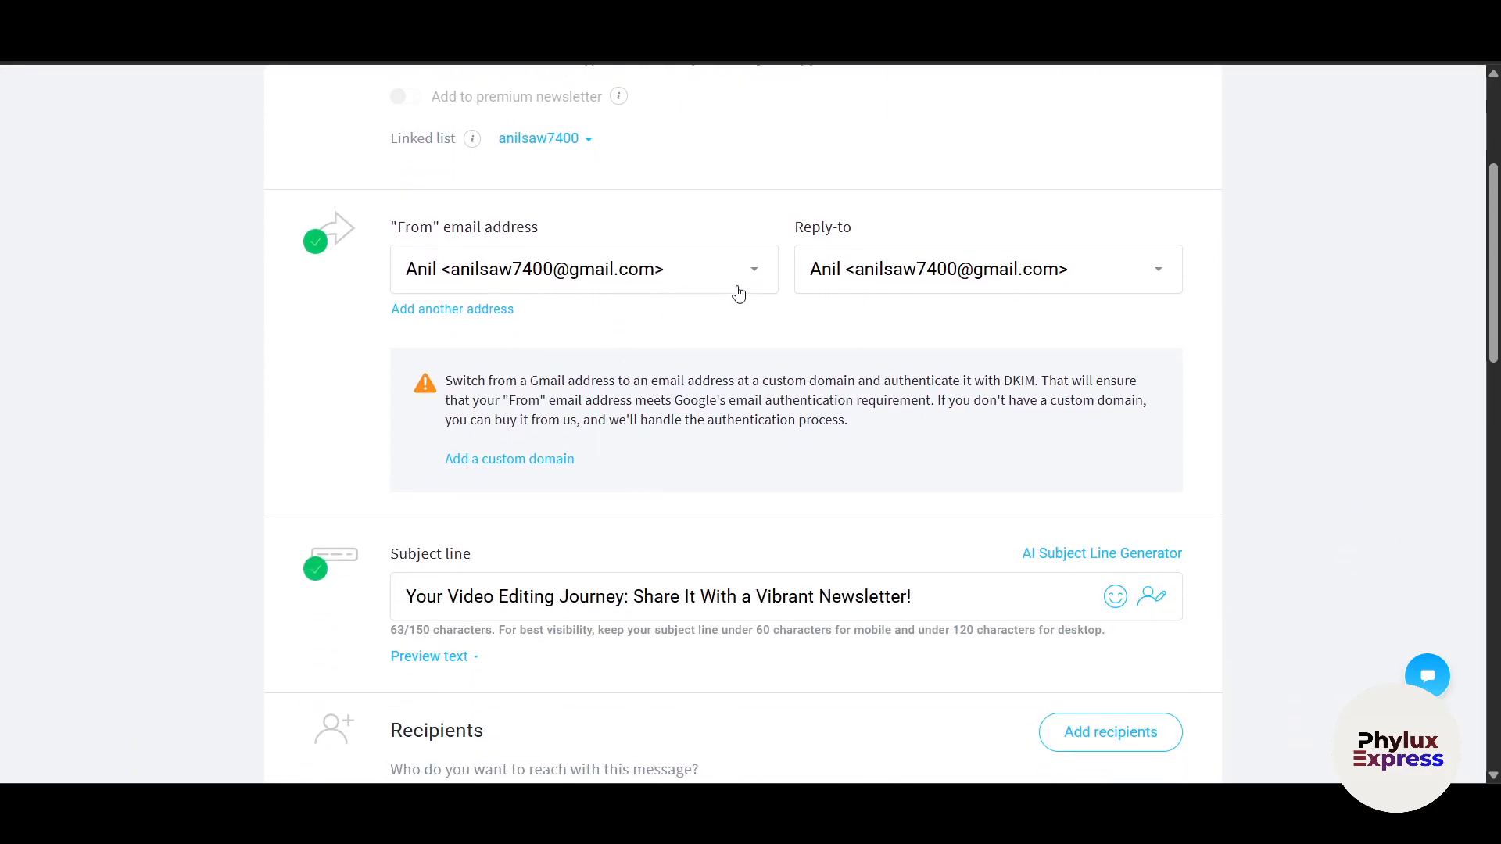
scroll(664, 352, down, 3)
click(438, 303)
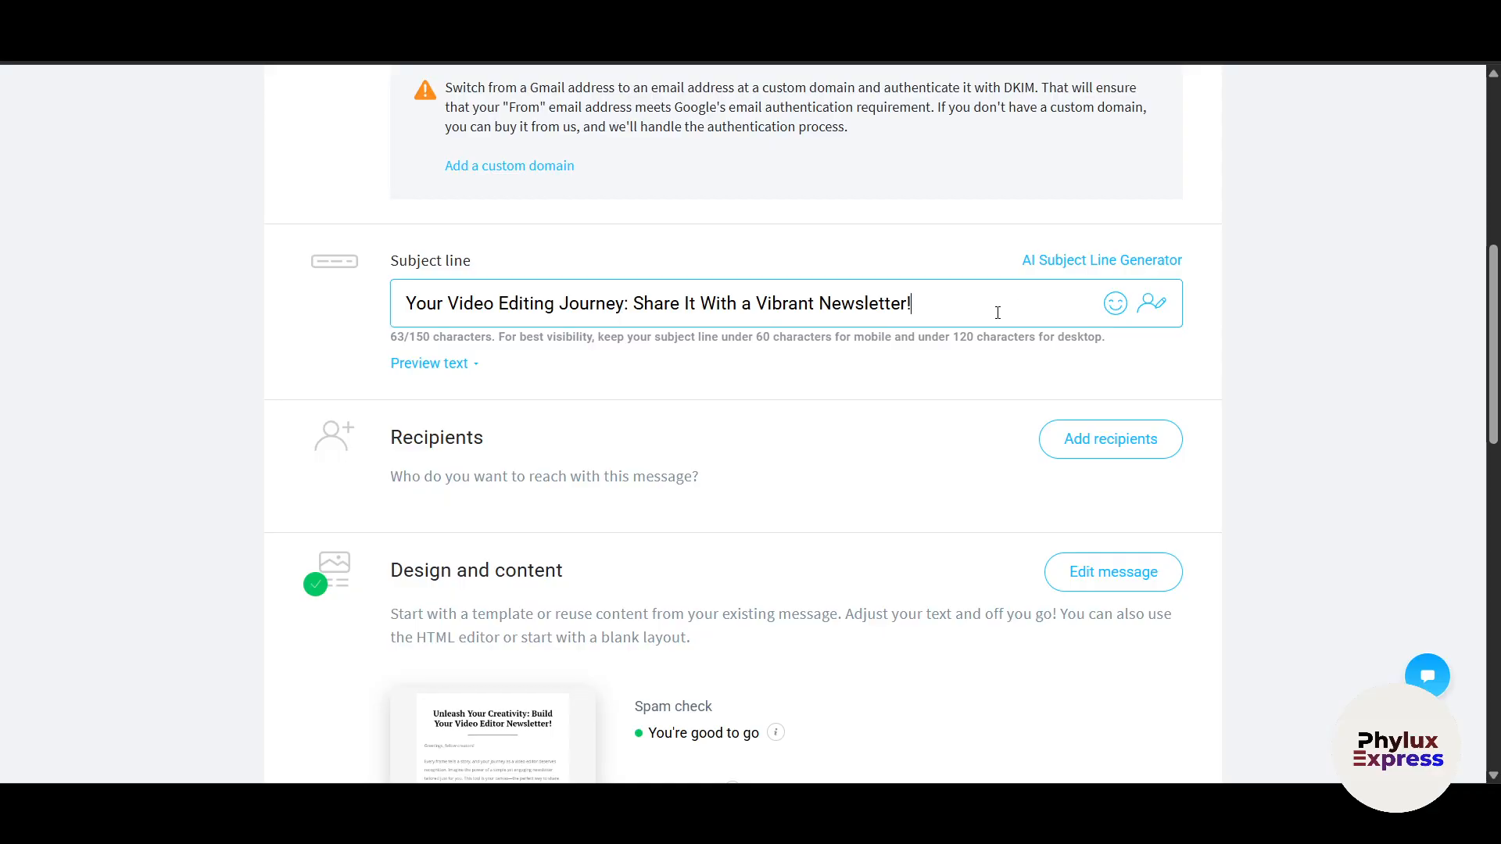
Step: Add all contact lists as recipients of the newsletter
scroll(912, 405, down, 1)
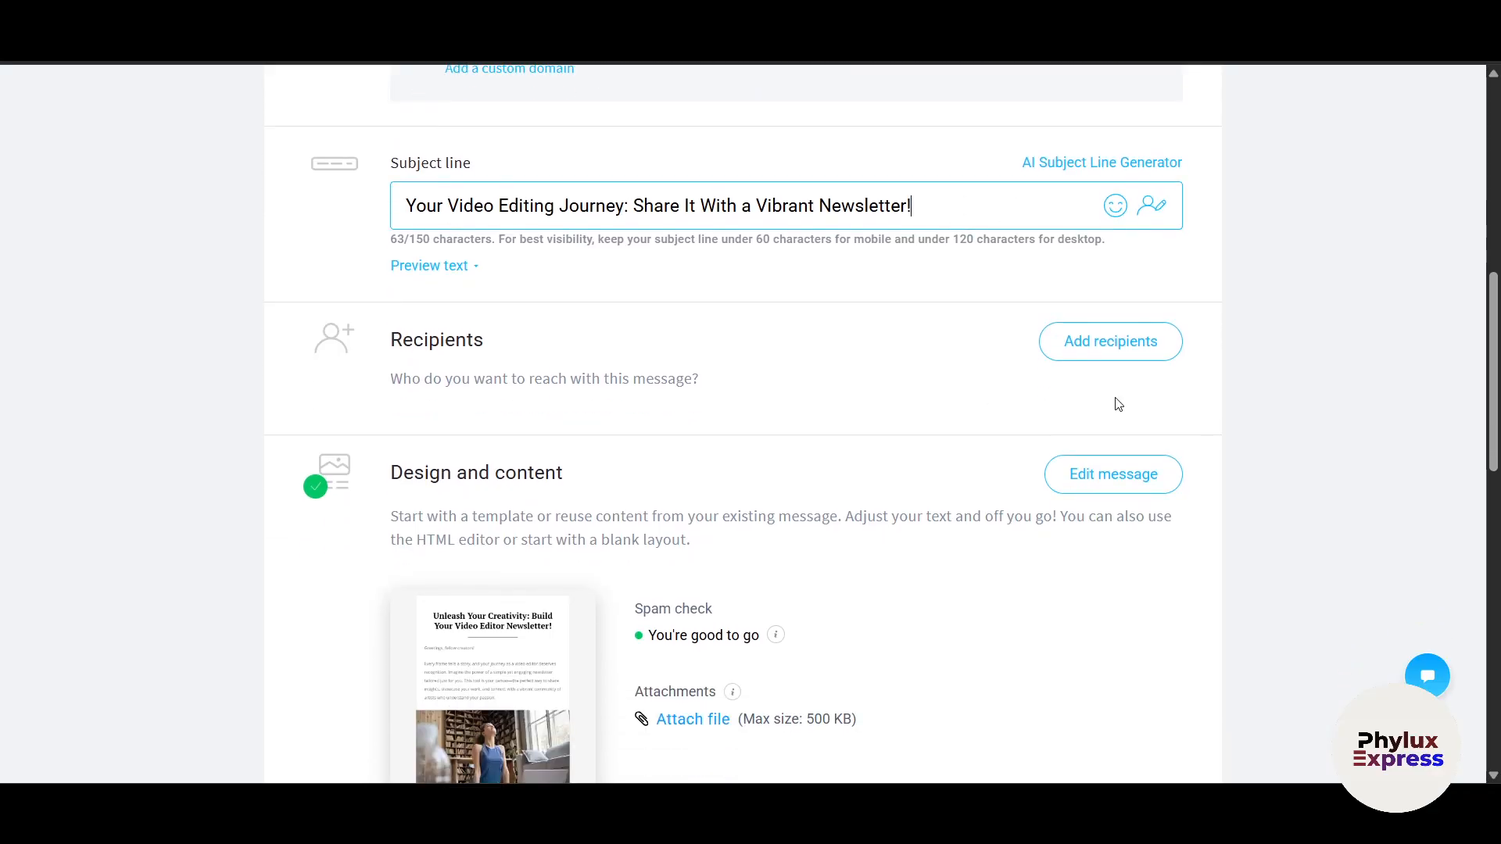
click(1121, 356)
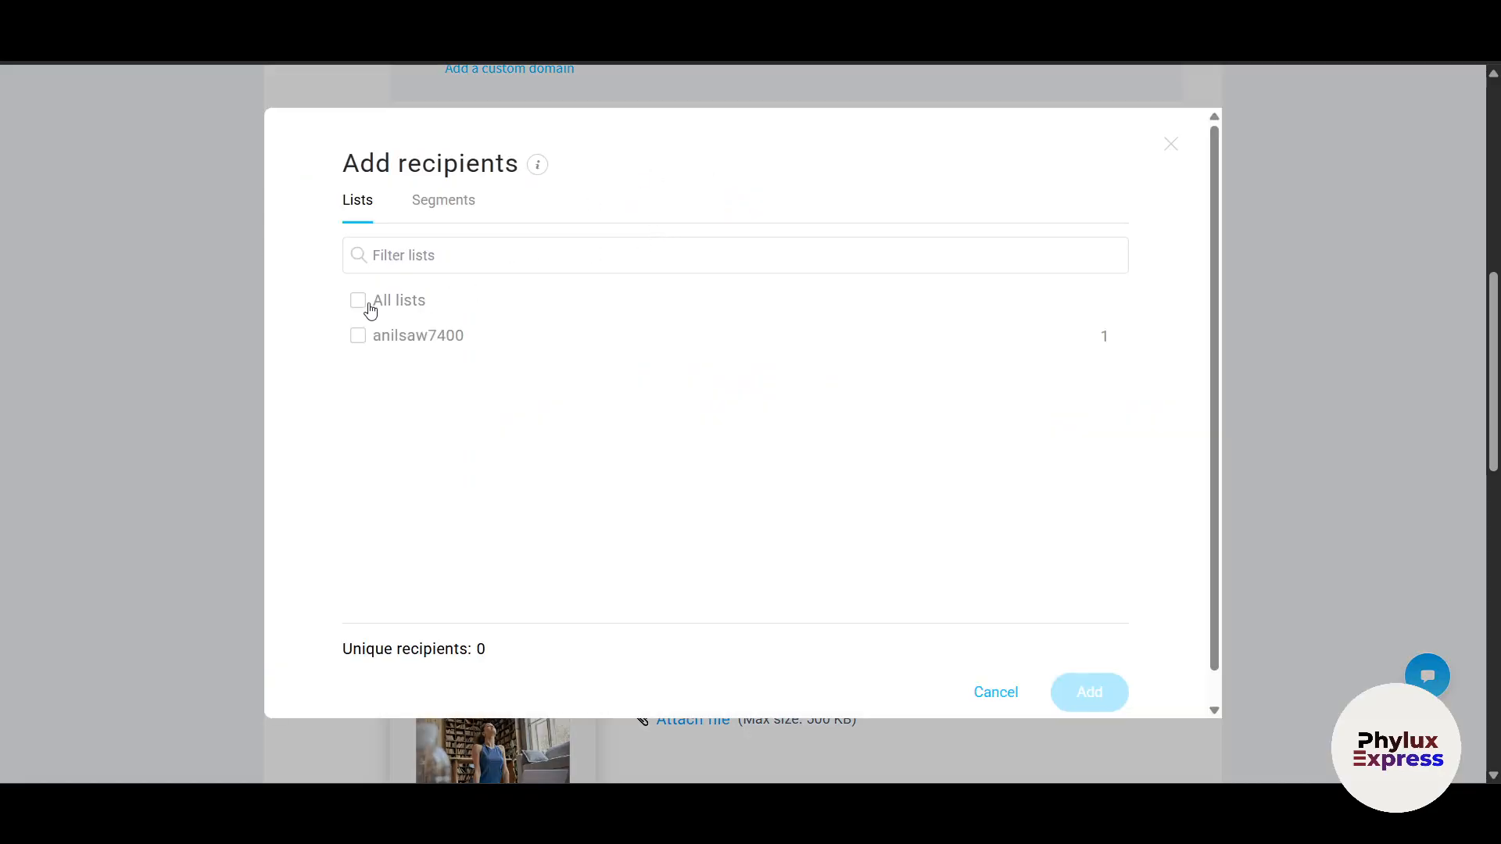
click(360, 336)
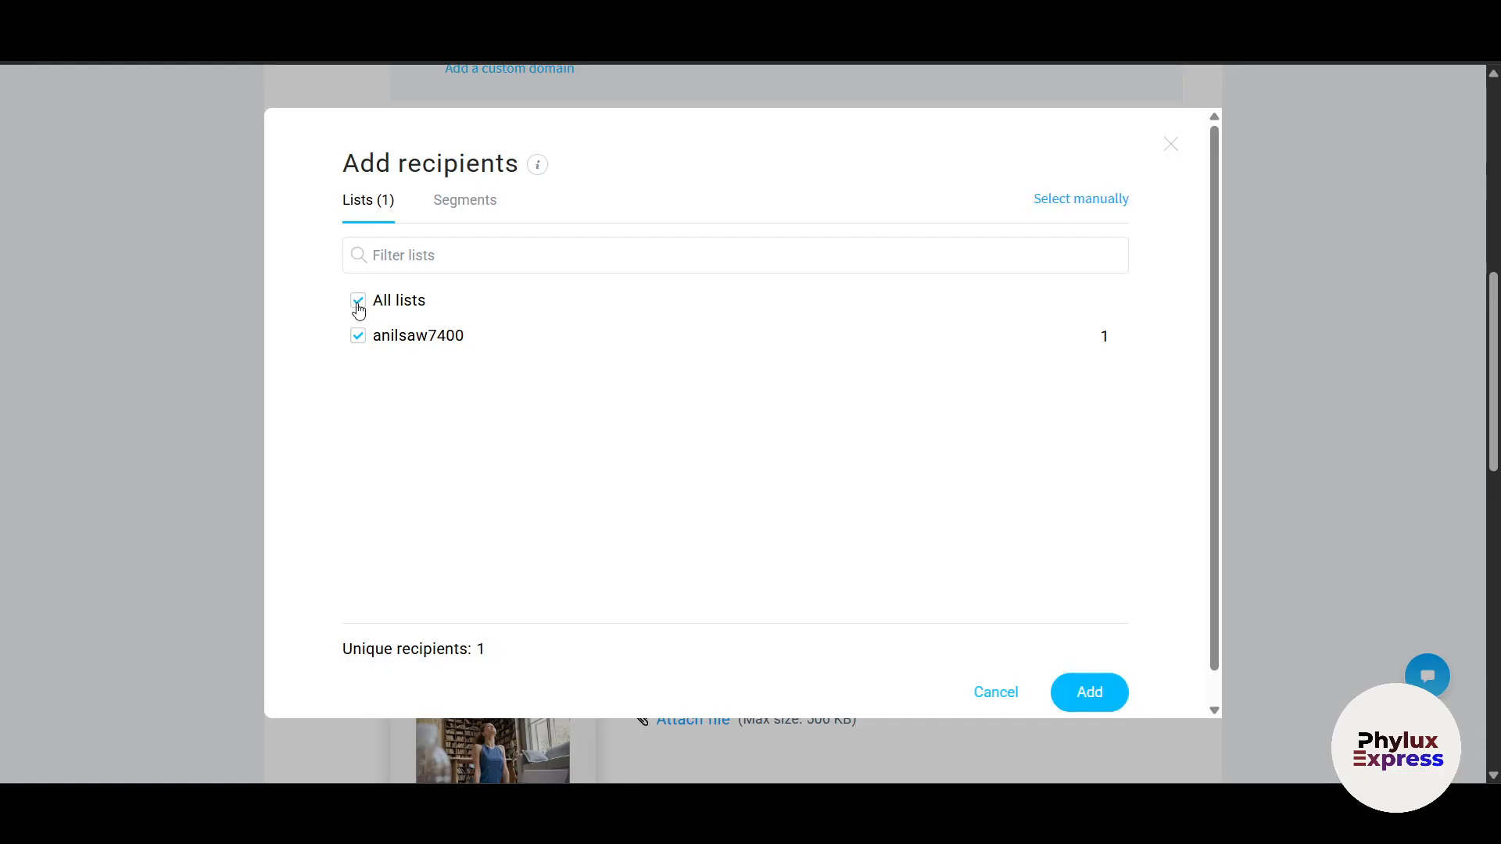
click(358, 306)
click(358, 307)
click(1088, 695)
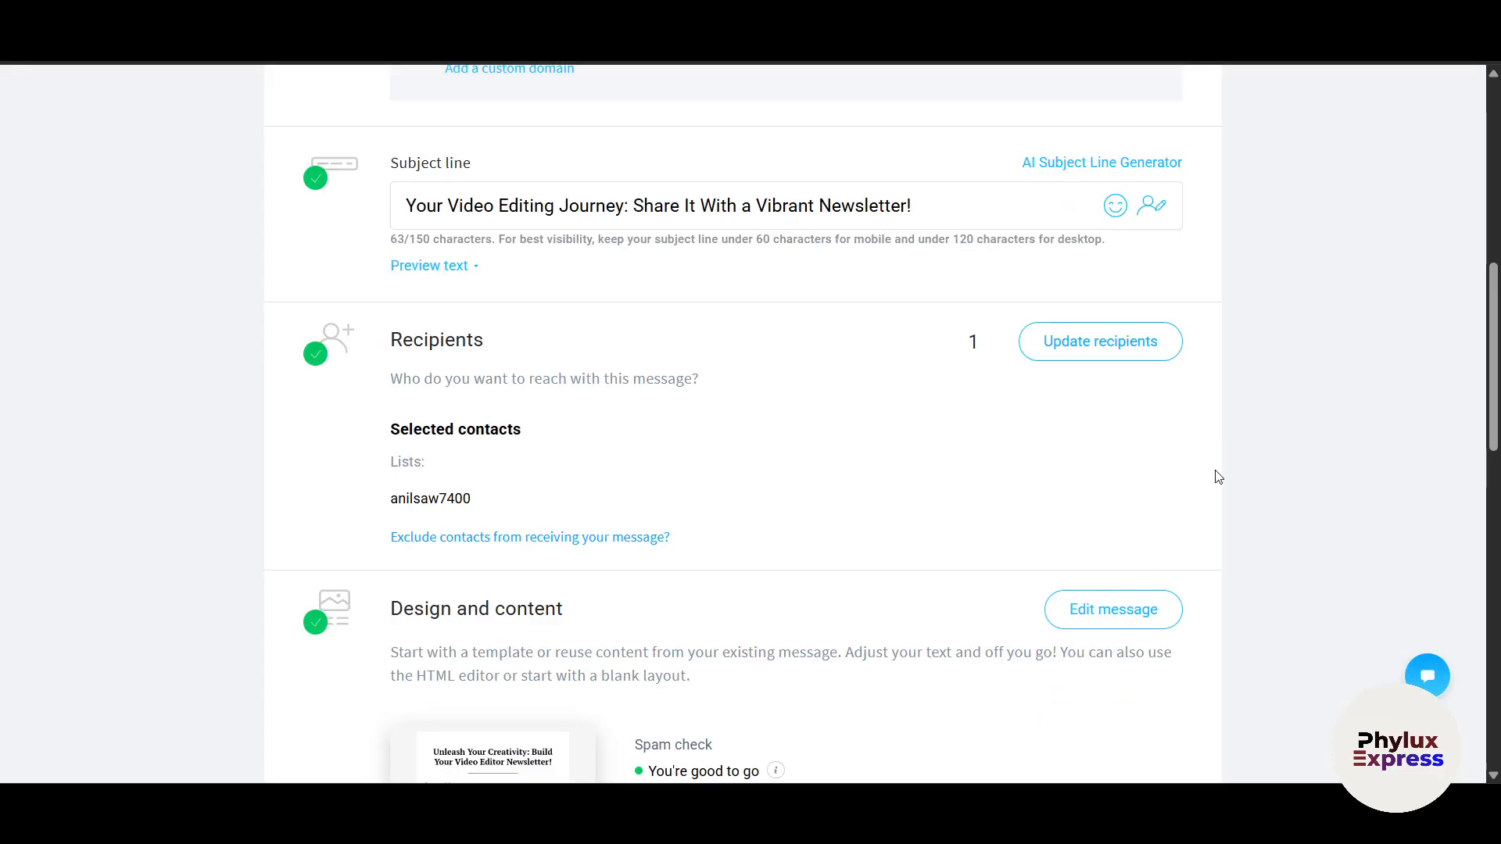
Step: Review the design, tracking and sharing settings, and send the newsletter with the Send immediately option
scroll(553, 465, down, 2)
scroll(663, 452, down, 4)
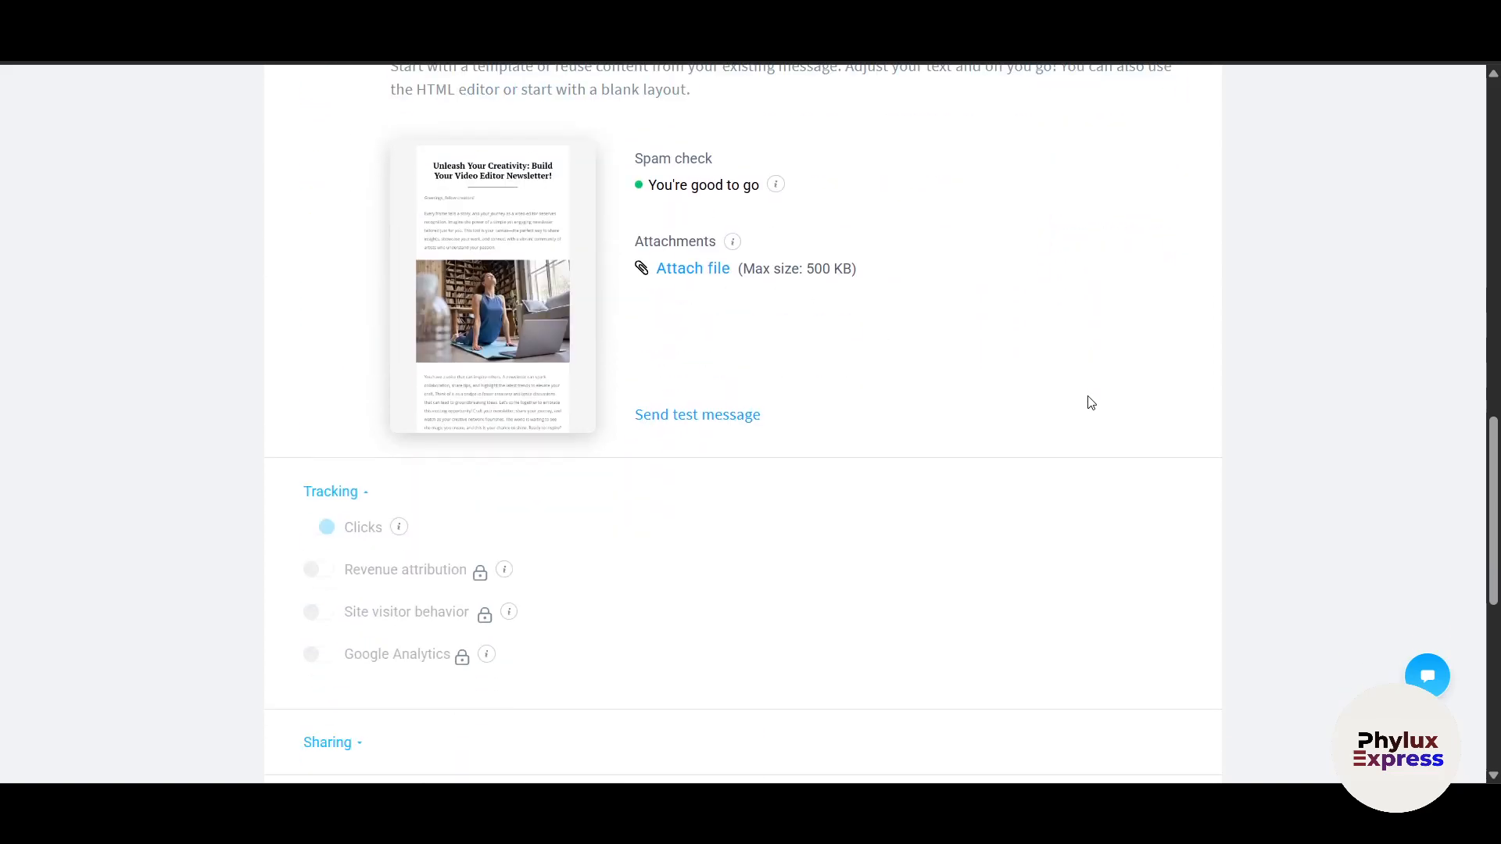
scroll(839, 509, down, 3)
scroll(738, 610, down, 2)
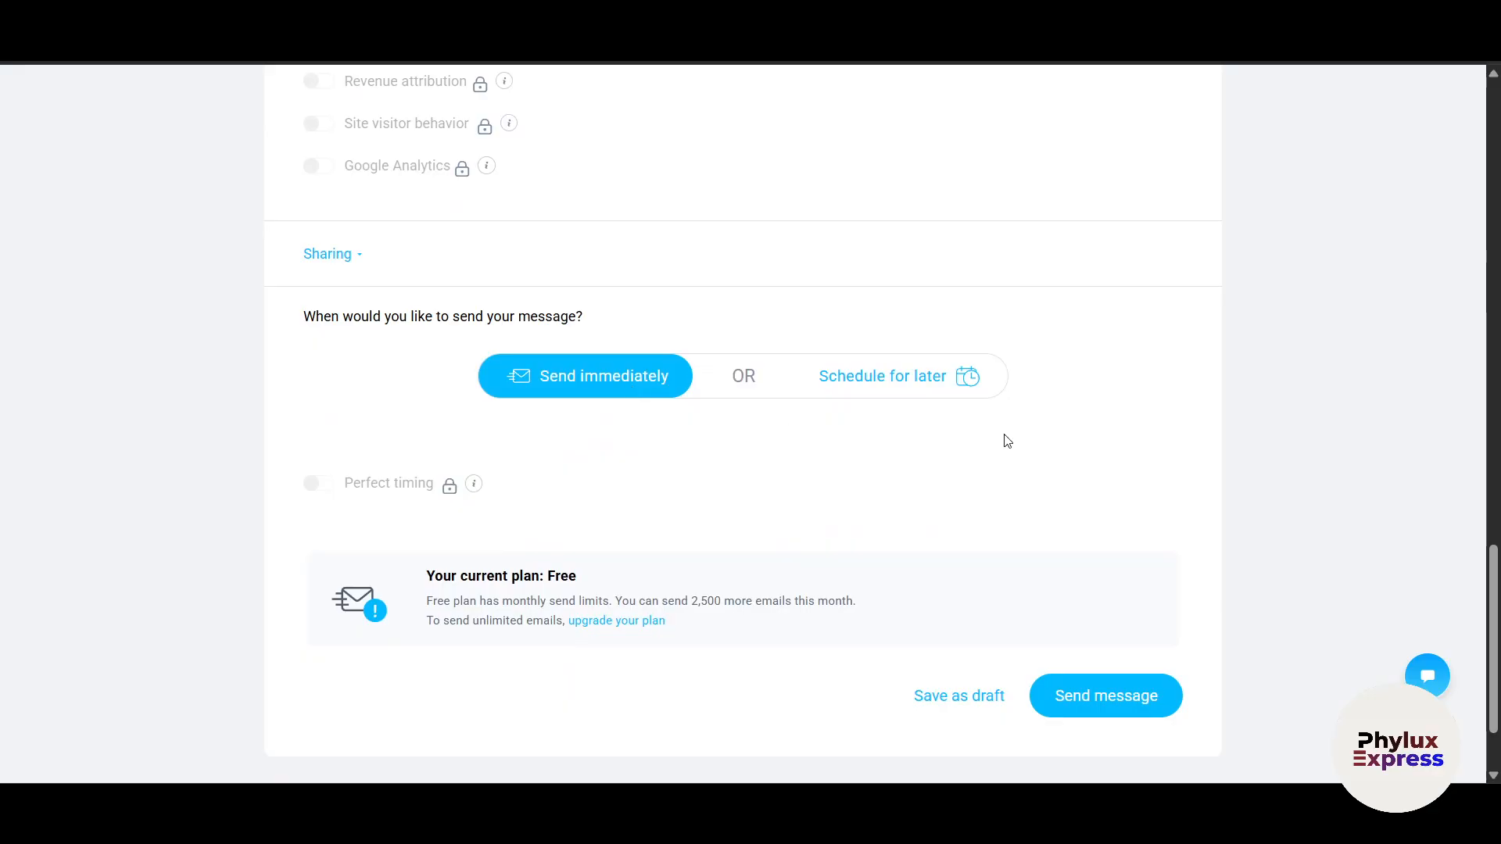
click(1110, 695)
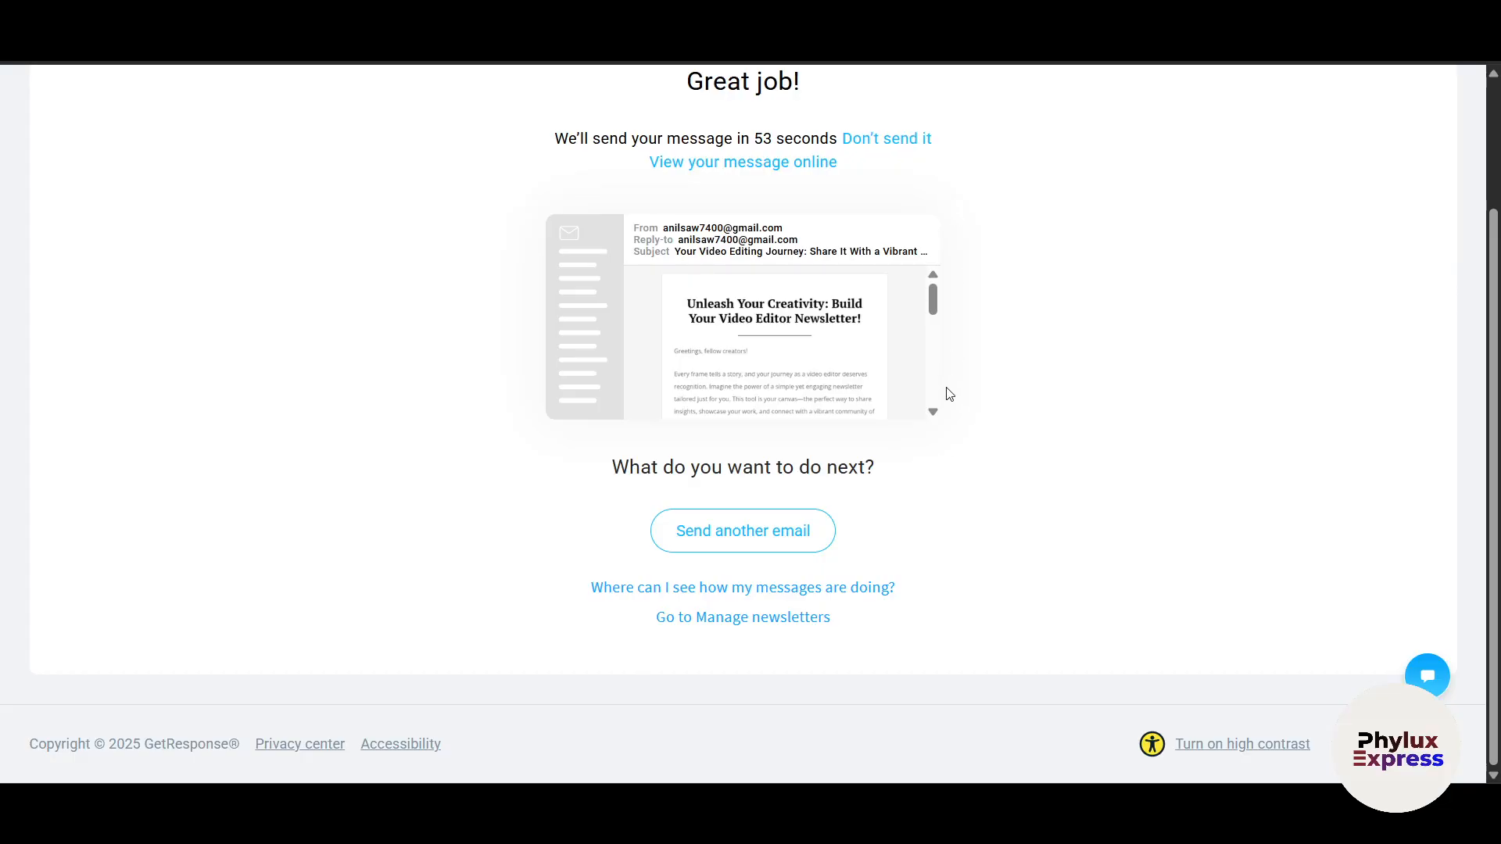
Step: Review the sending confirmation page and open a blank message for another email
scroll(884, 241, up, 2)
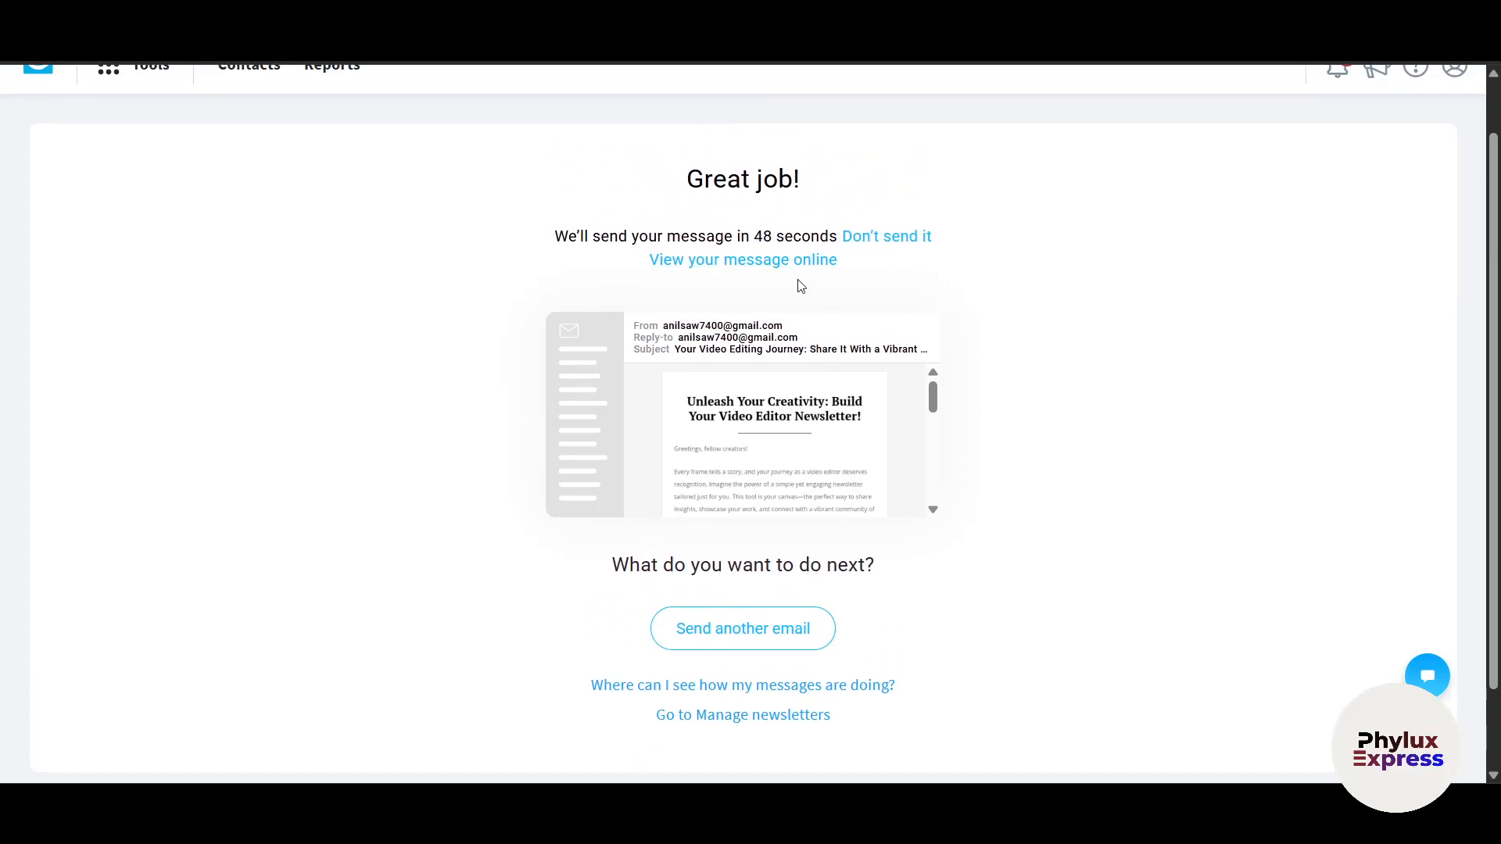
scroll(1009, 607, down, 2)
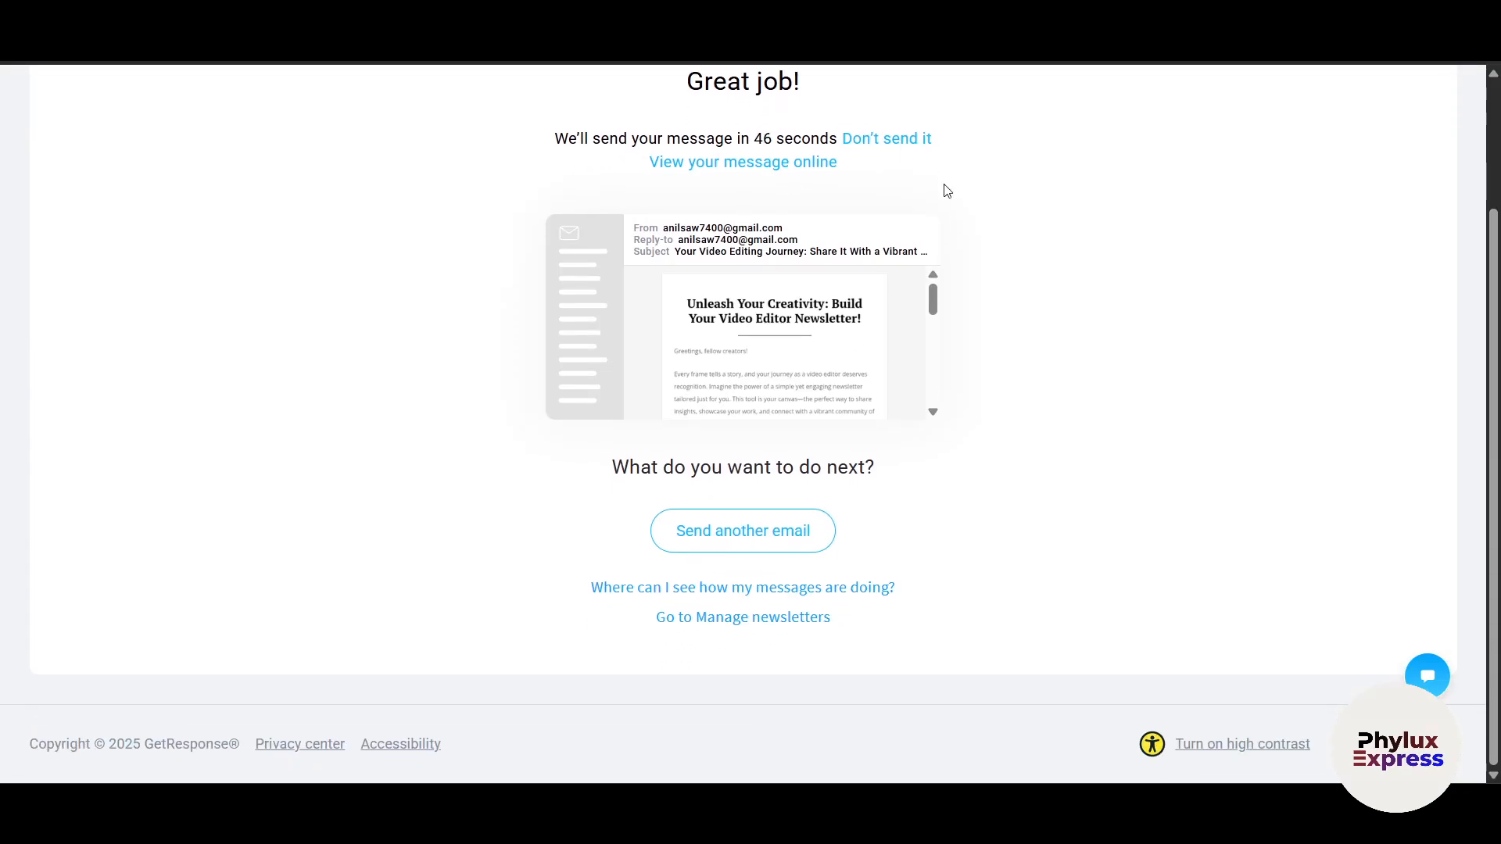
click(779, 540)
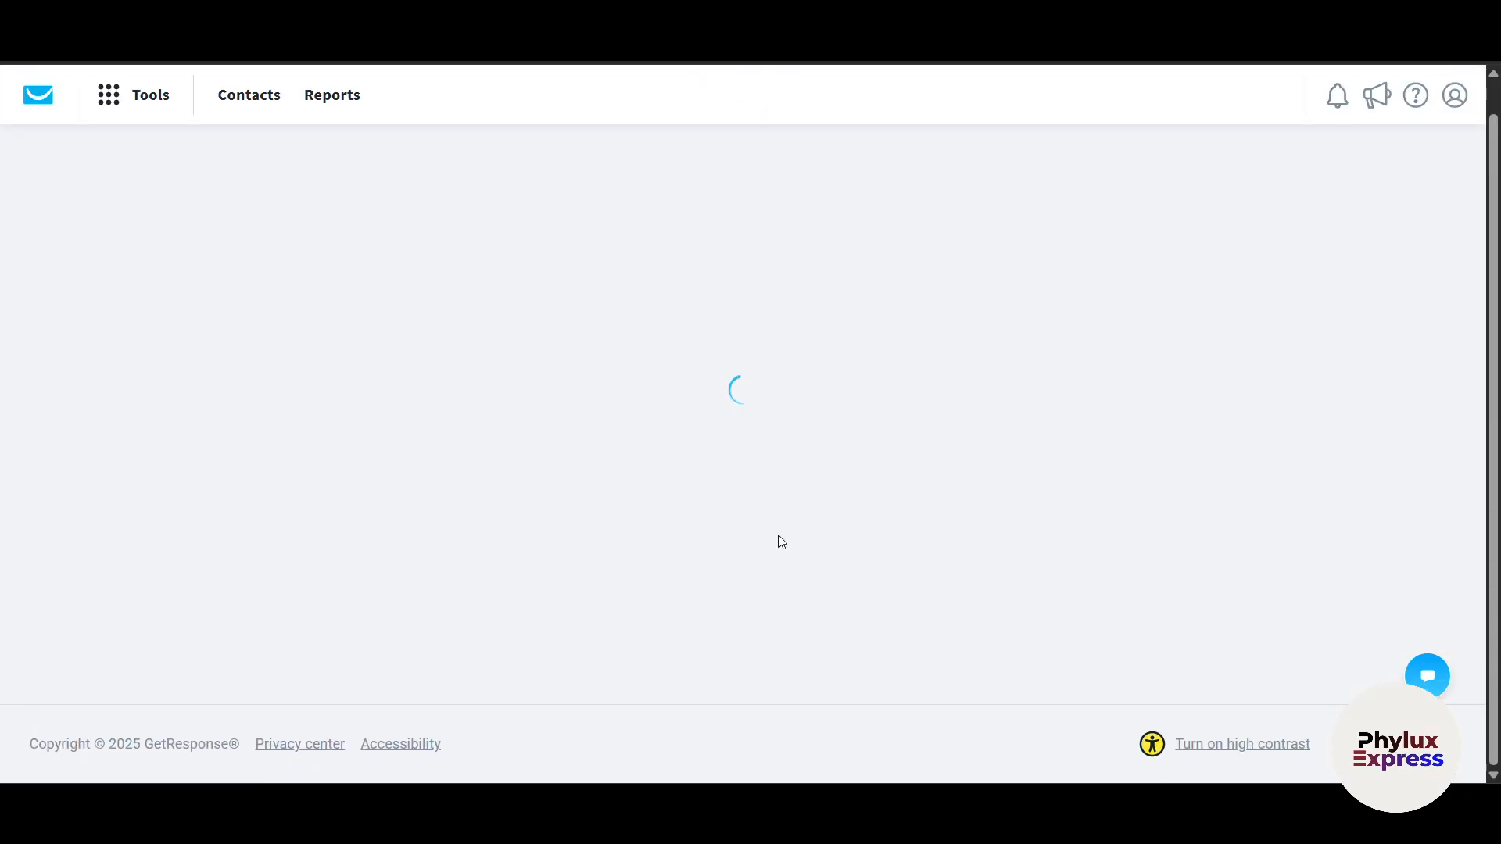
scroll(912, 504, up, 3)
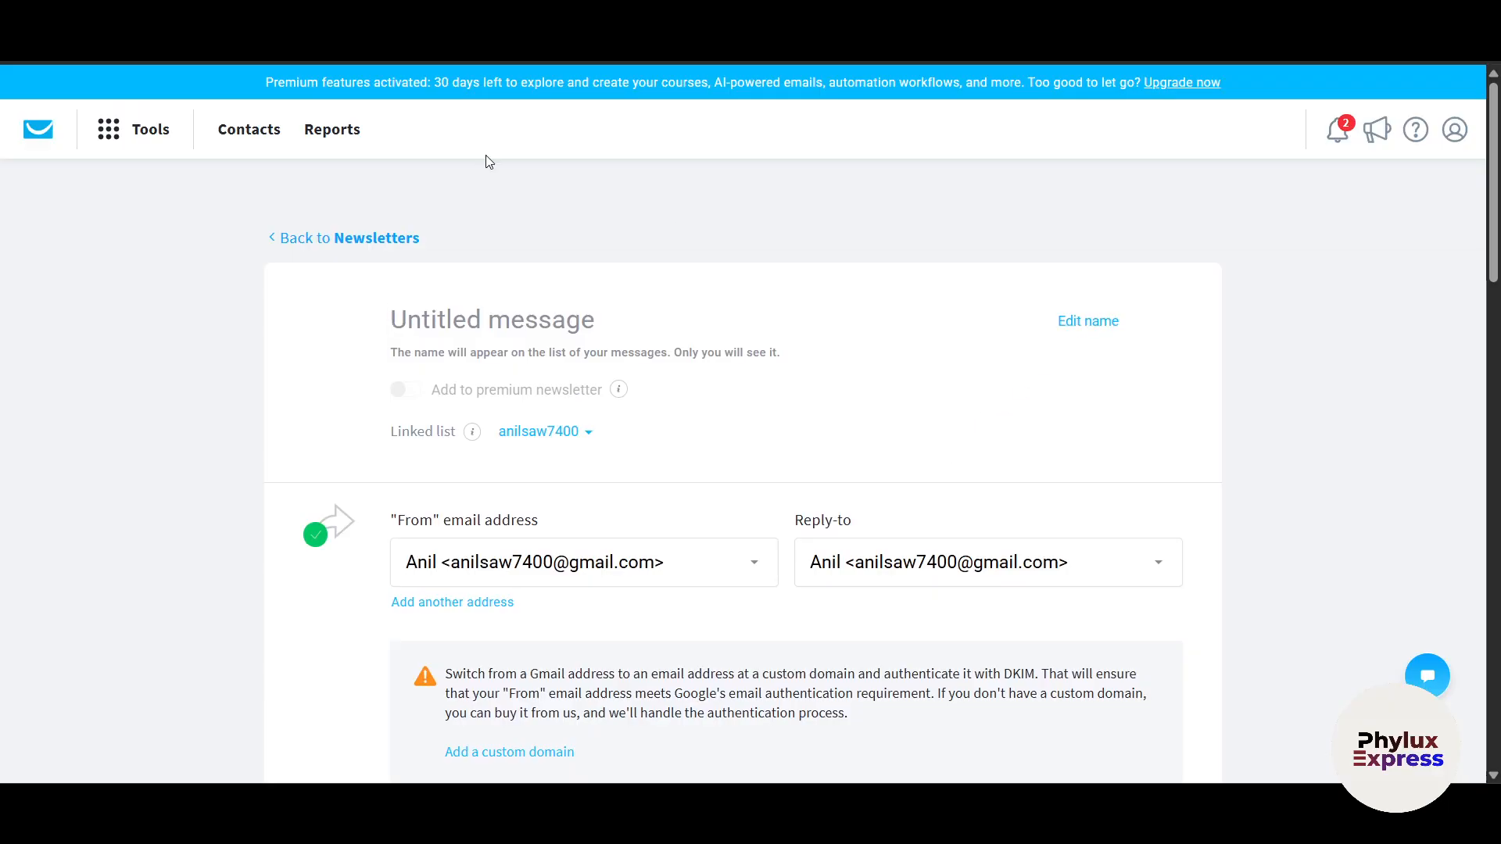
Step: Return to the dashboard and browse the available quick actions
click(34, 138)
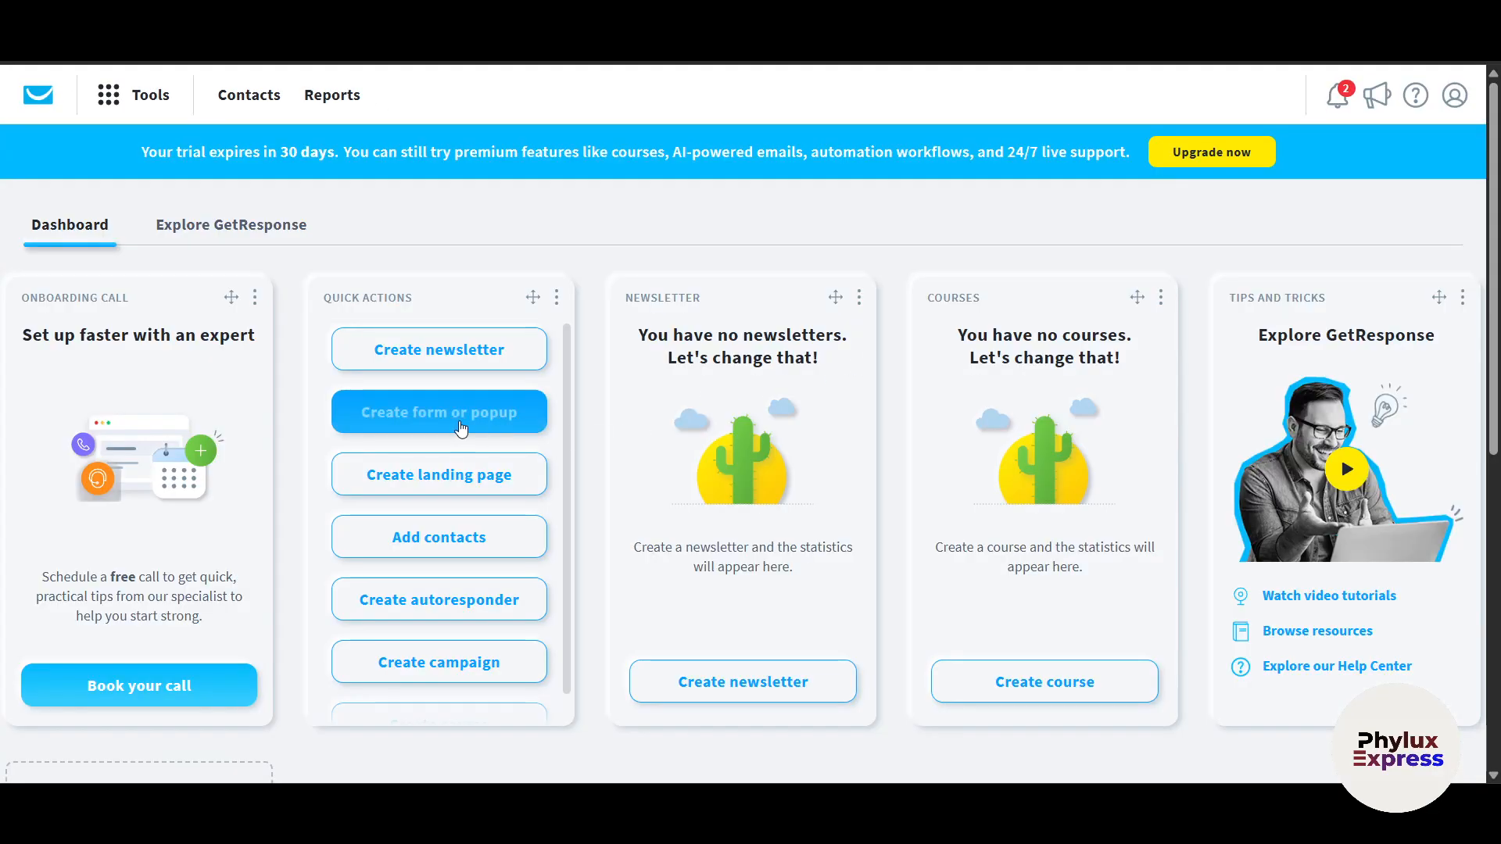
scroll(399, 438, down, 2)
scroll(397, 444, up, 2)
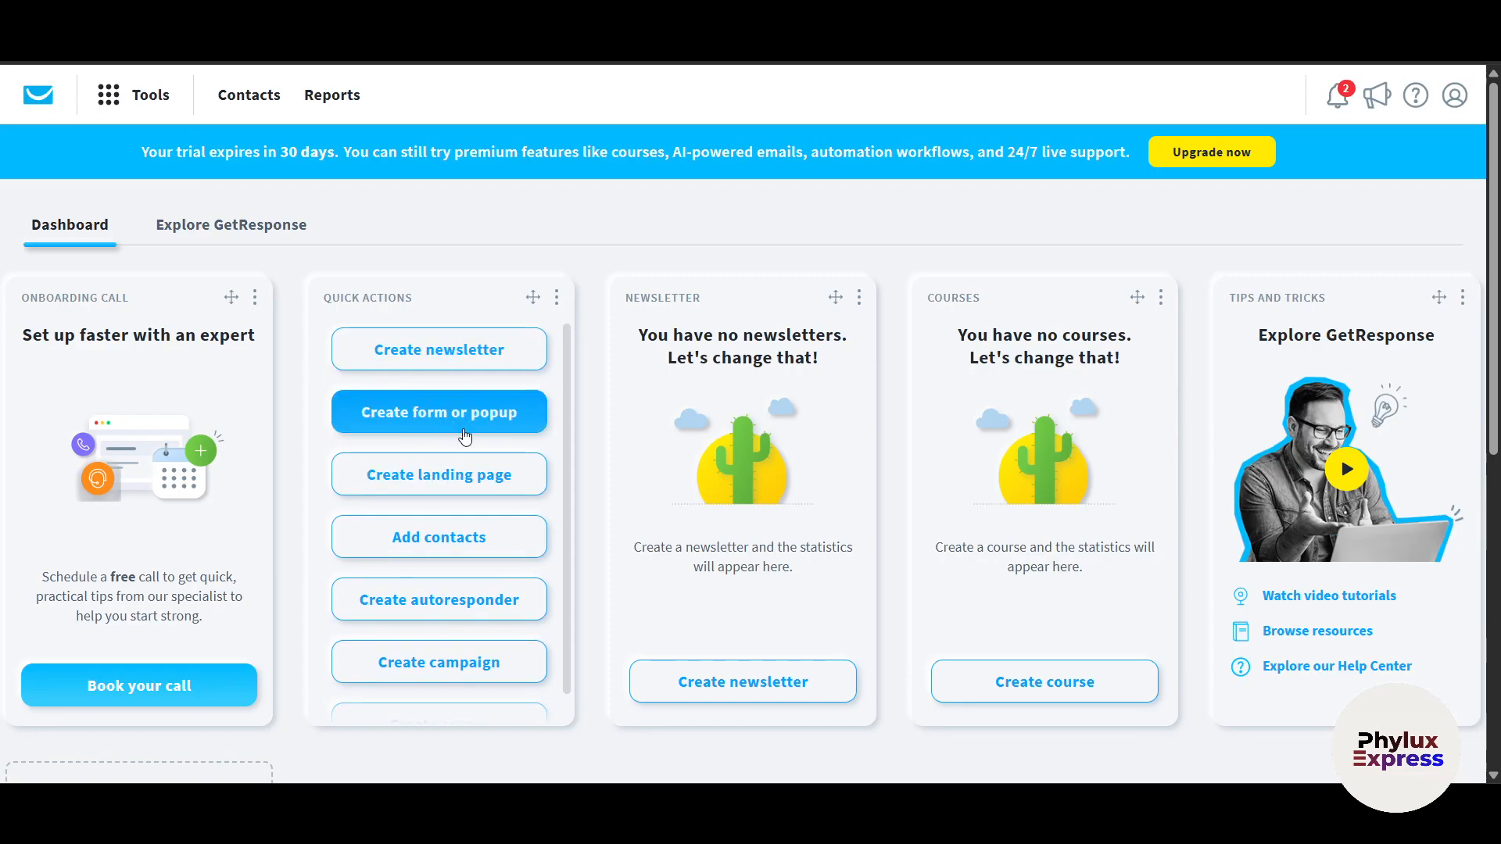
scroll(481, 475, down, 1)
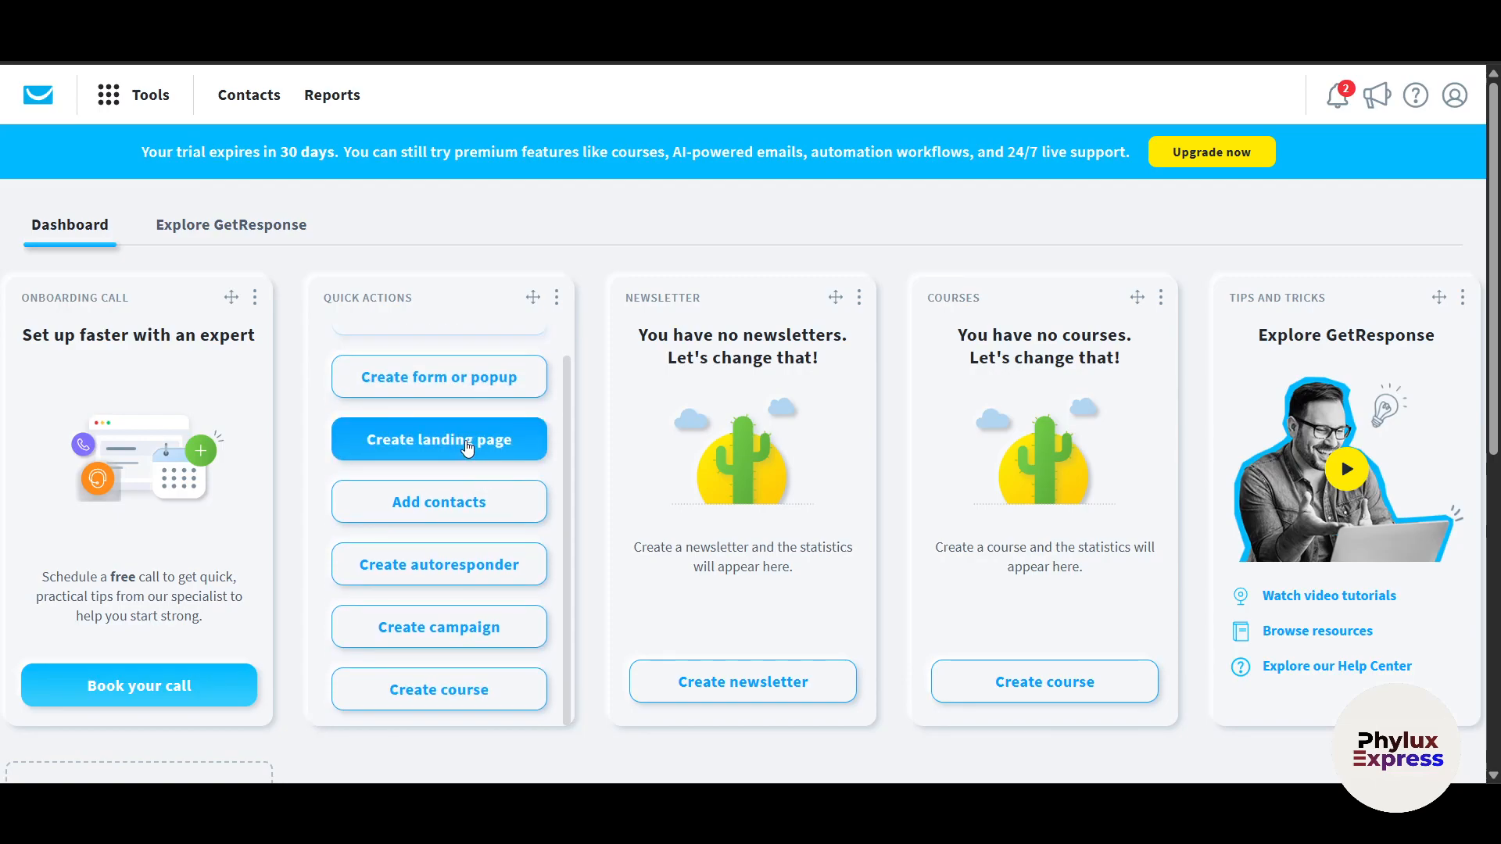